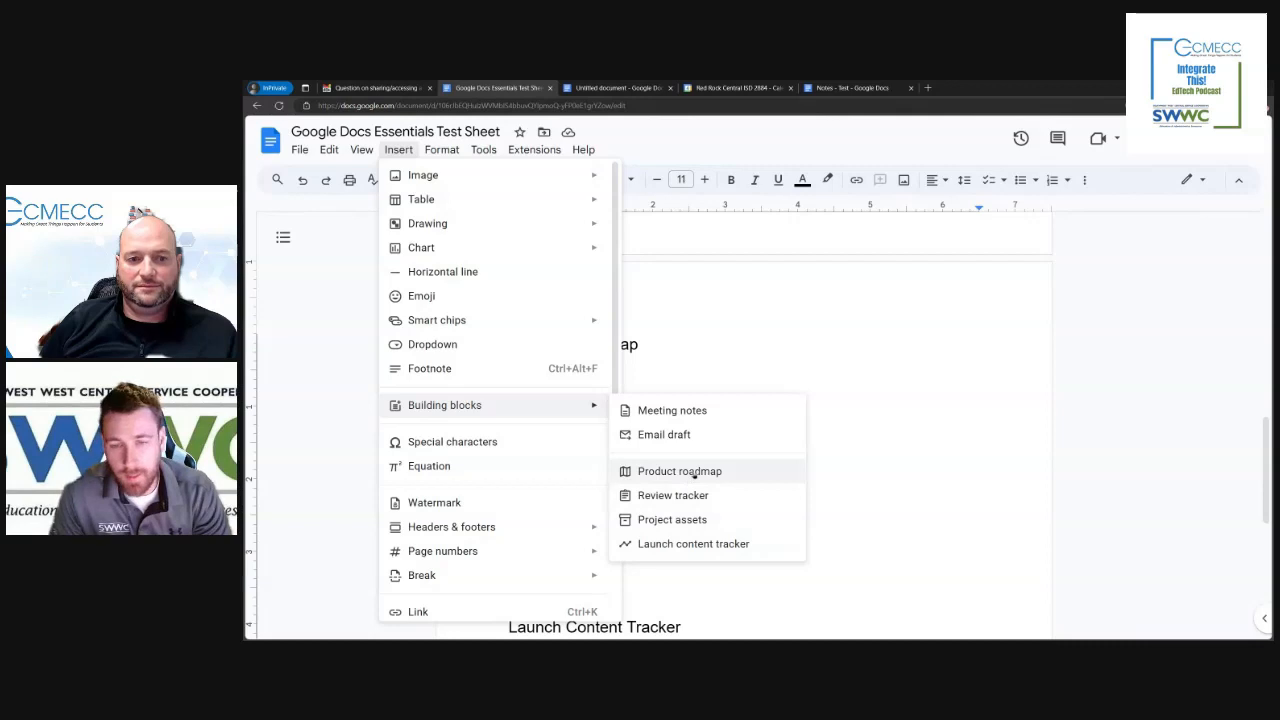
- Insert the Product roadmap building block under the Product Roadmap heading
click(690, 366)
click(588, 378)
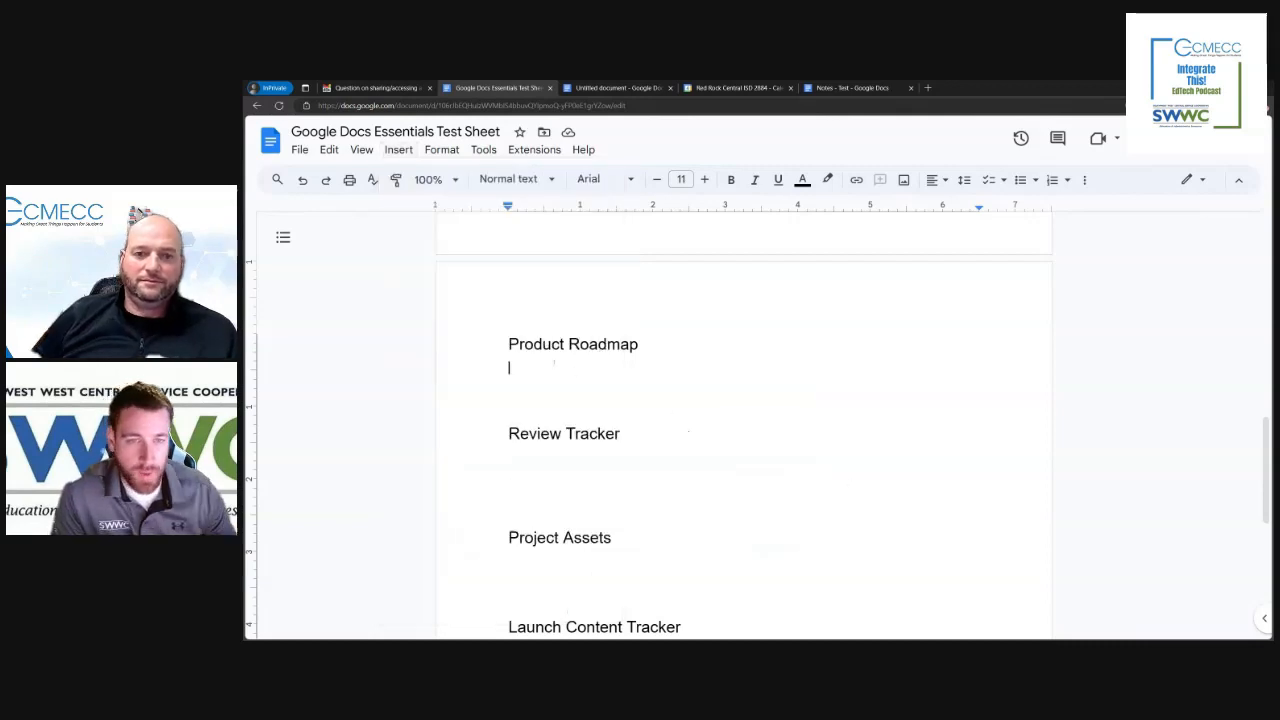
click(397, 150)
mouse_move(430, 405)
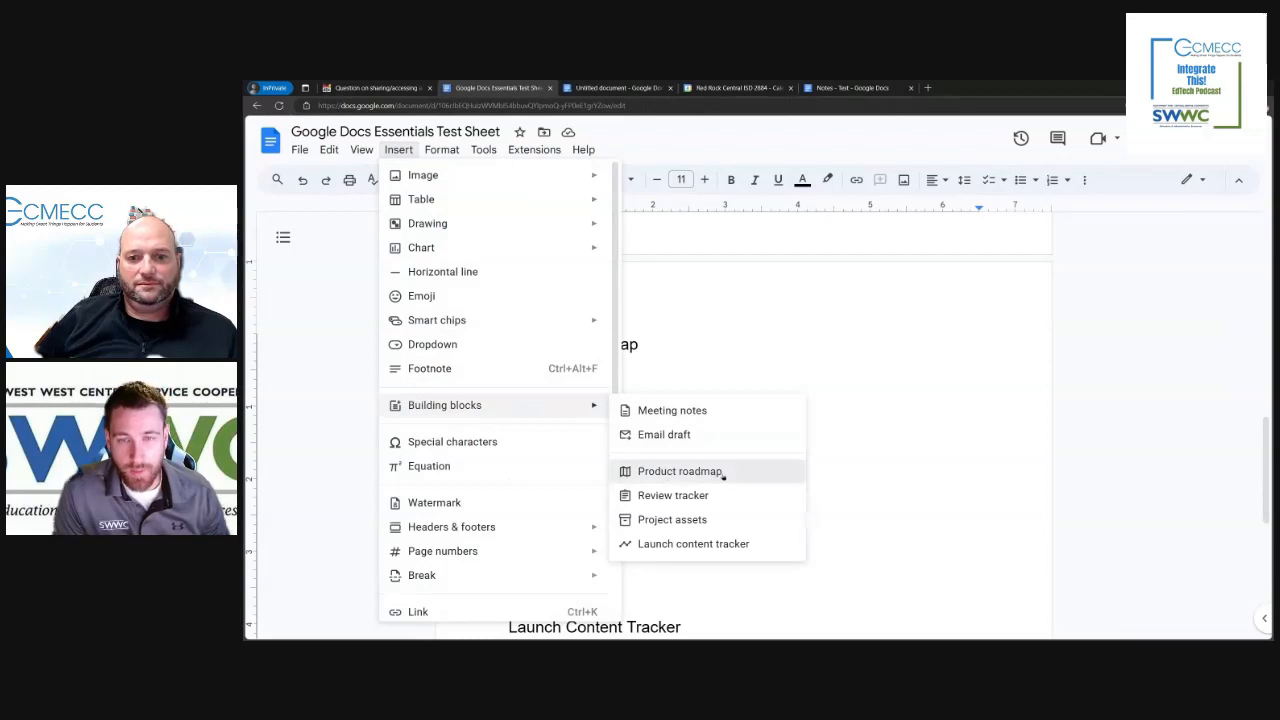
click(680, 471)
- Look over the Product Roadmap table's Project cells, the first row's file search, its Notes cell and its status choices
drag(555, 417, 548, 460)
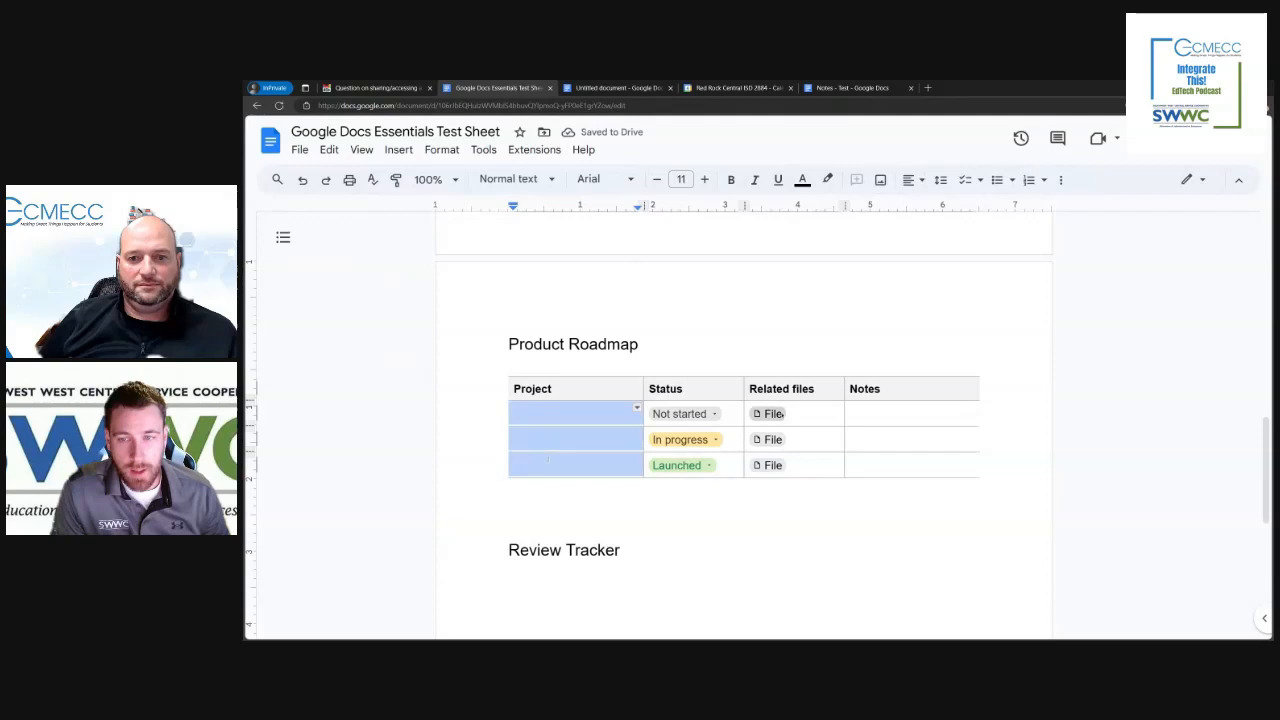
click(769, 413)
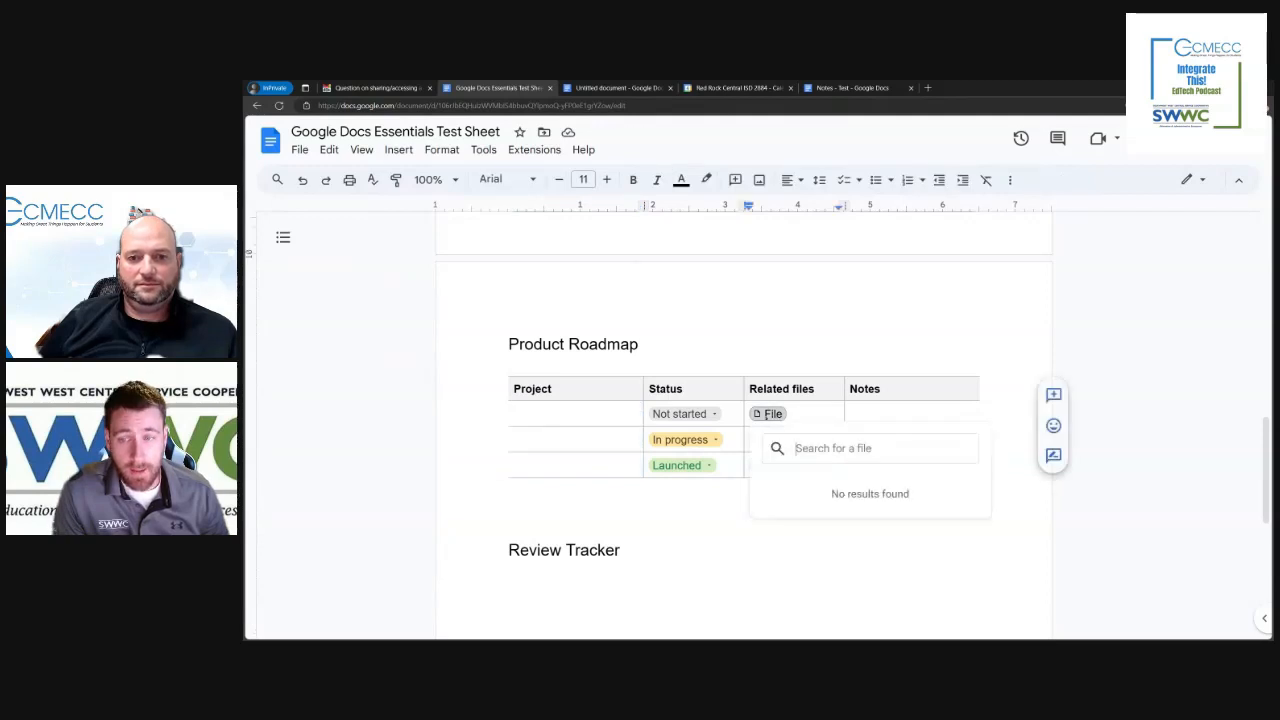
click(897, 413)
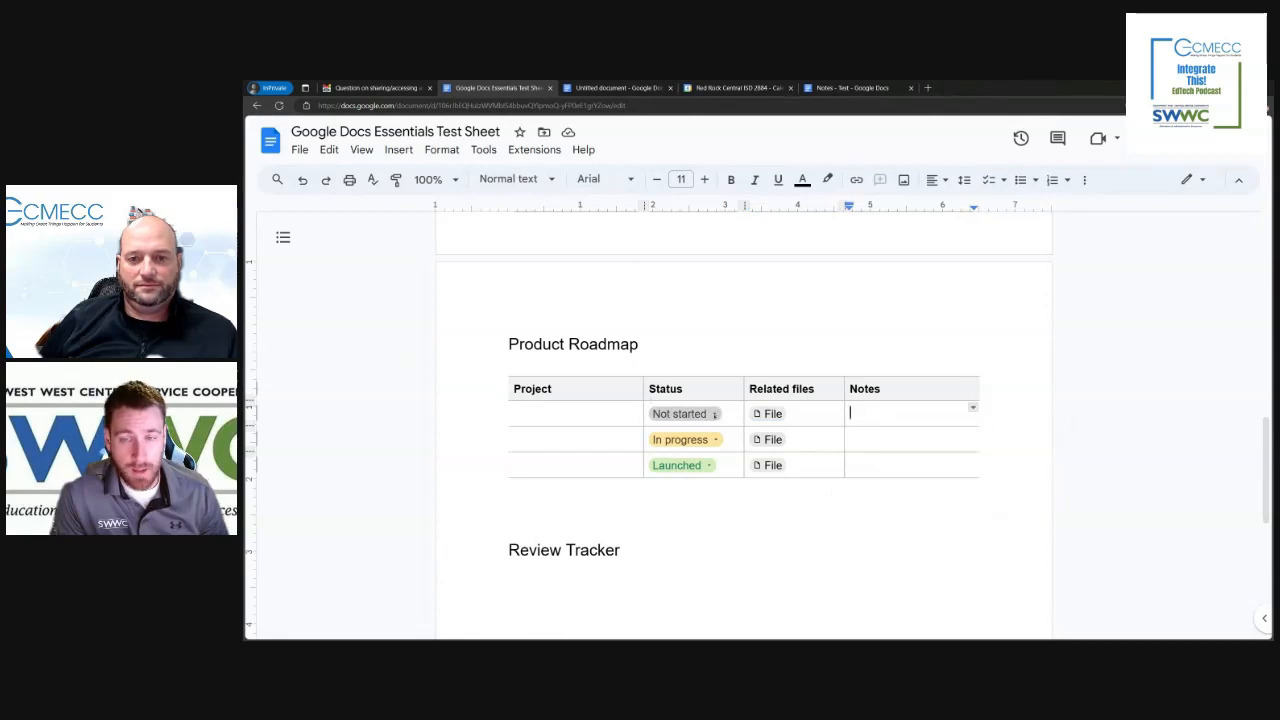
click(714, 415)
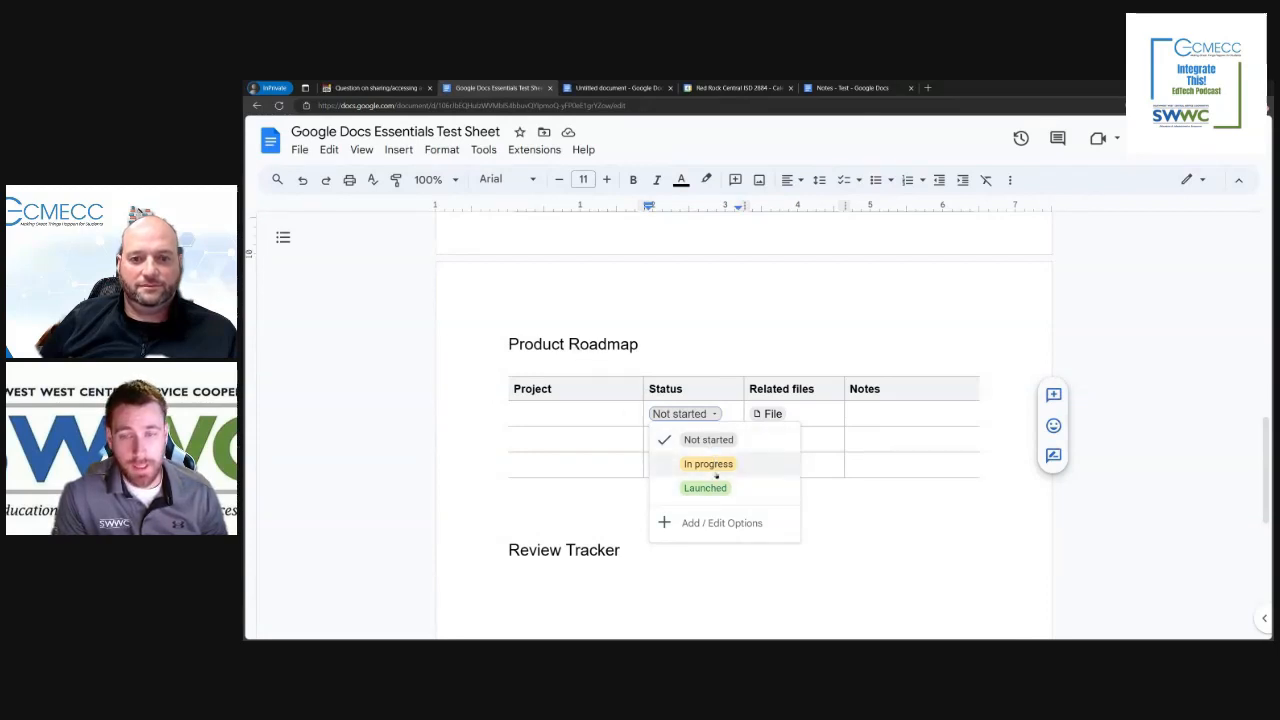
click(568, 414)
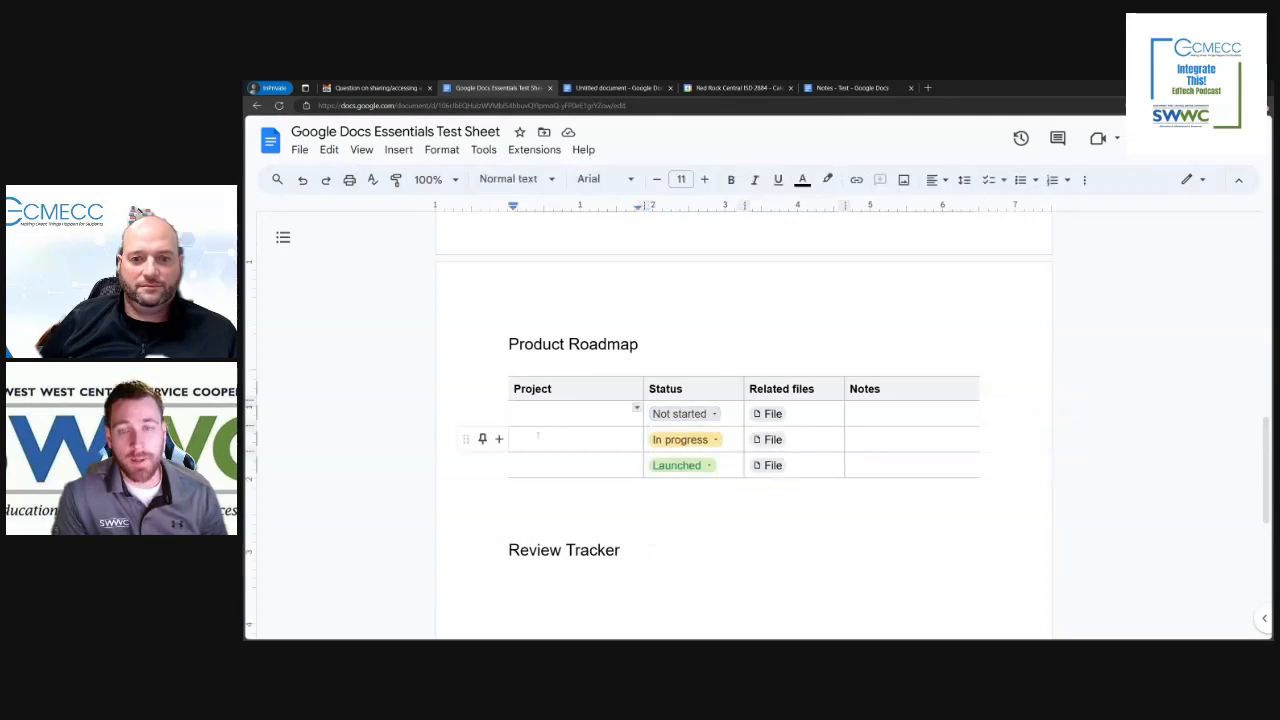
- View the editable dropdown options for the second row's status in the Product Roadmap table and close them without saving
click(707, 440)
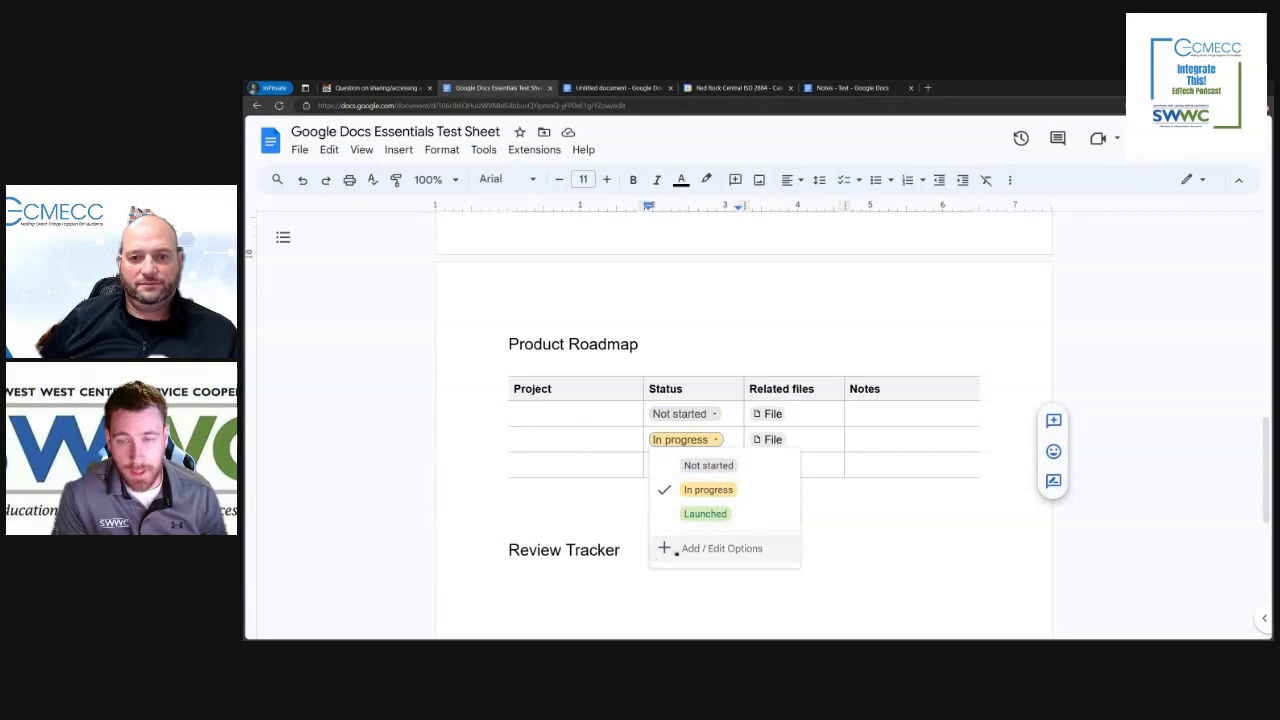
click(689, 548)
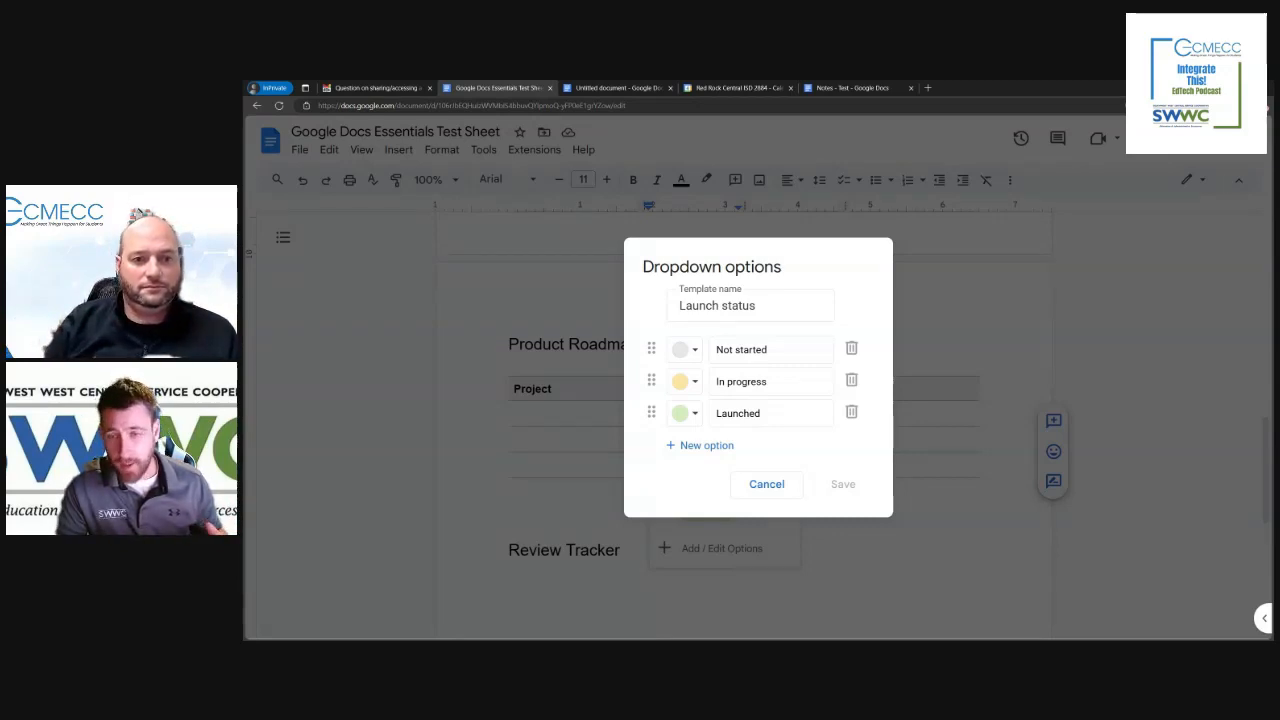
double_click(738, 413)
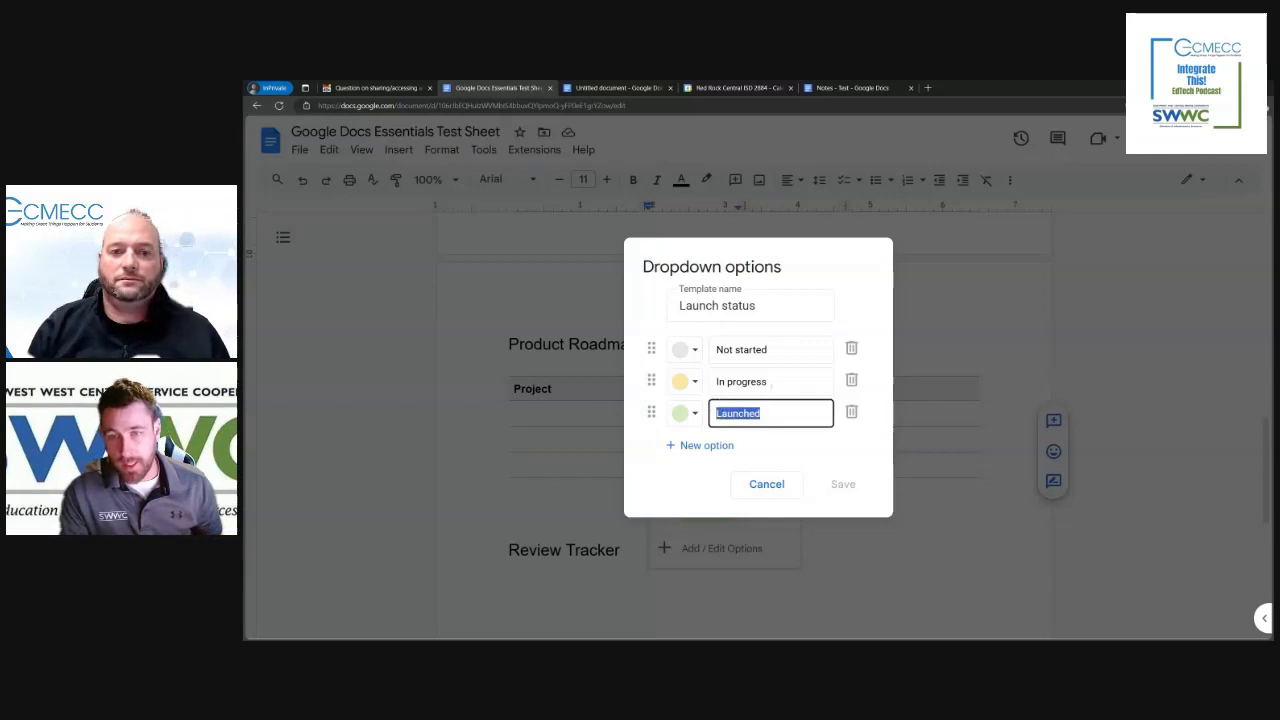
drag(771, 385, 714, 383)
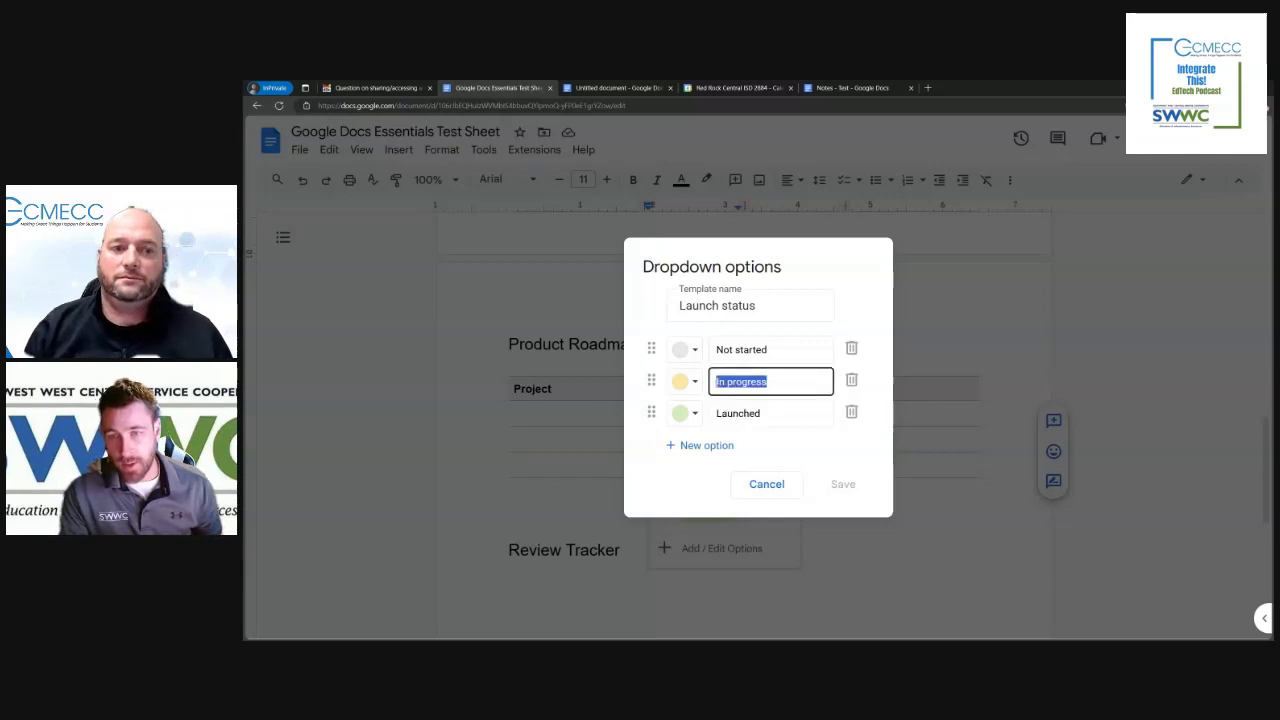
click(752, 486)
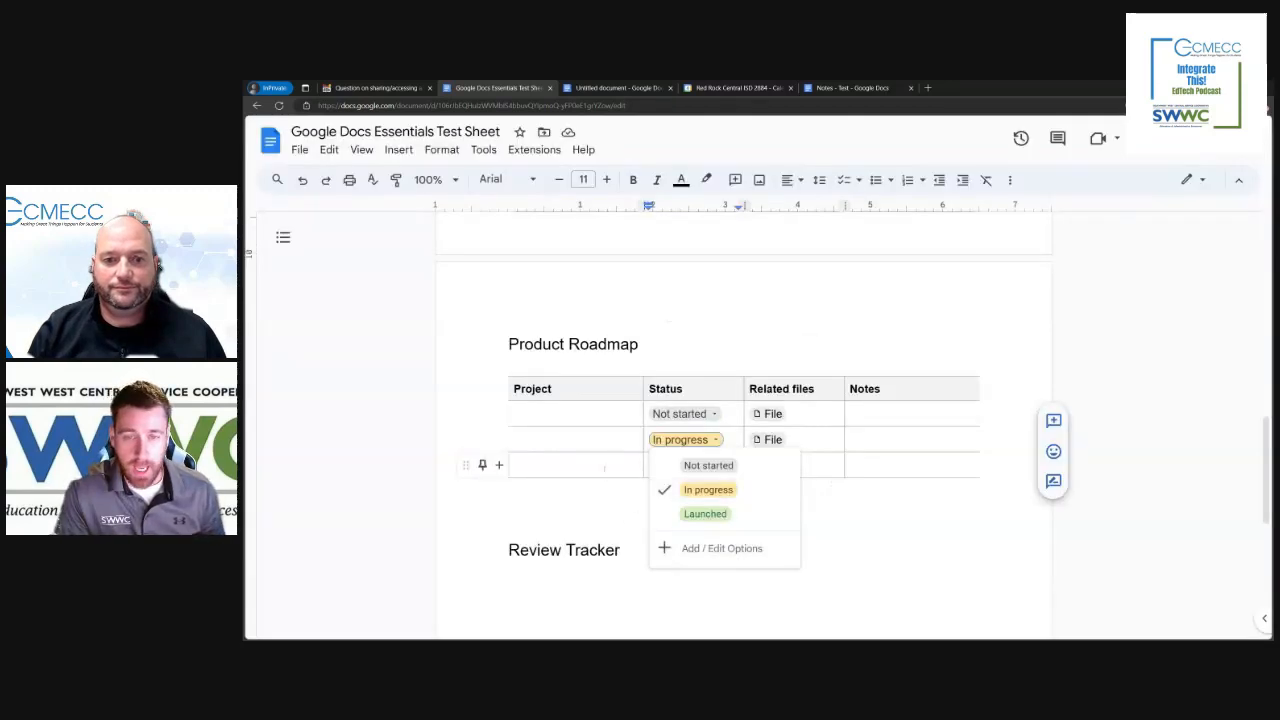
click(604, 467)
- Remove the extra blank space between the Product Roadmap table and the Review Tracker heading
click(605, 512)
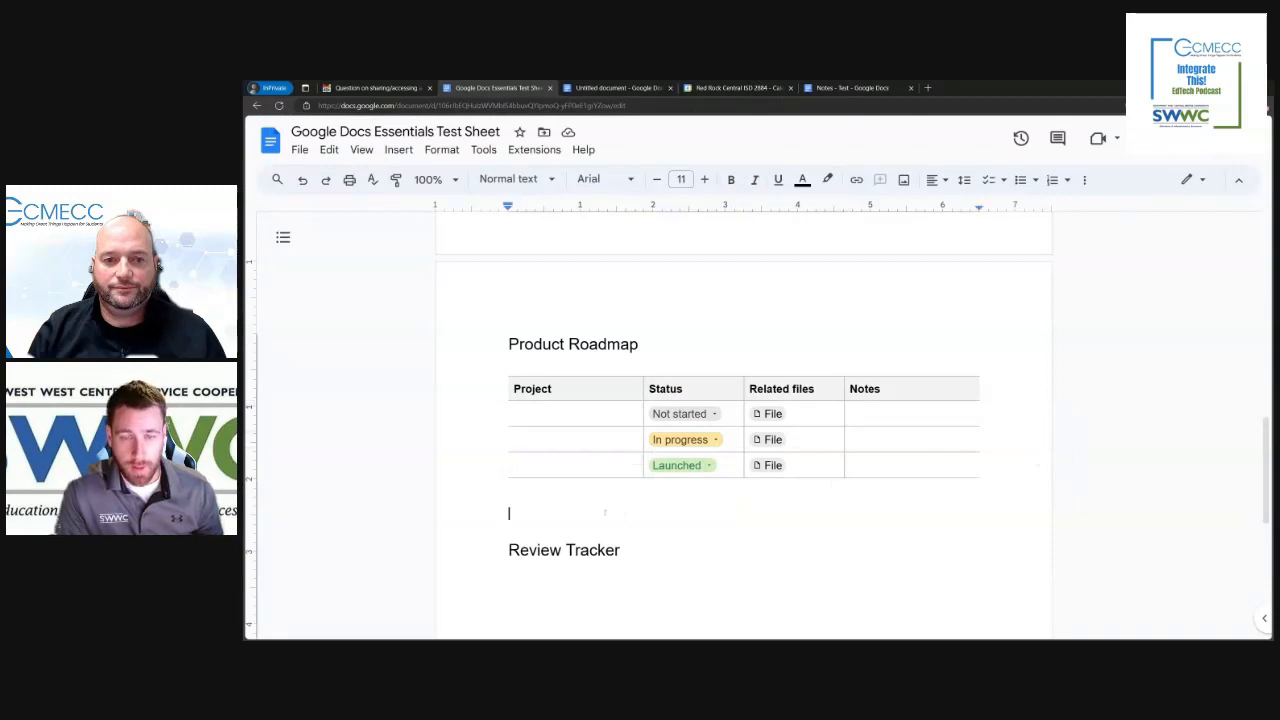
key(BackSpace)
key(BackSpace)
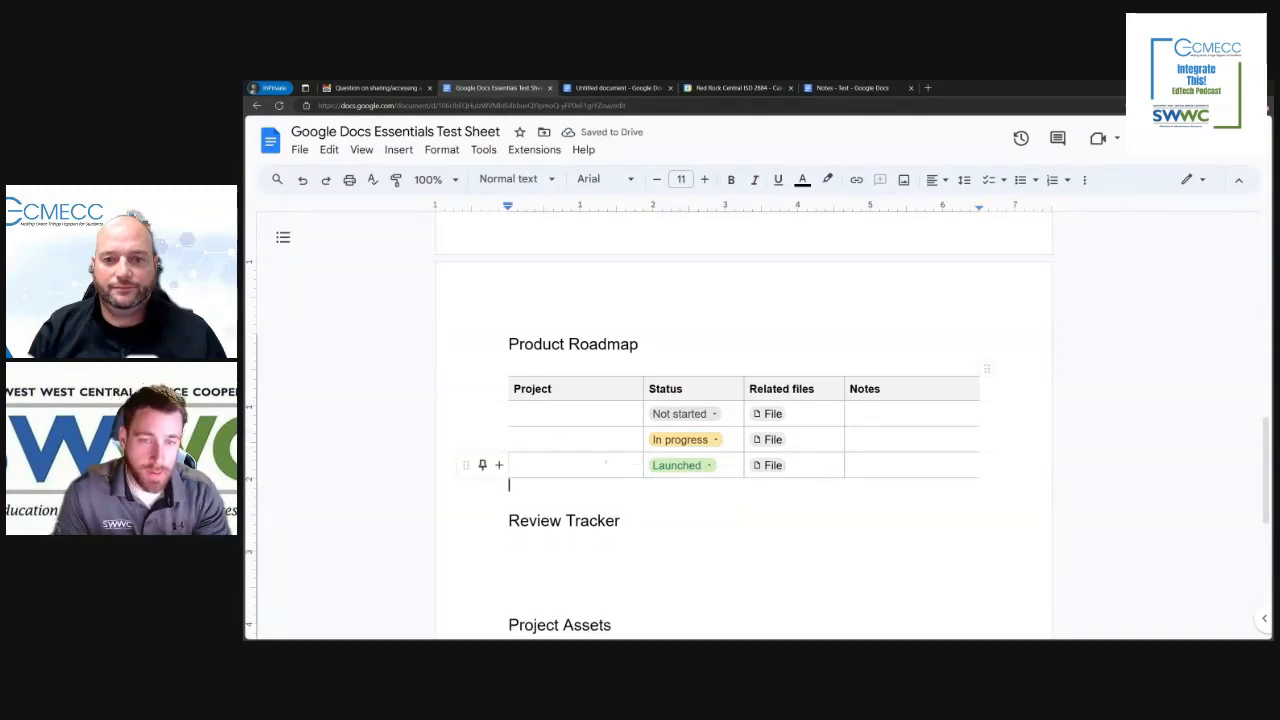
- Insert the Review tracker building block under the Review Tracker heading
scroll(744, 420, down, 1)
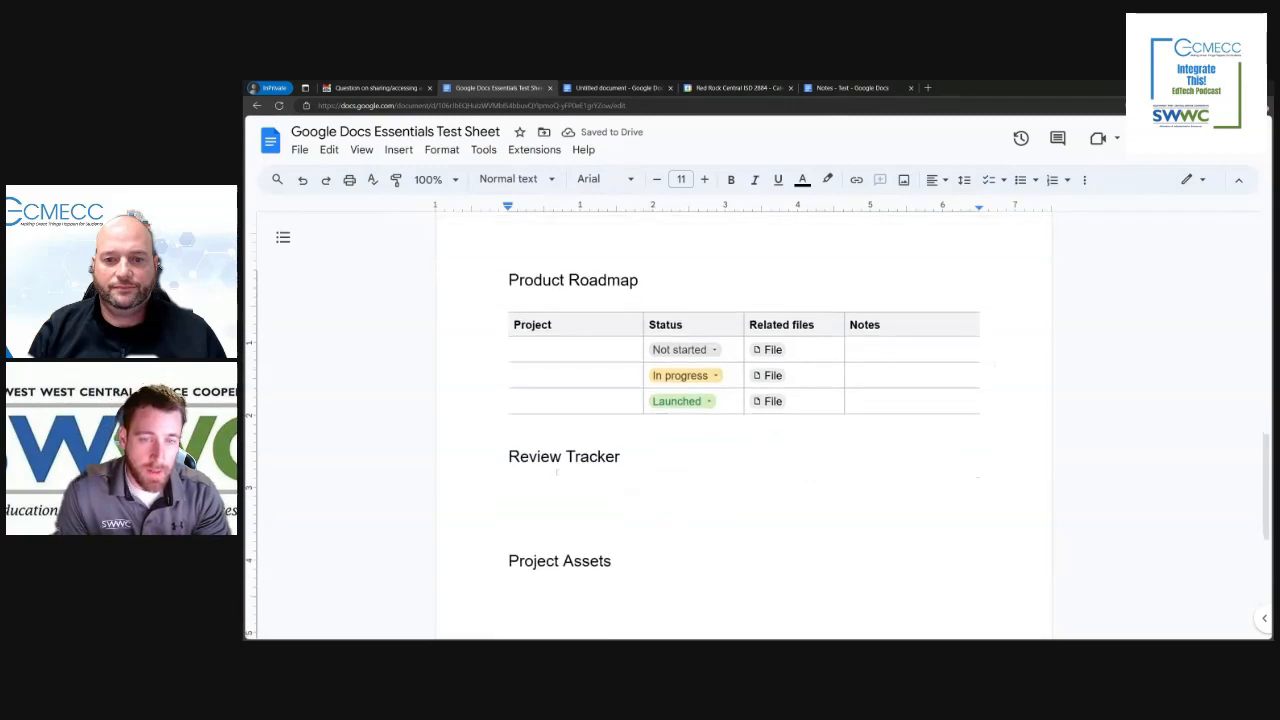
click(396, 150)
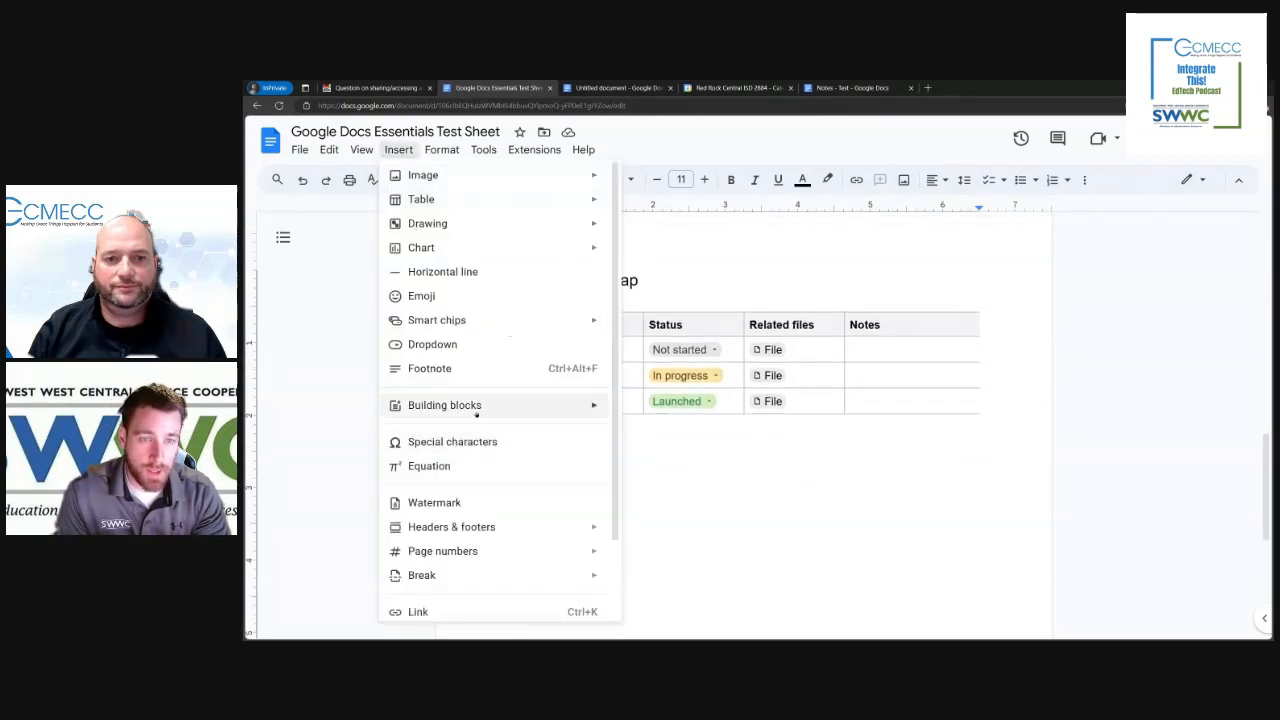
mouse_move(476, 414)
click(662, 494)
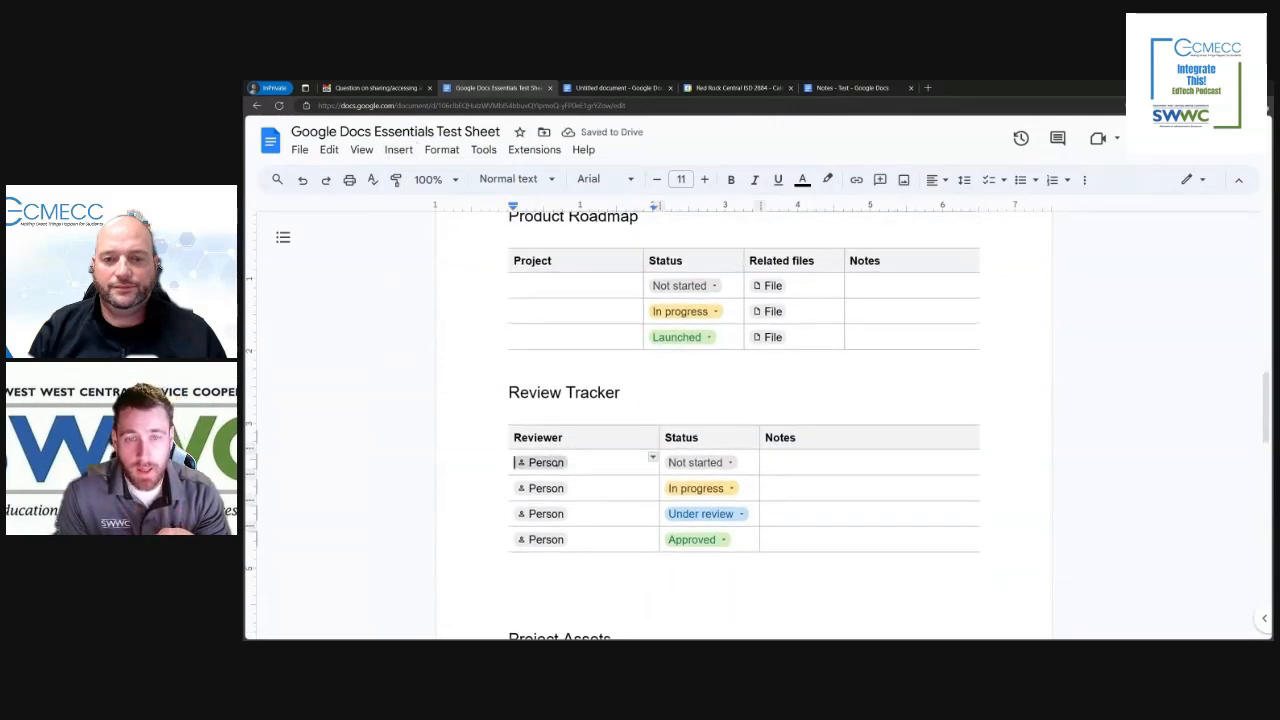
- Examine the person chips in the Review Tracker table's Reviewer column alongside the Product Roadmap table above
click(557, 463)
click(576, 536)
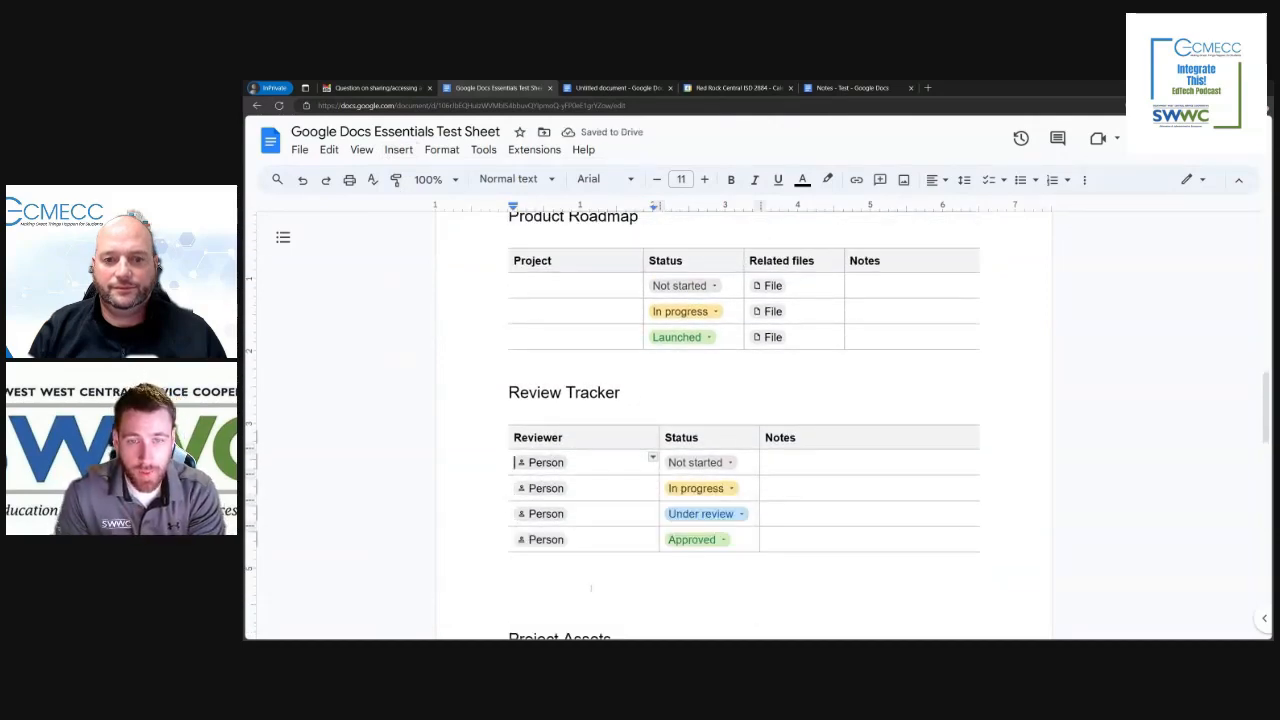
click(553, 463)
click(568, 545)
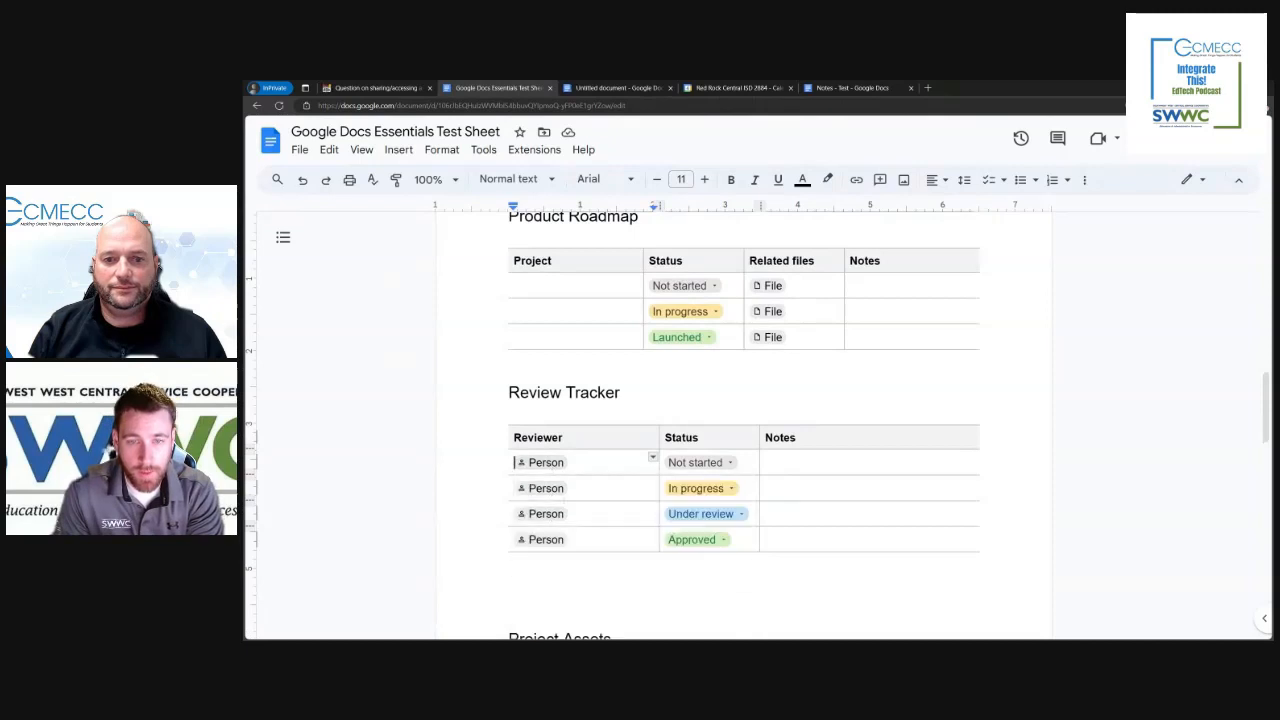
click(559, 540)
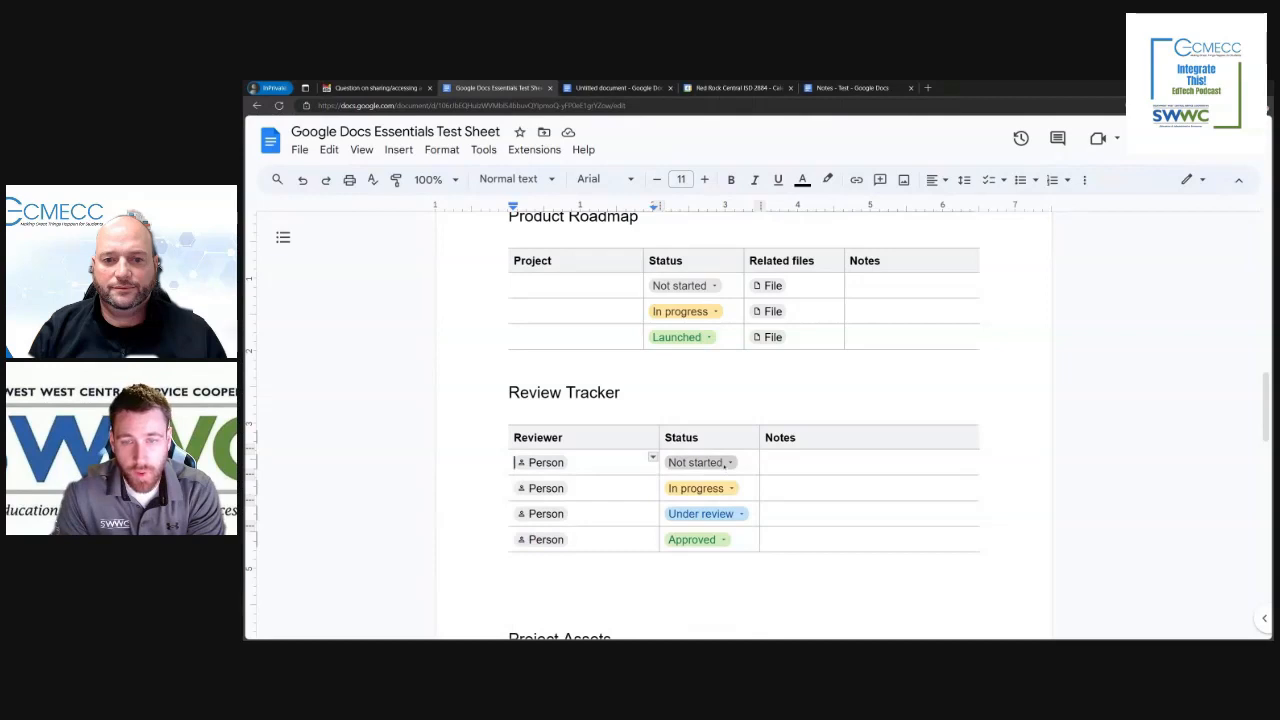
scroll(500, 514, up, 1)
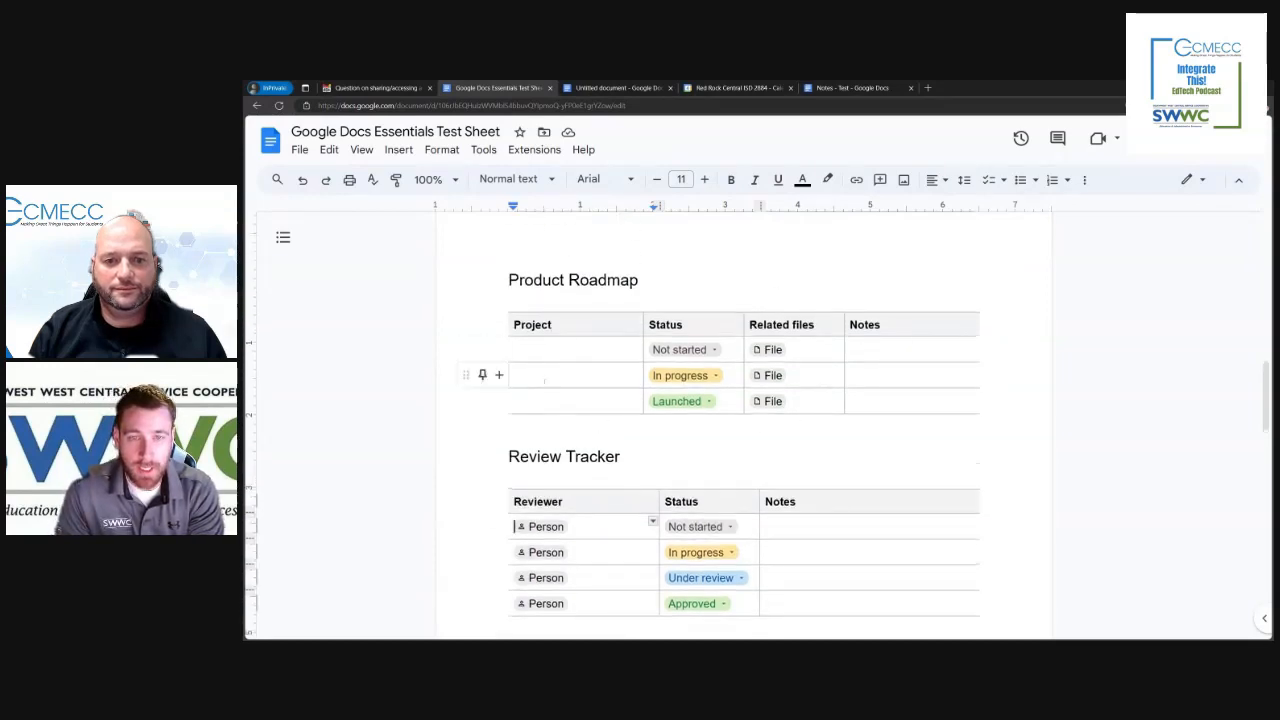
scroll(544, 380, down, 2)
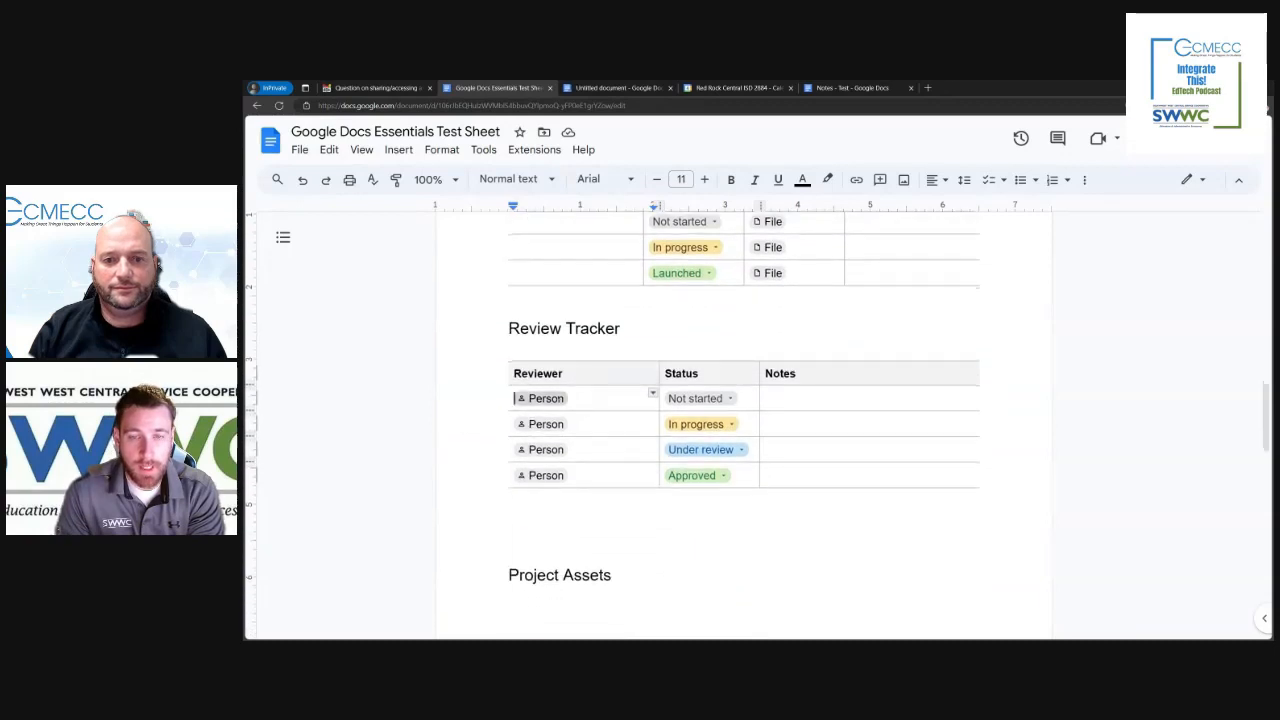
click(548, 399)
click(548, 399)
click(552, 400)
click(556, 403)
click(550, 401)
click(556, 399)
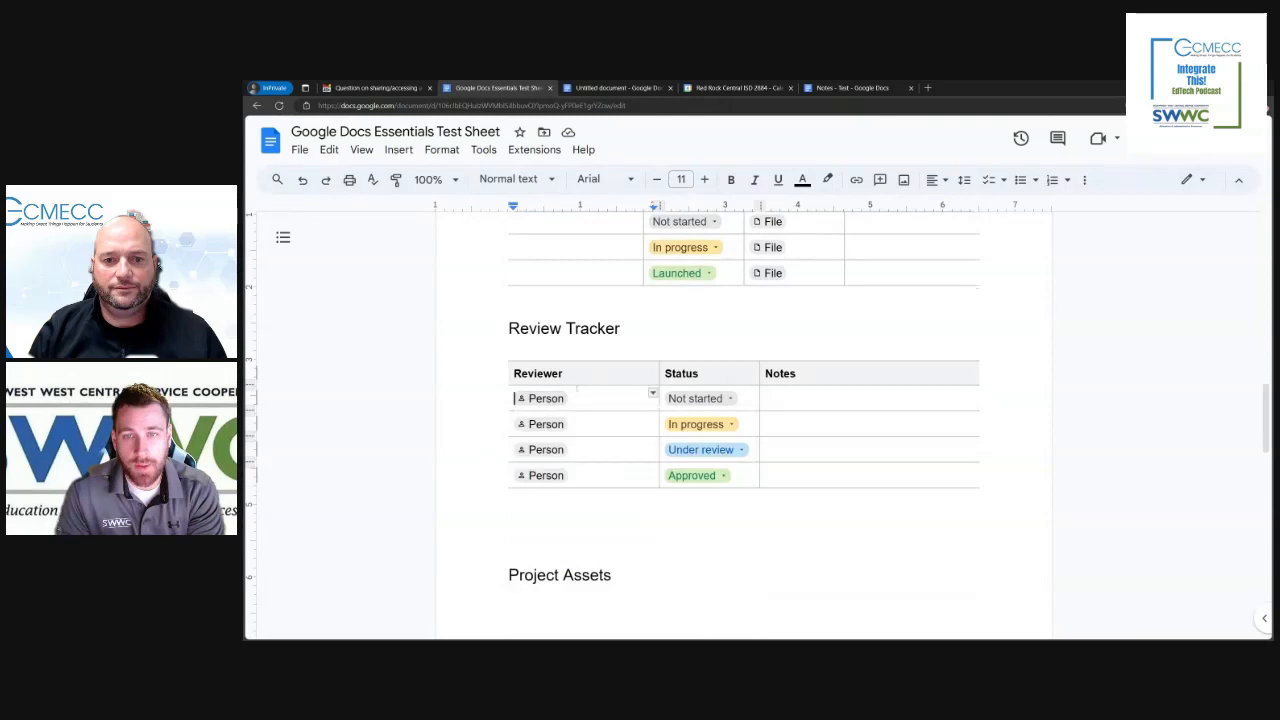
- Fill the first Reviewer chip with the reviewer's e-mail contact and set that row's status to In progress
scroll(565, 395, up, 1)
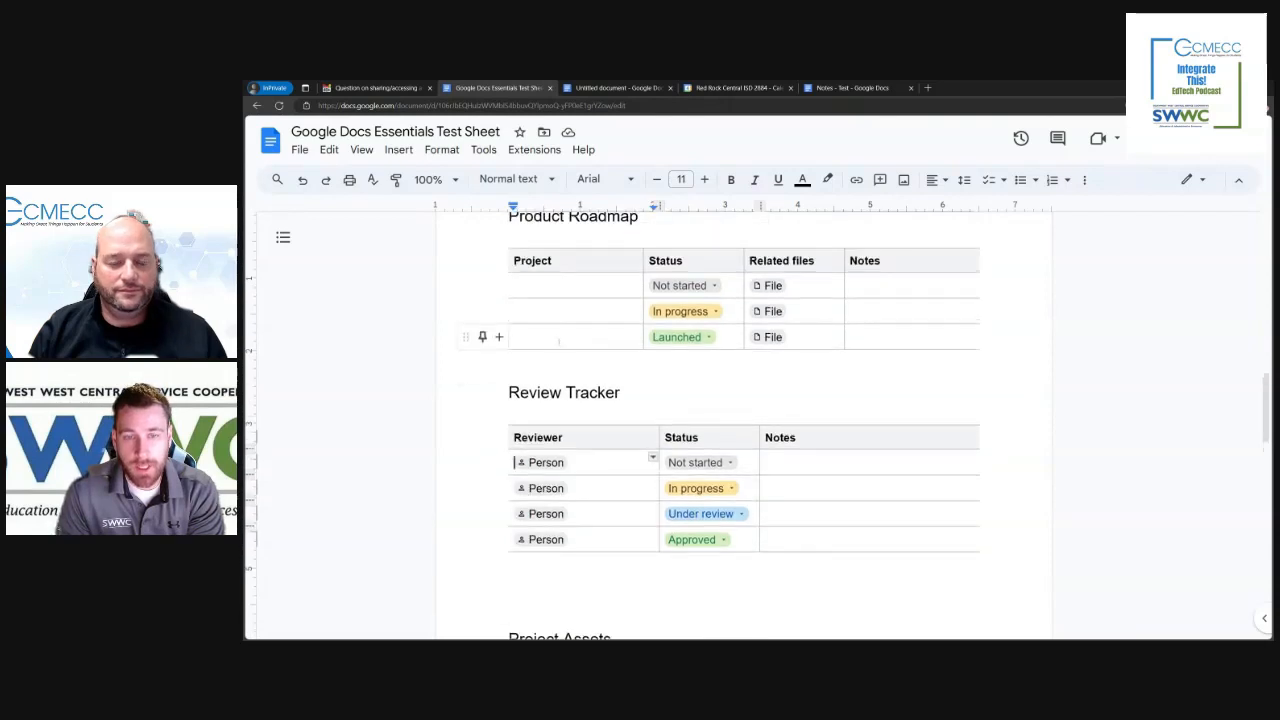
click(548, 462)
click(578, 571)
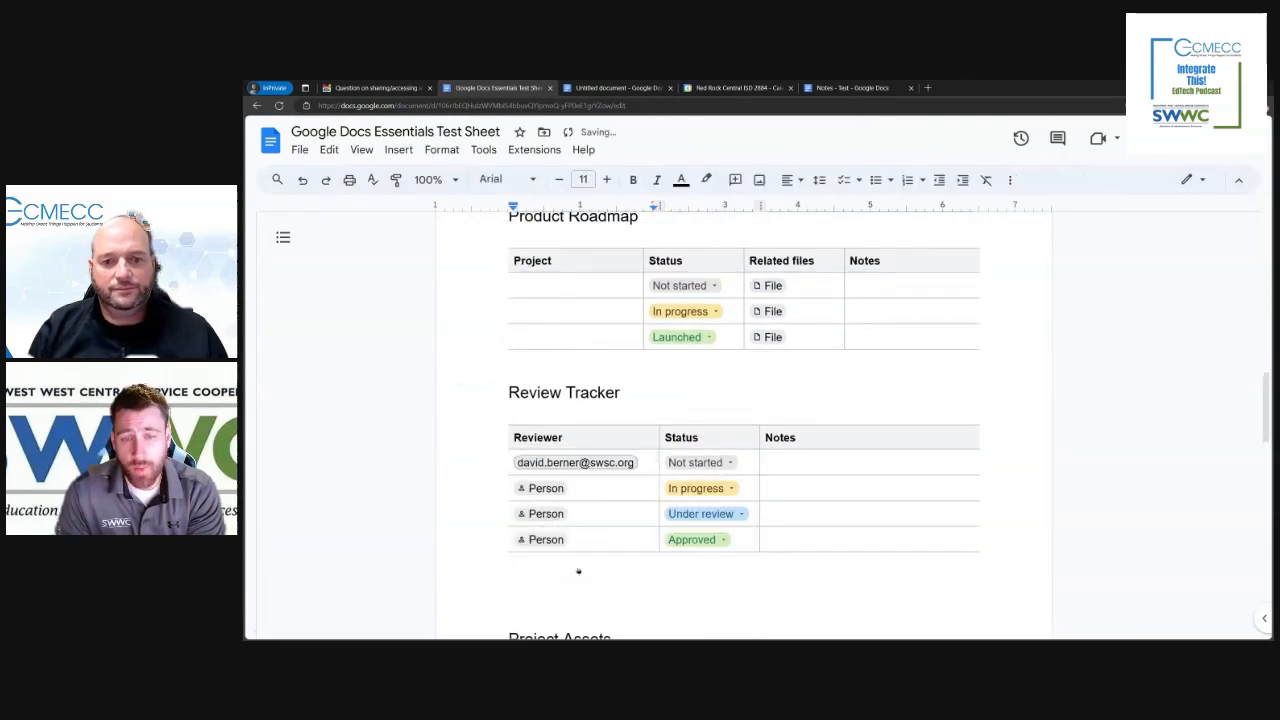
click(734, 463)
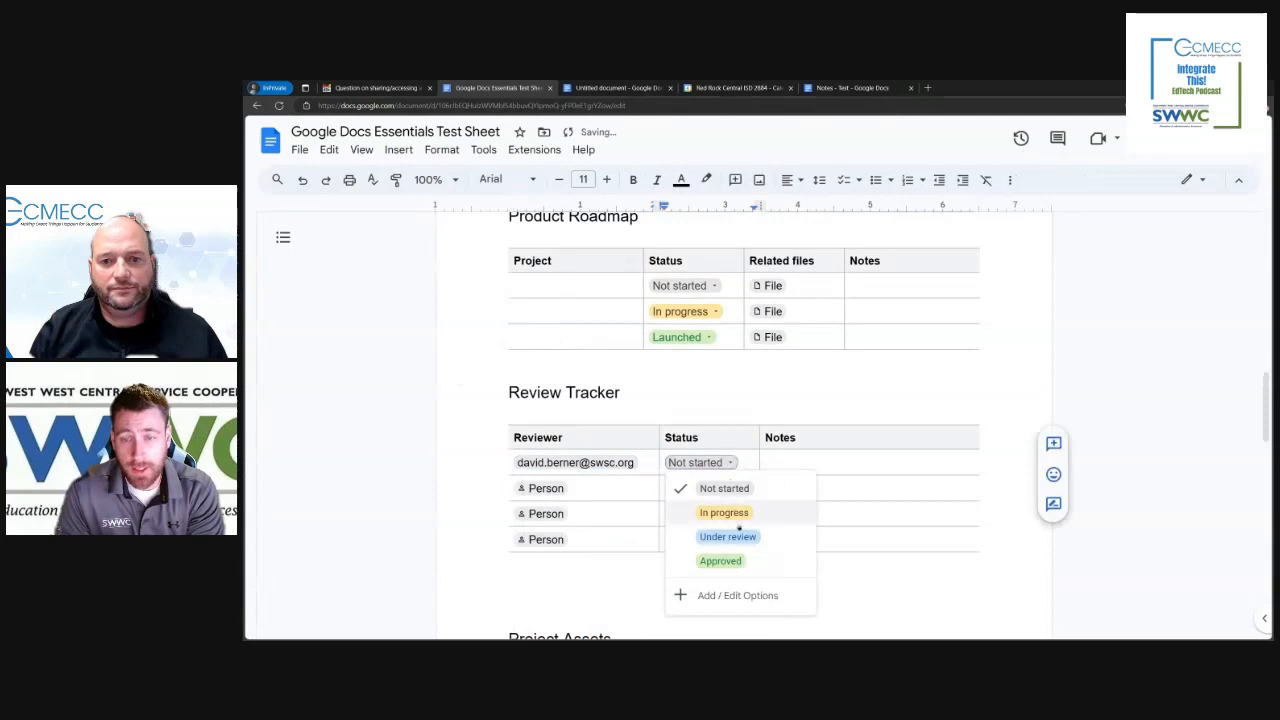
click(723, 512)
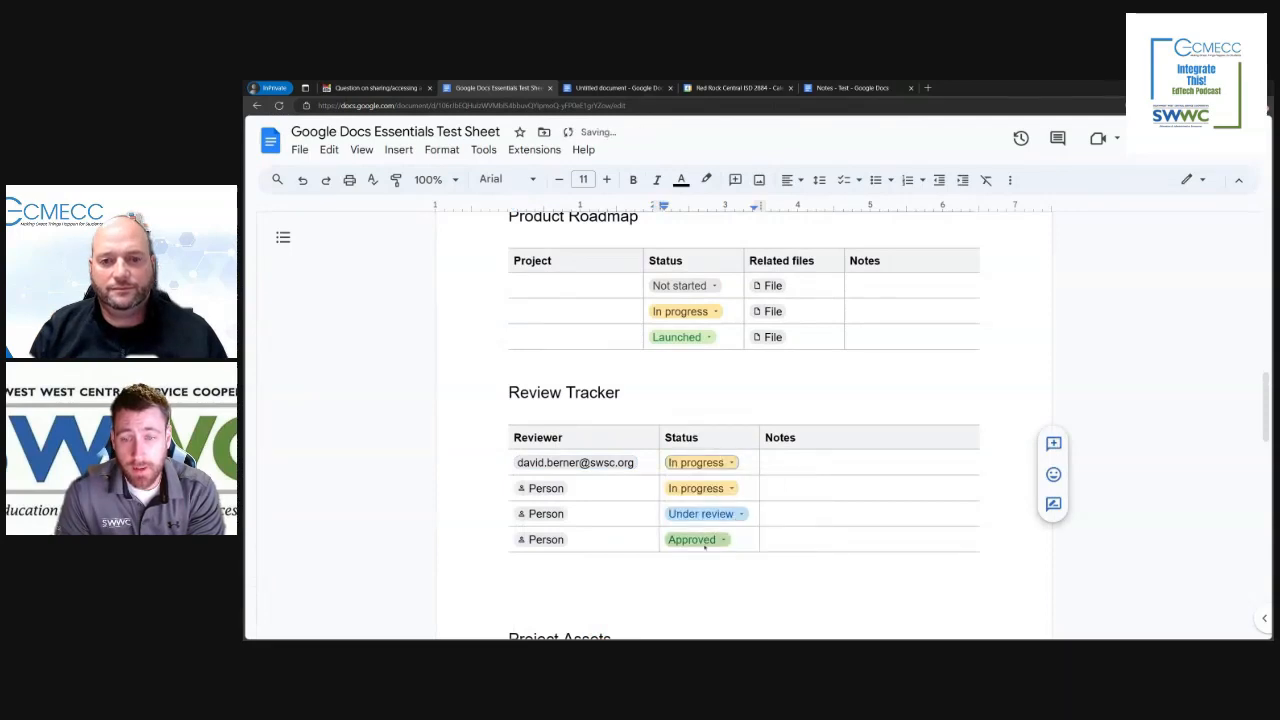
click(793, 460)
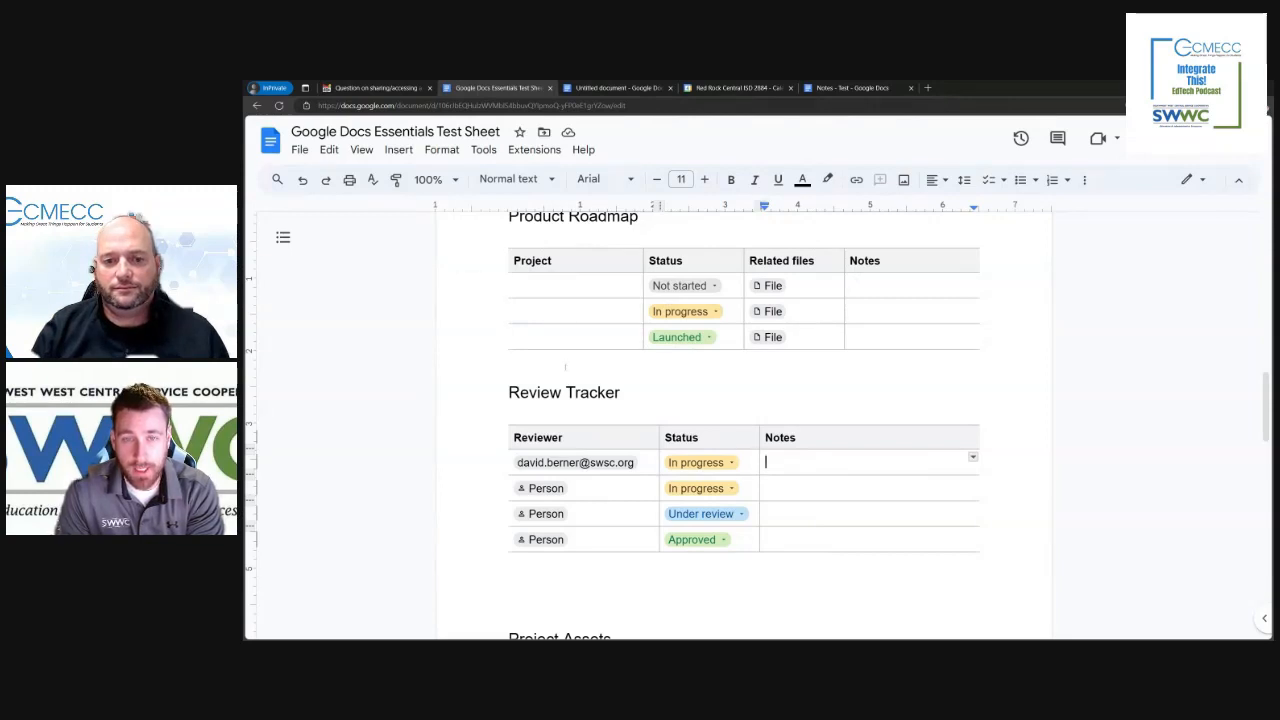
- Insert a row below the last row of the Review Tracker table and view the new row's status choices
scroll(568, 378, down, 3)
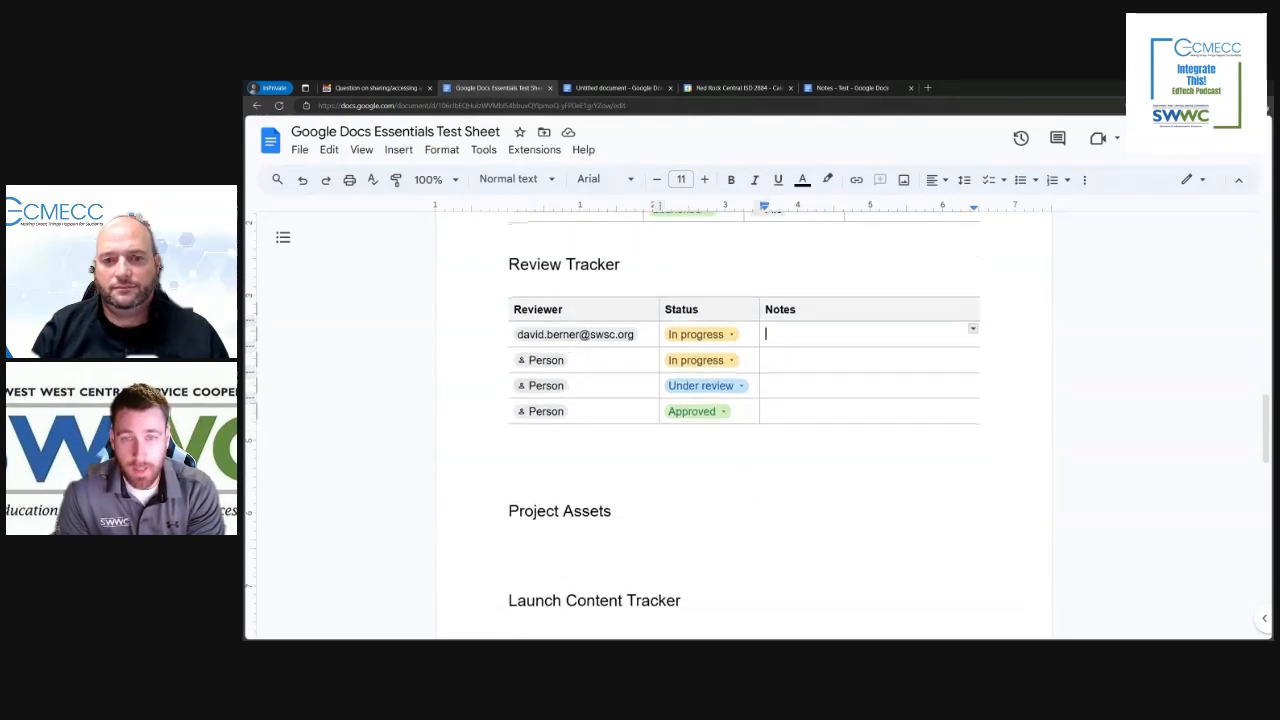
click(602, 411)
right_click(602, 411)
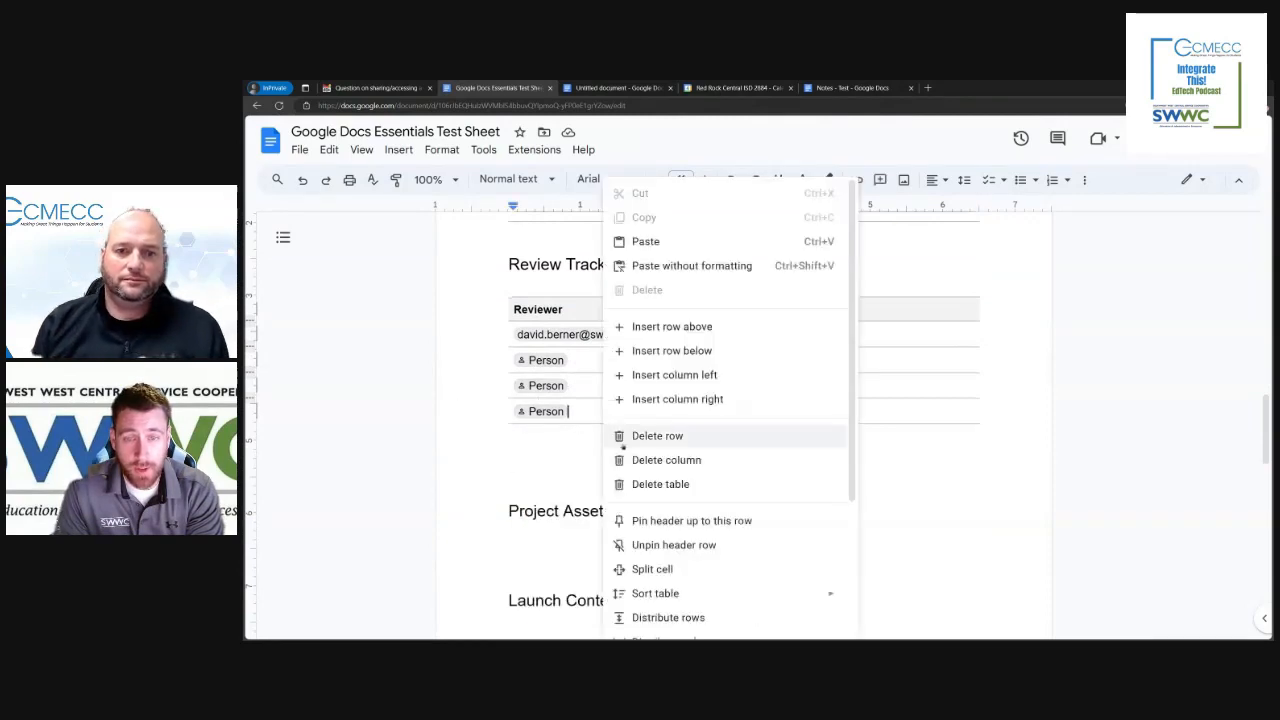
click(674, 350)
click(546, 437)
click(546, 437)
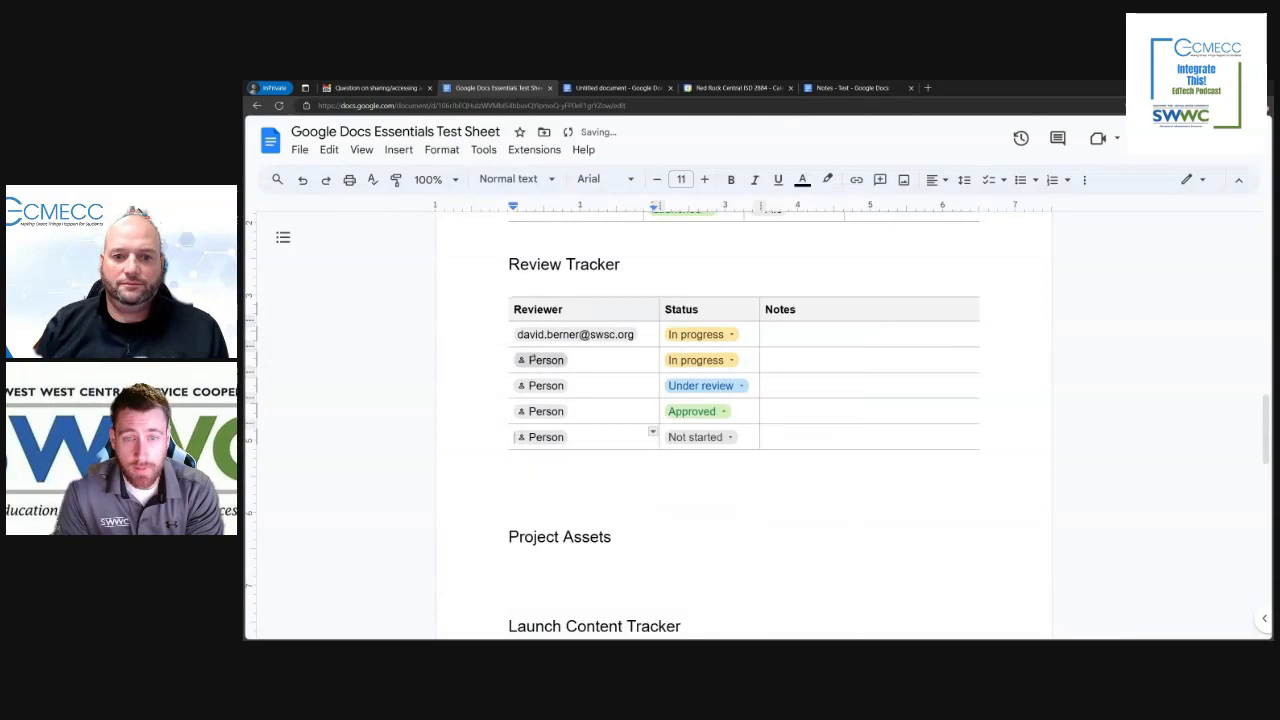
click(700, 437)
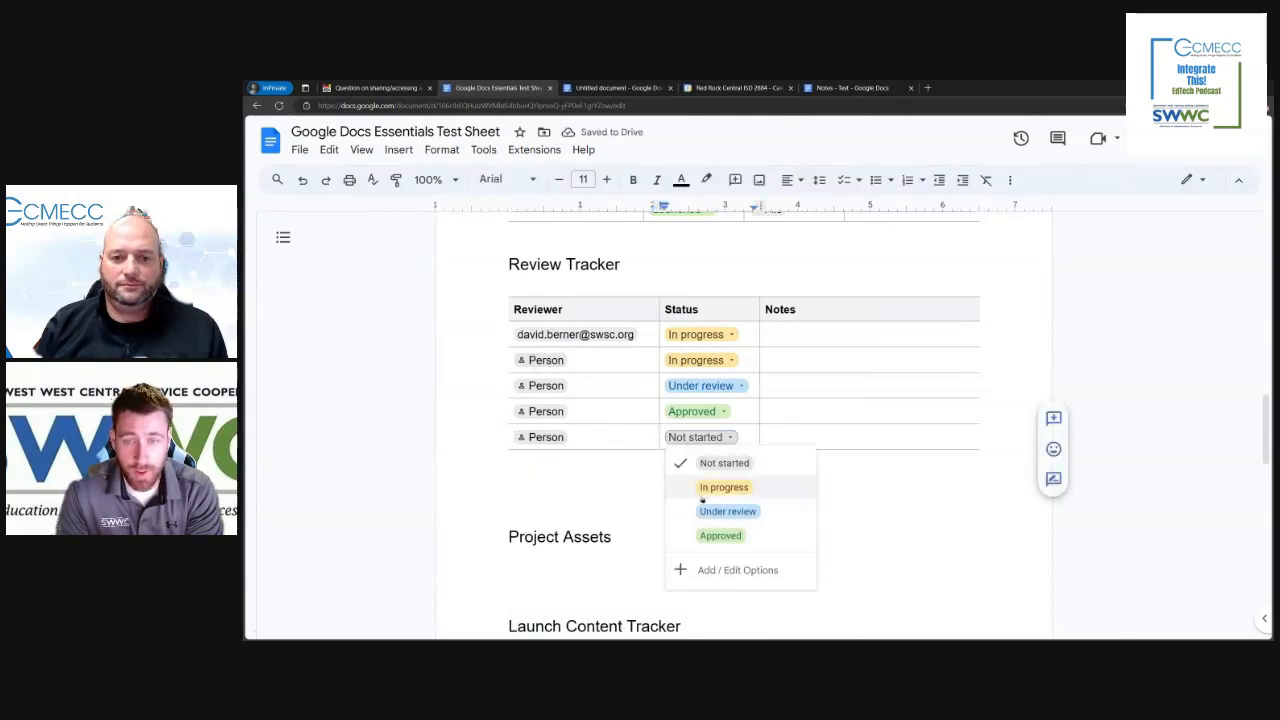
- Remove the extra blank space between the Review Tracker table and the Project Assets heading
click(568, 491)
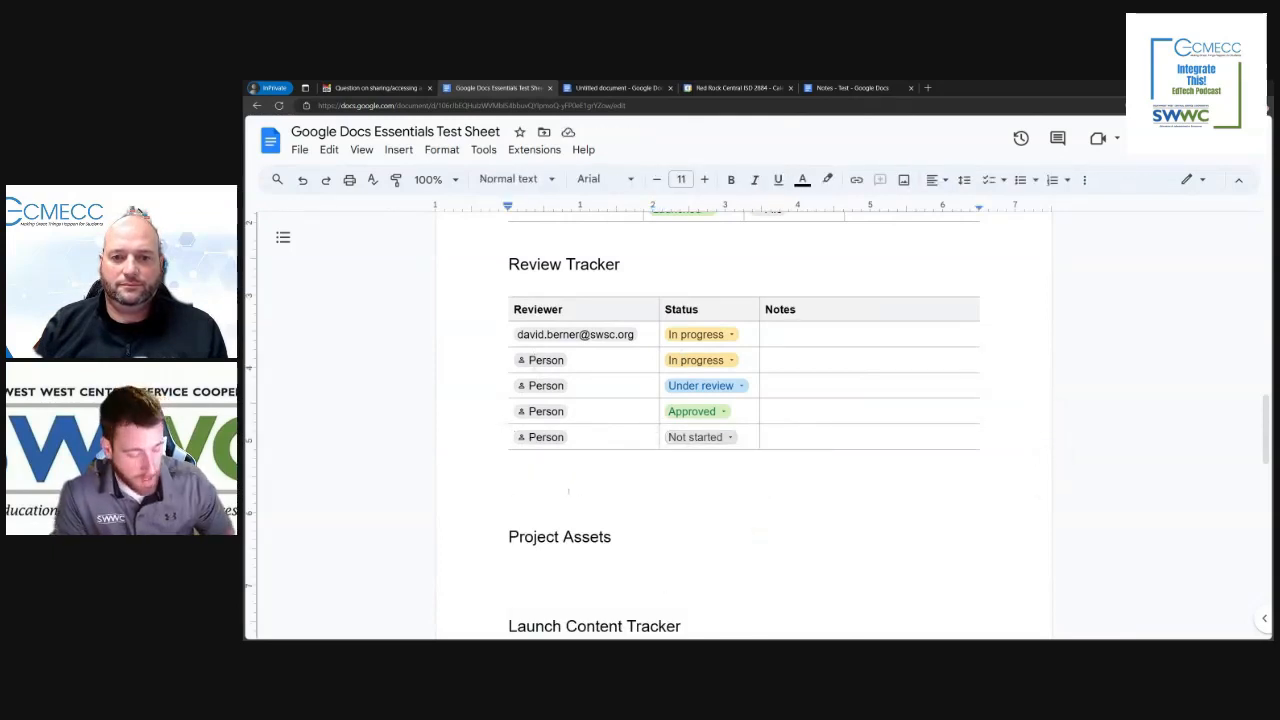
key(BackSpace)
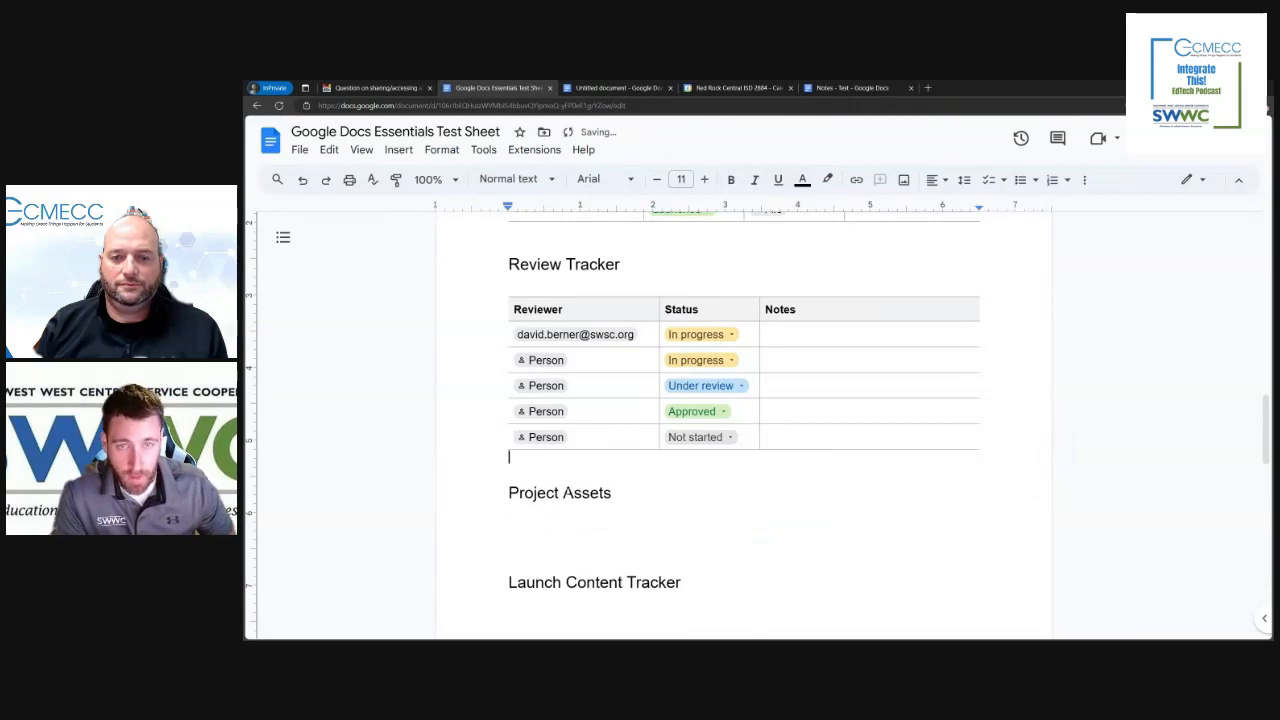
- Insert the project assets building block under the Project Assets heading
click(398, 149)
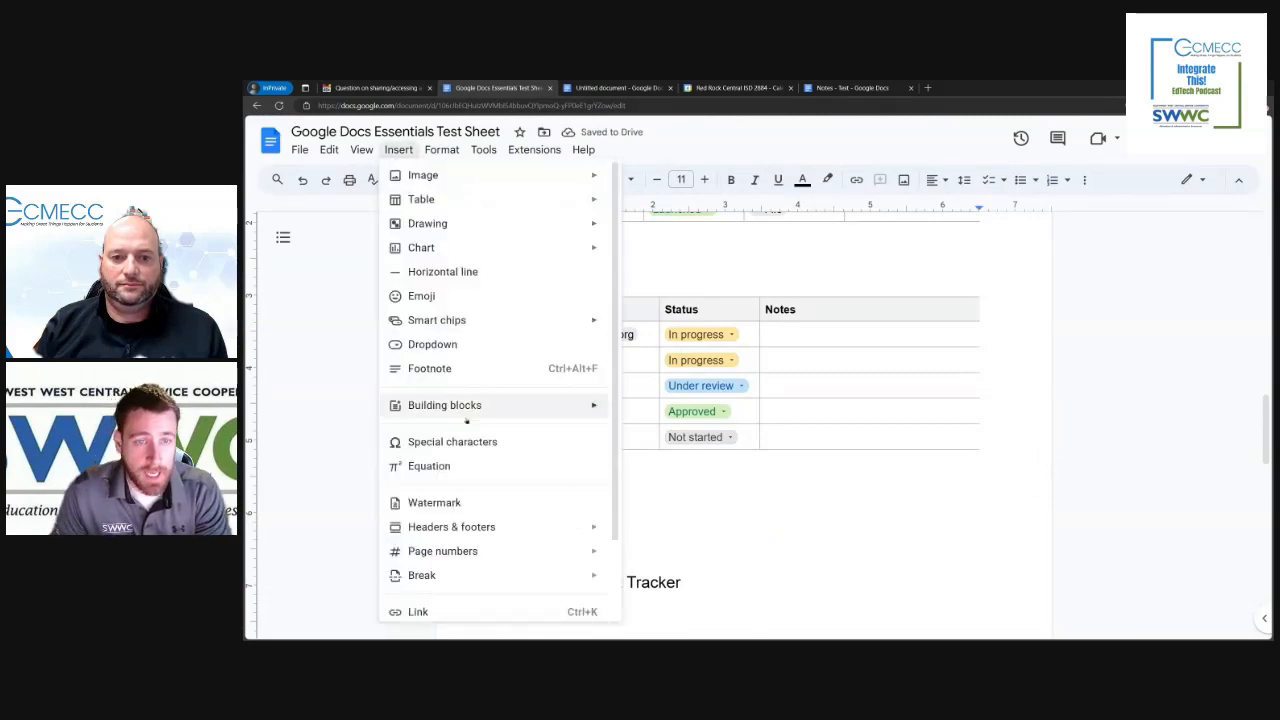
mouse_move(540, 405)
click(673, 516)
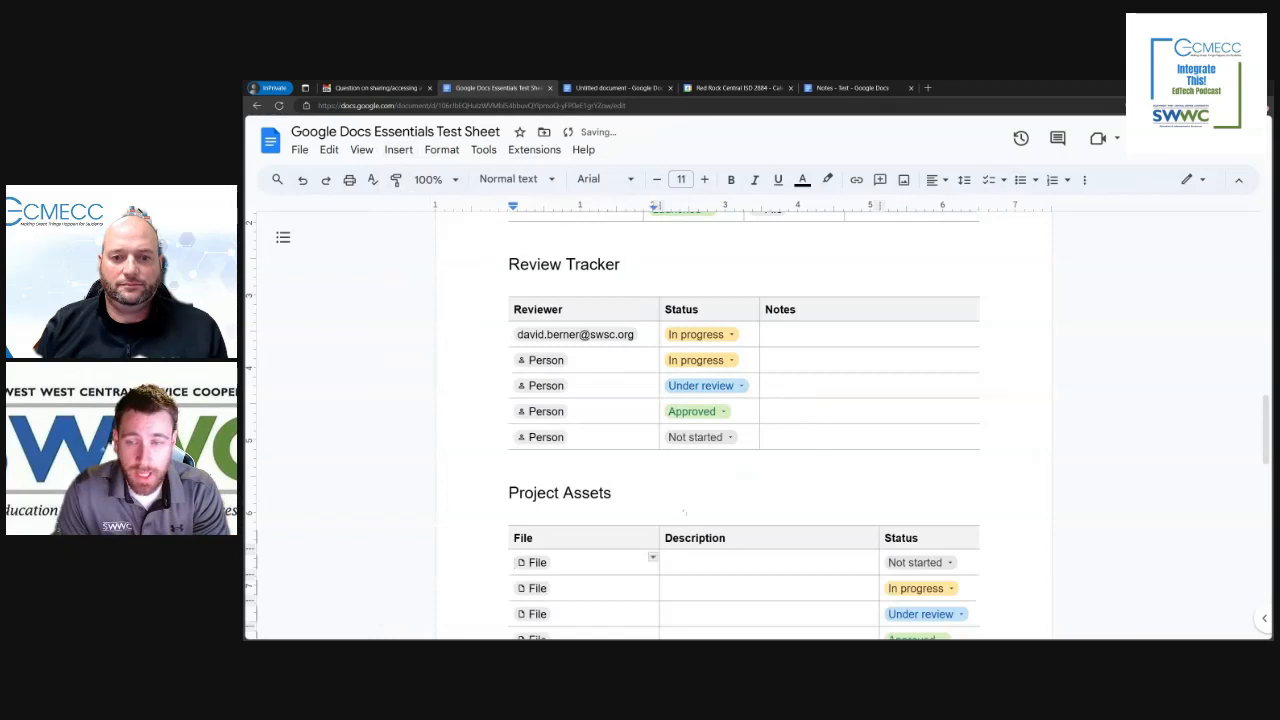
scroll(685, 512, down, 2)
scroll(668, 510, down, 1)
scroll(668, 510, up, 1)
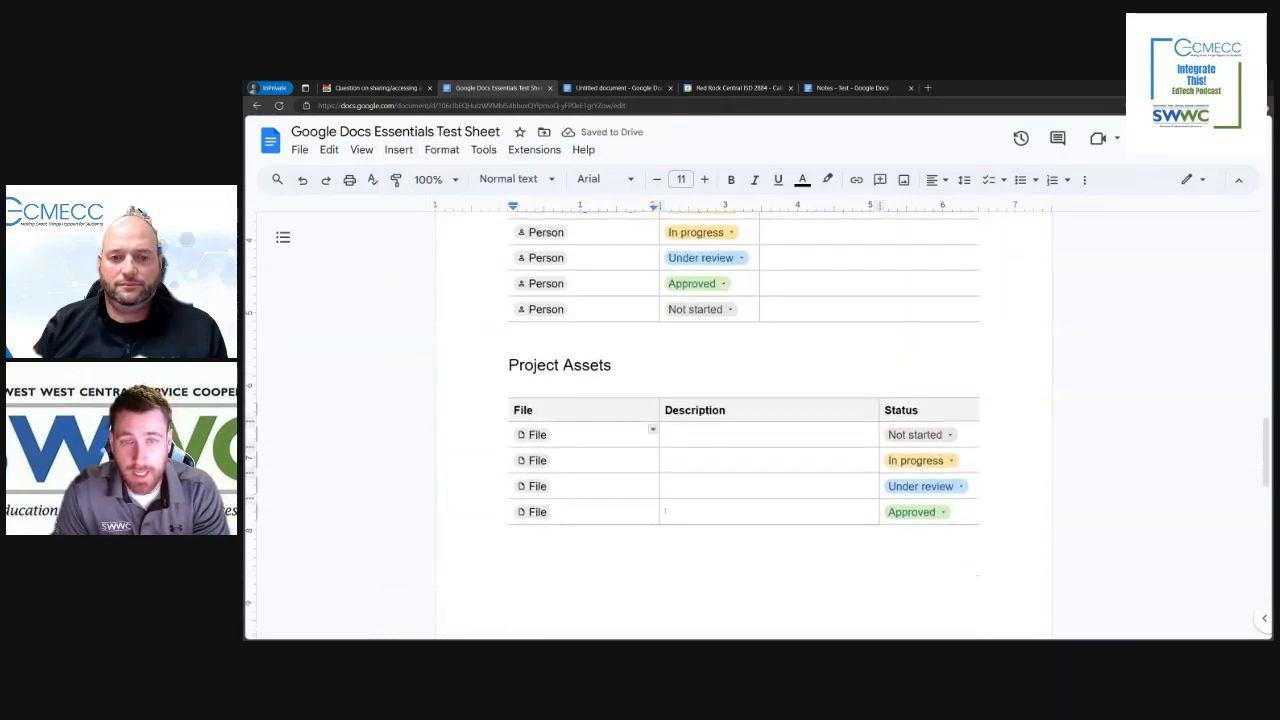
- Examine the file search offered by the File chips in the first two rows of the Project Assets table
click(536, 435)
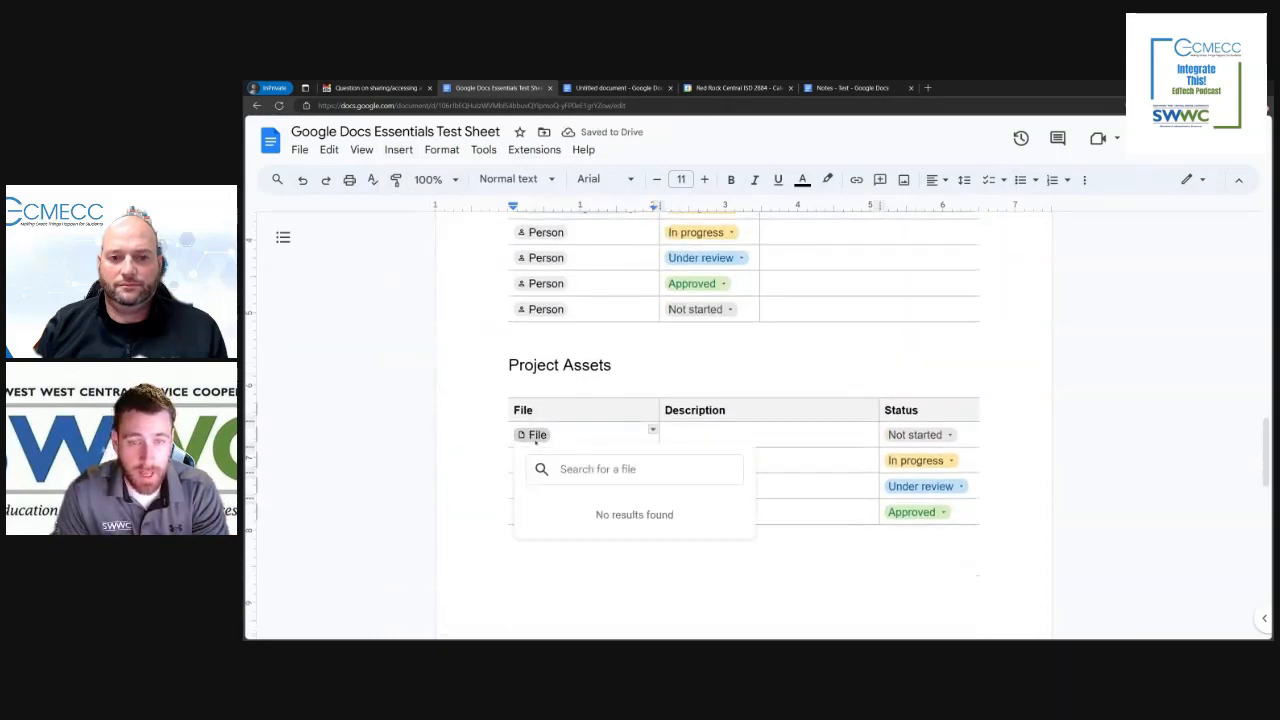
click(536, 437)
click(536, 437)
click(536, 437)
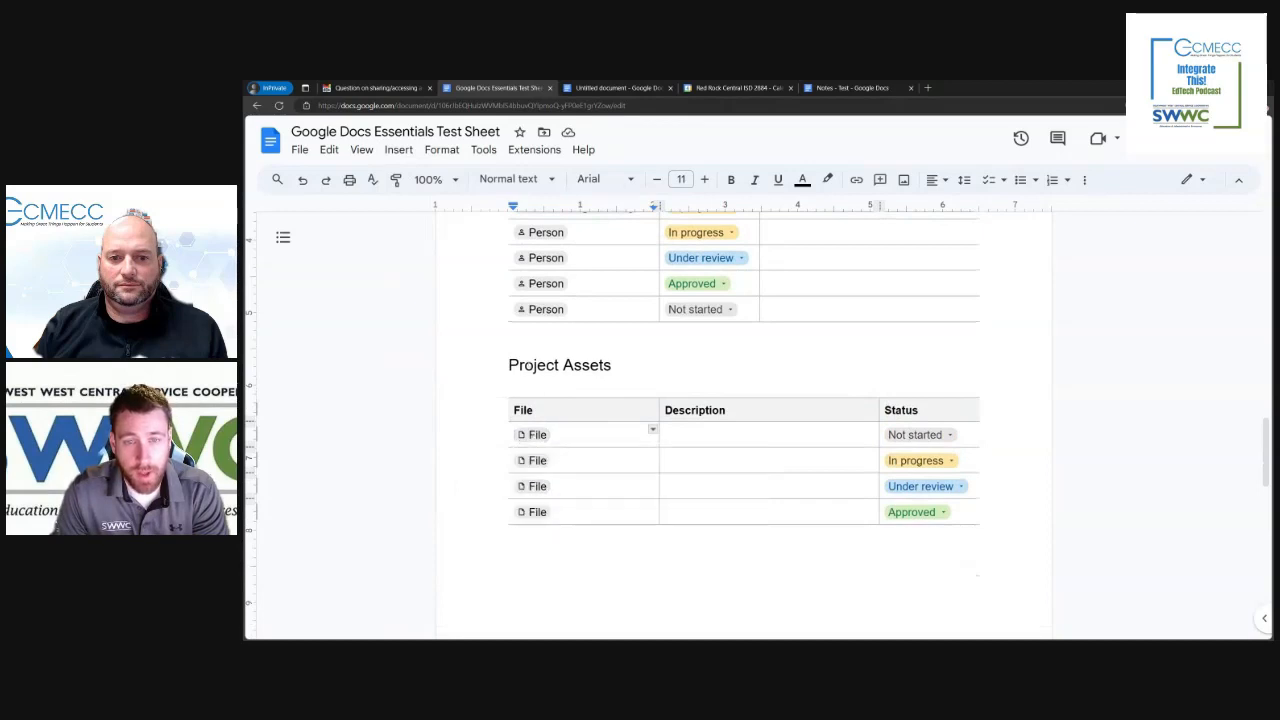
scroll(495, 512, up, 3)
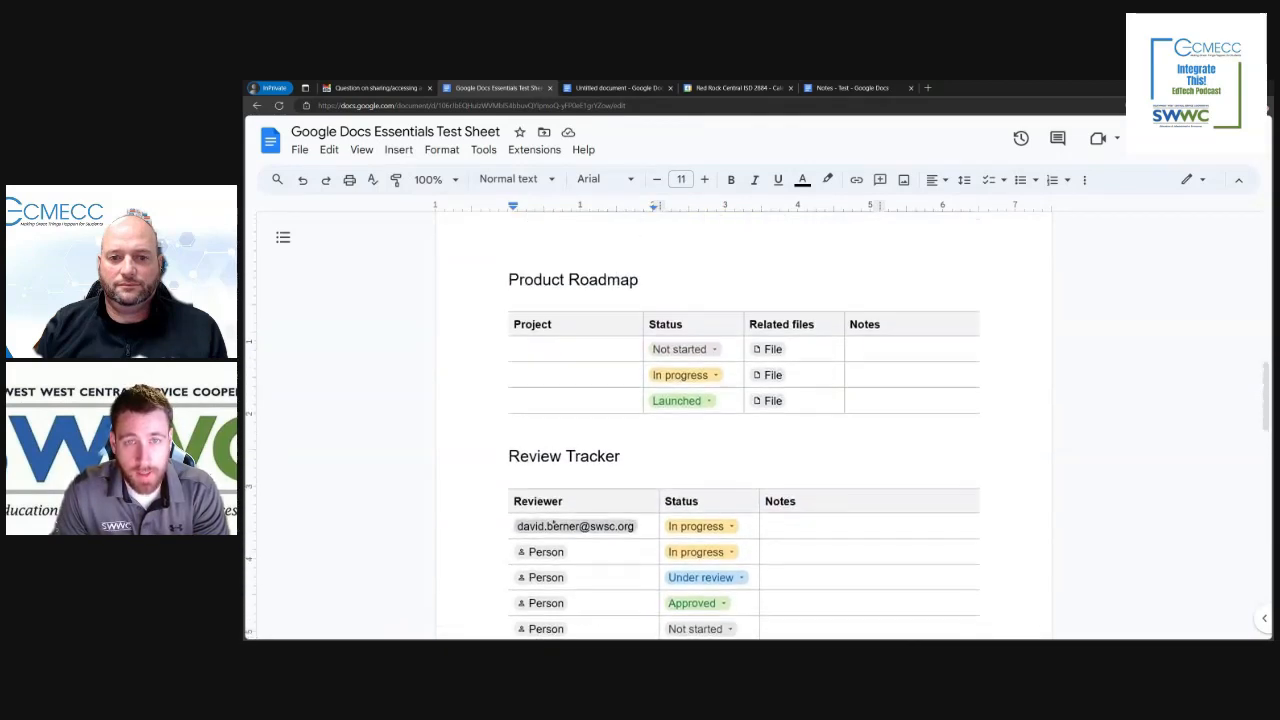
scroll(490, 400, down, 1)
scroll(490, 500, down, 5)
click(537, 371)
key(Escape)
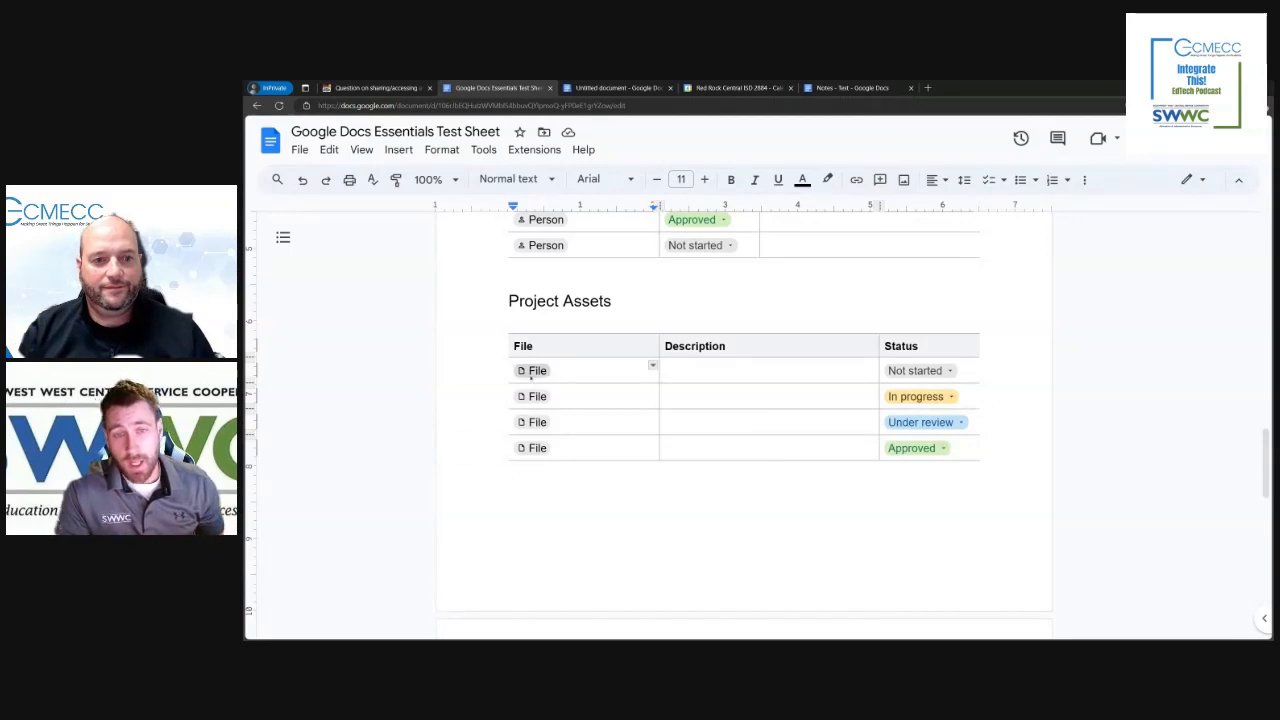
mouse_move(530, 374)
mouse_move(485, 396)
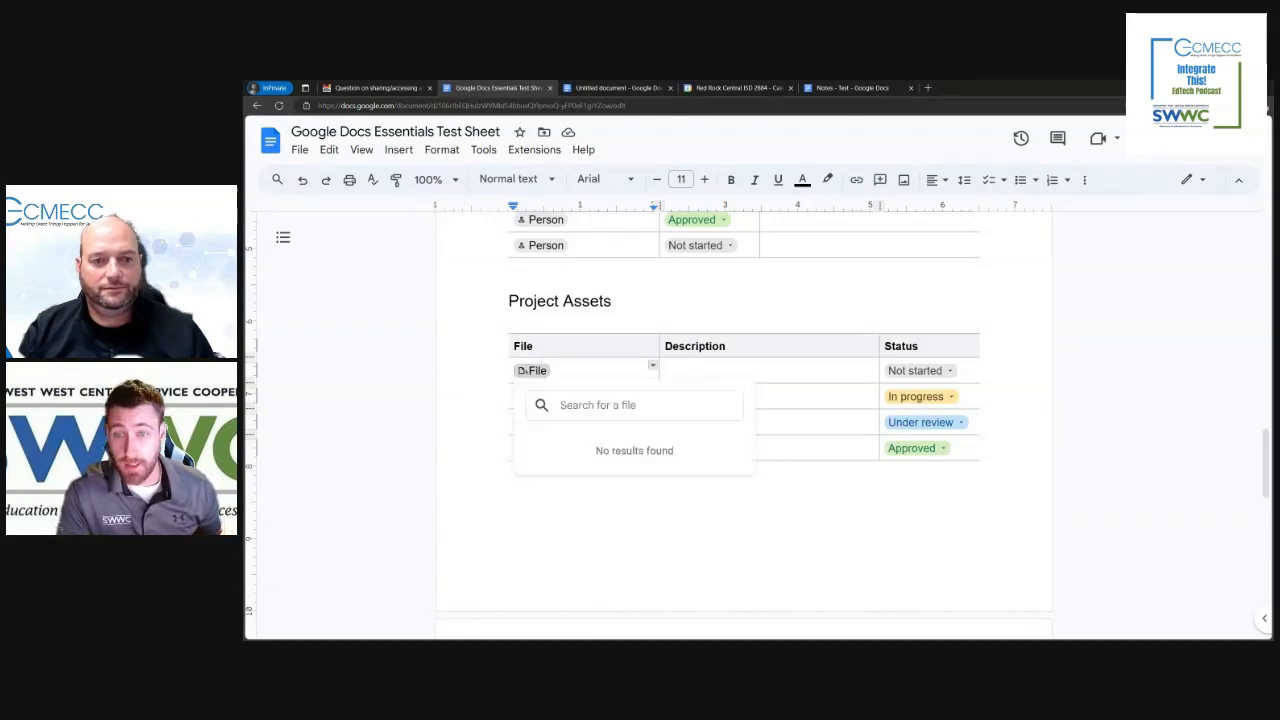
mouse_move(535, 396)
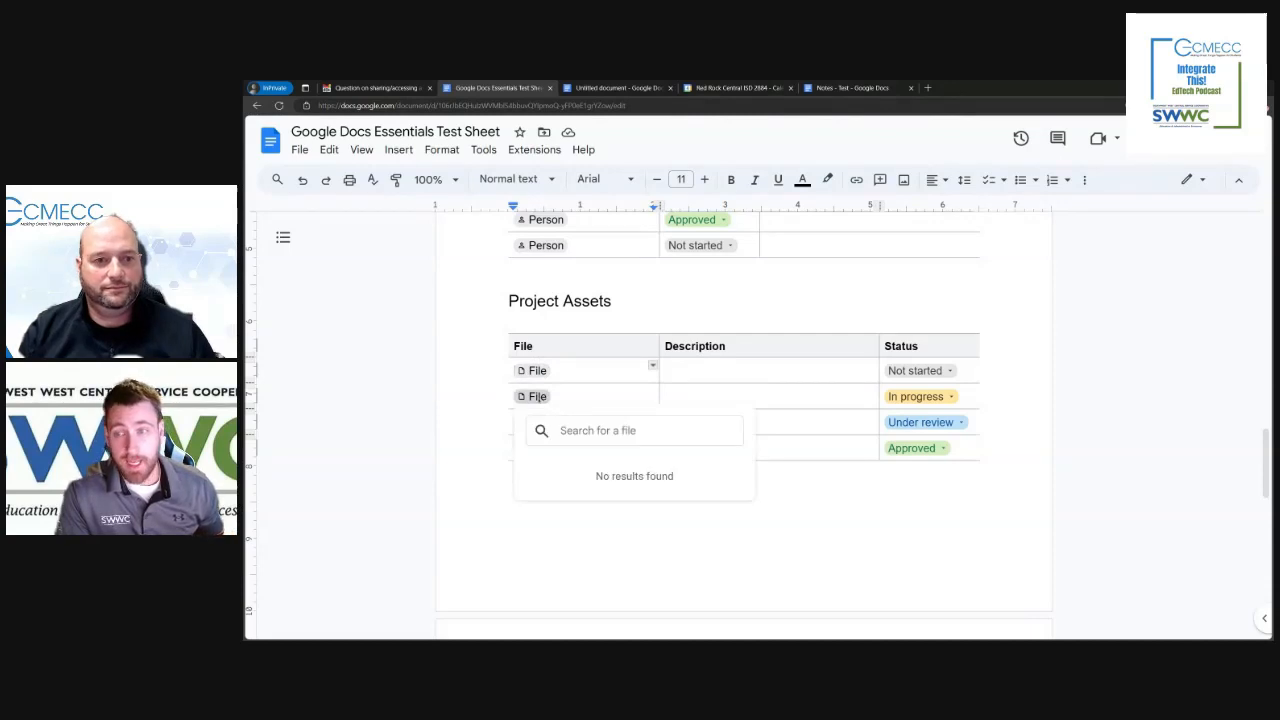
- Look over the Project Assets table's Description cells and view the first row's status choices
click(718, 397)
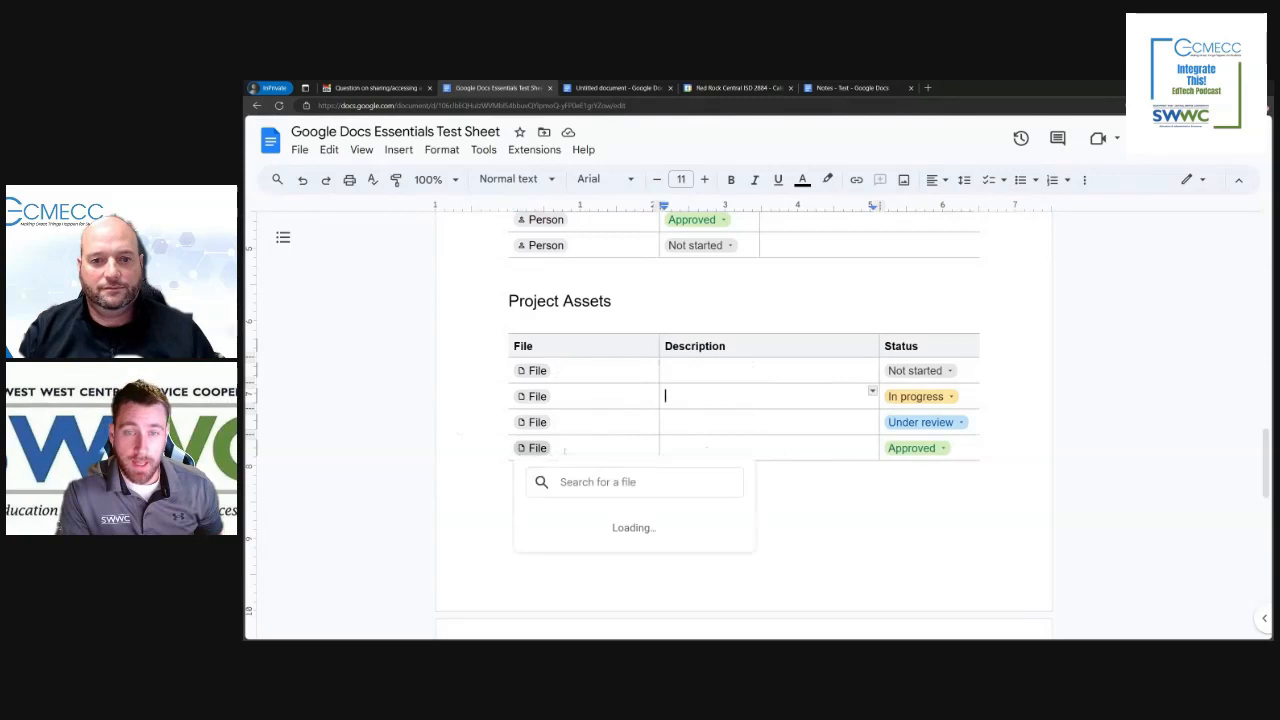
click(721, 370)
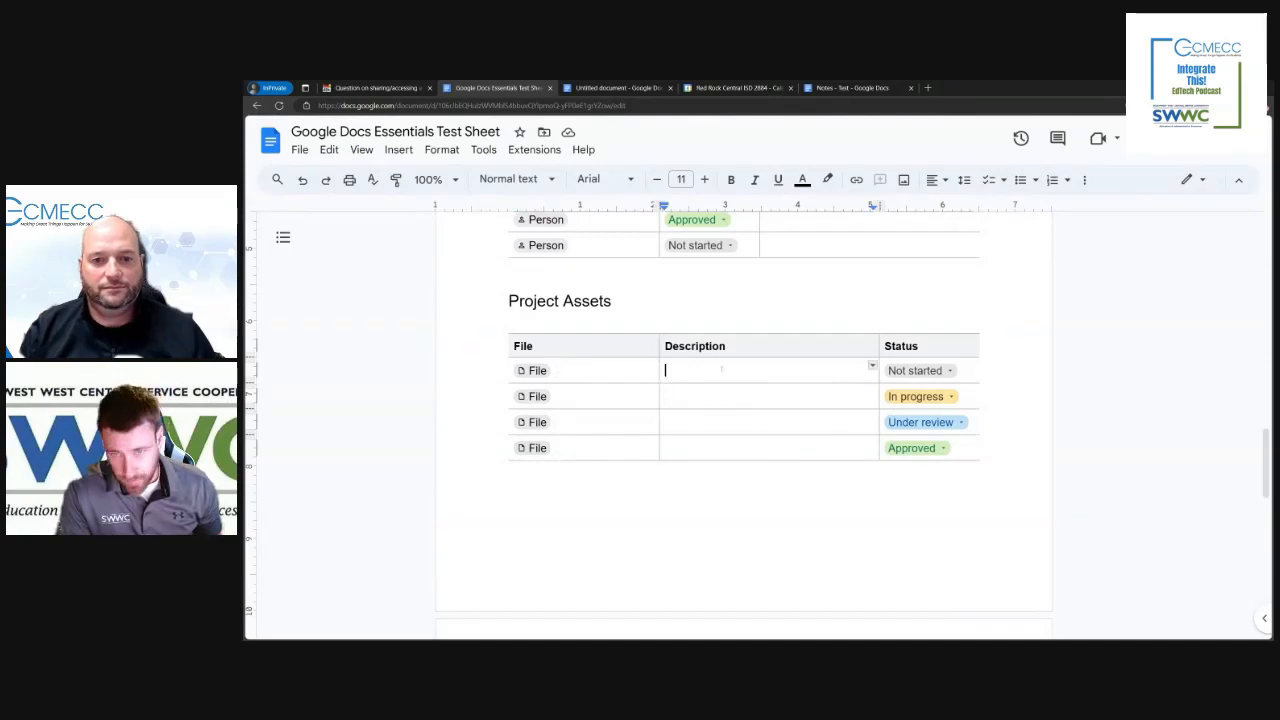
click(915, 370)
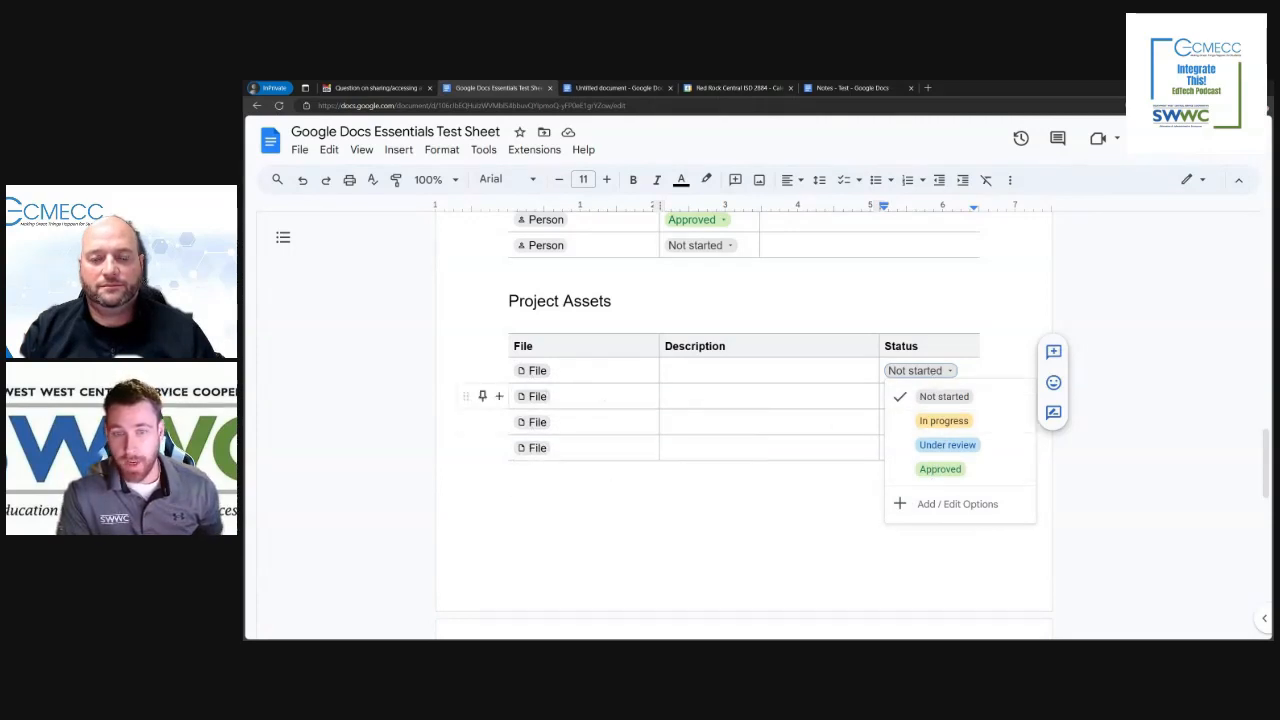
mouse_move(530, 398)
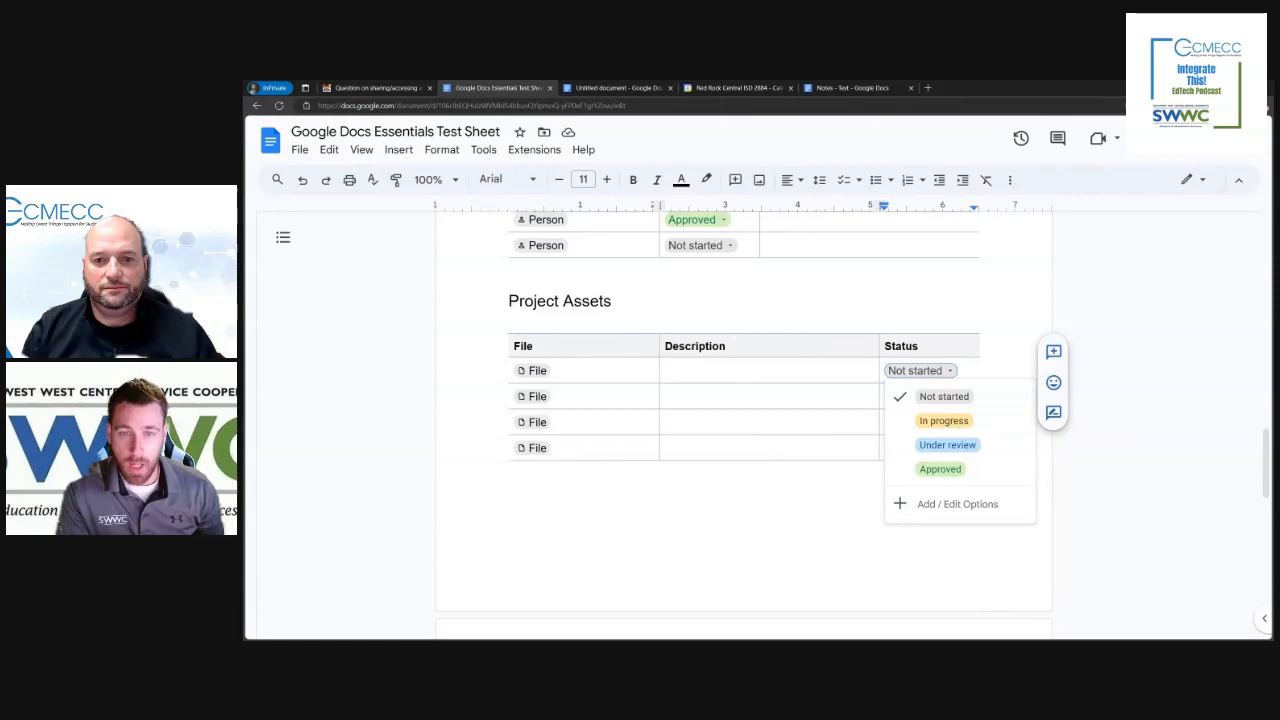
click(625, 480)
- Insert the launch content tracker building block under the Launch Content Tracker heading
scroll(624, 479, down, 4)
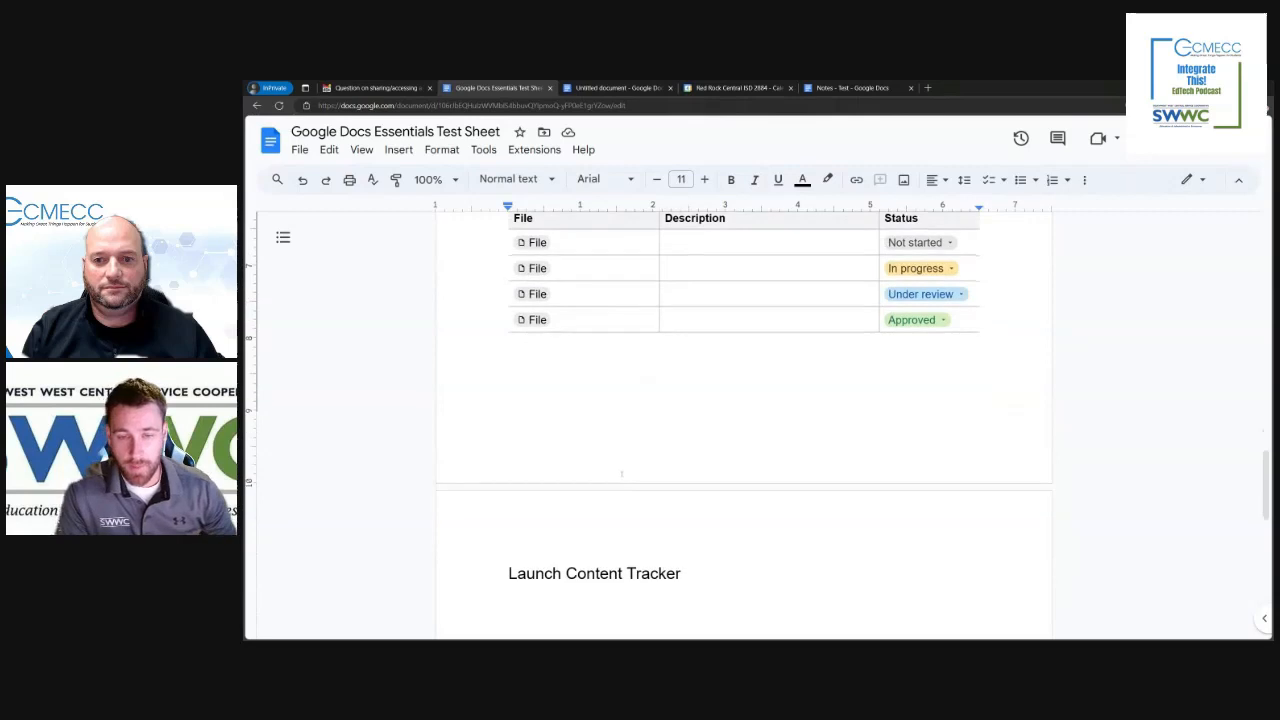
click(565, 438)
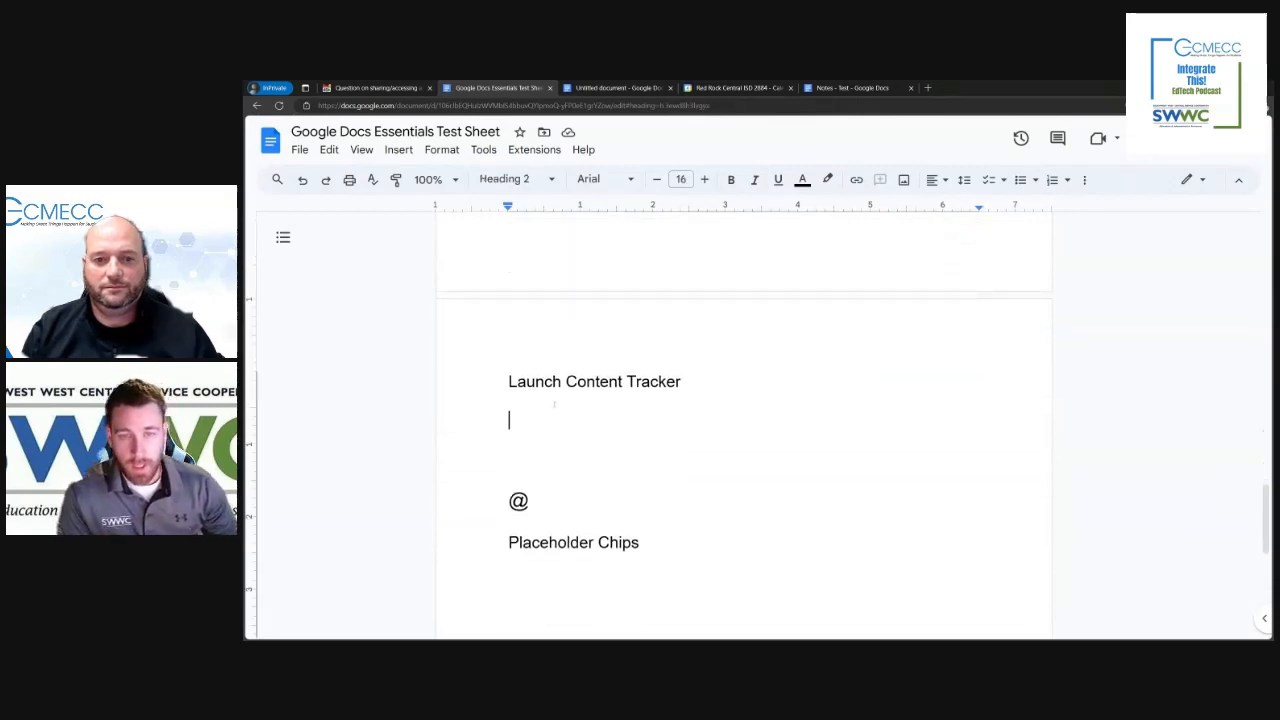
key(Up)
click(535, 412)
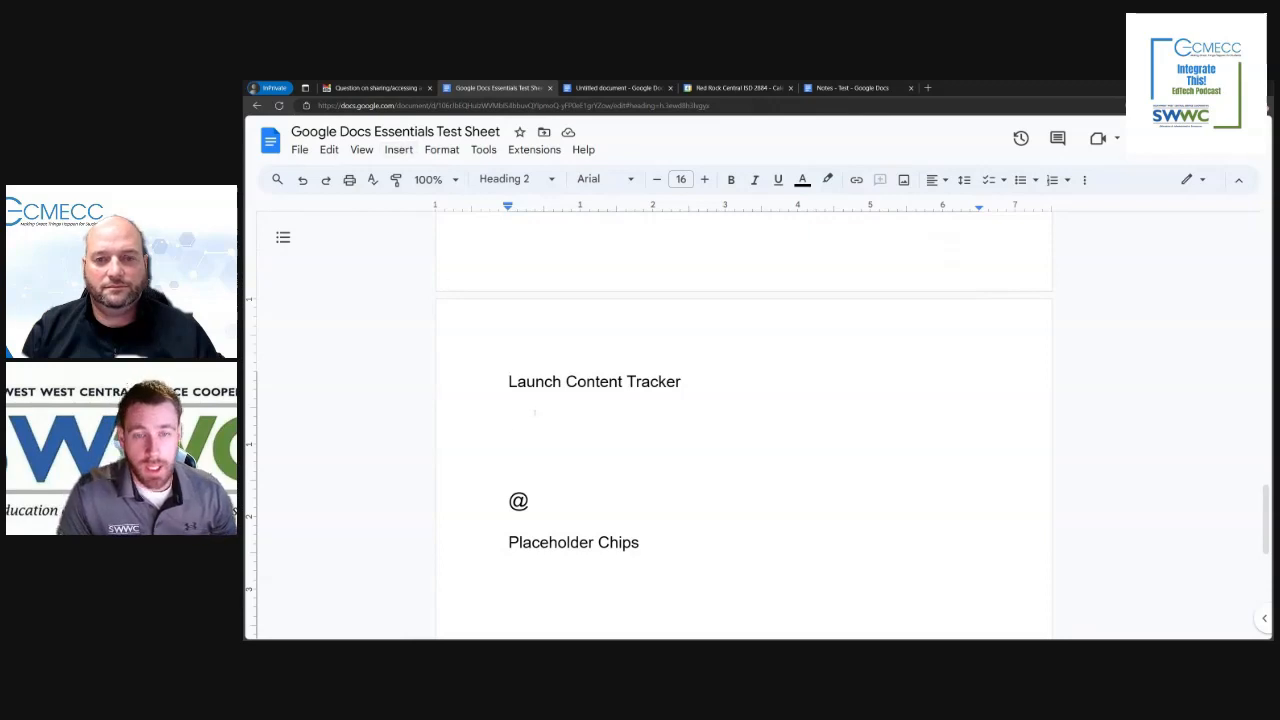
click(398, 149)
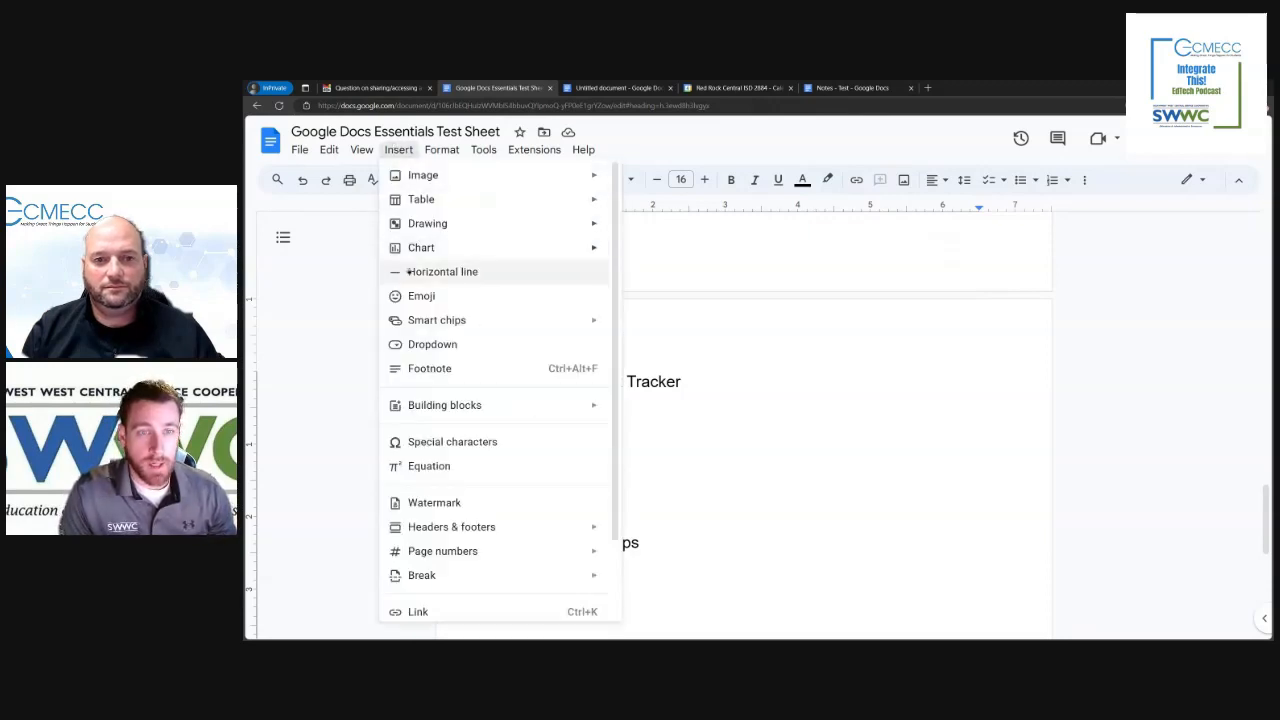
mouse_move(445, 408)
click(694, 543)
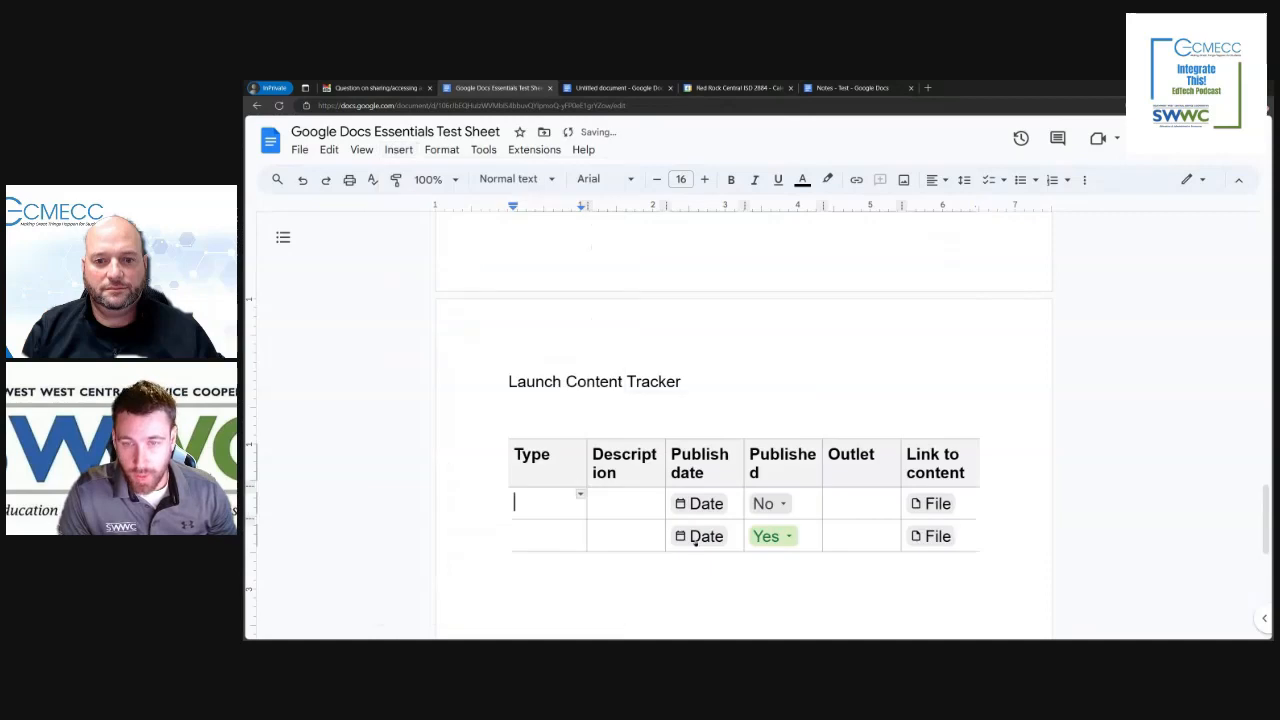
- Remove the blank line above the Launch Content Tracker table and insert a row below its last row
click(590, 420)
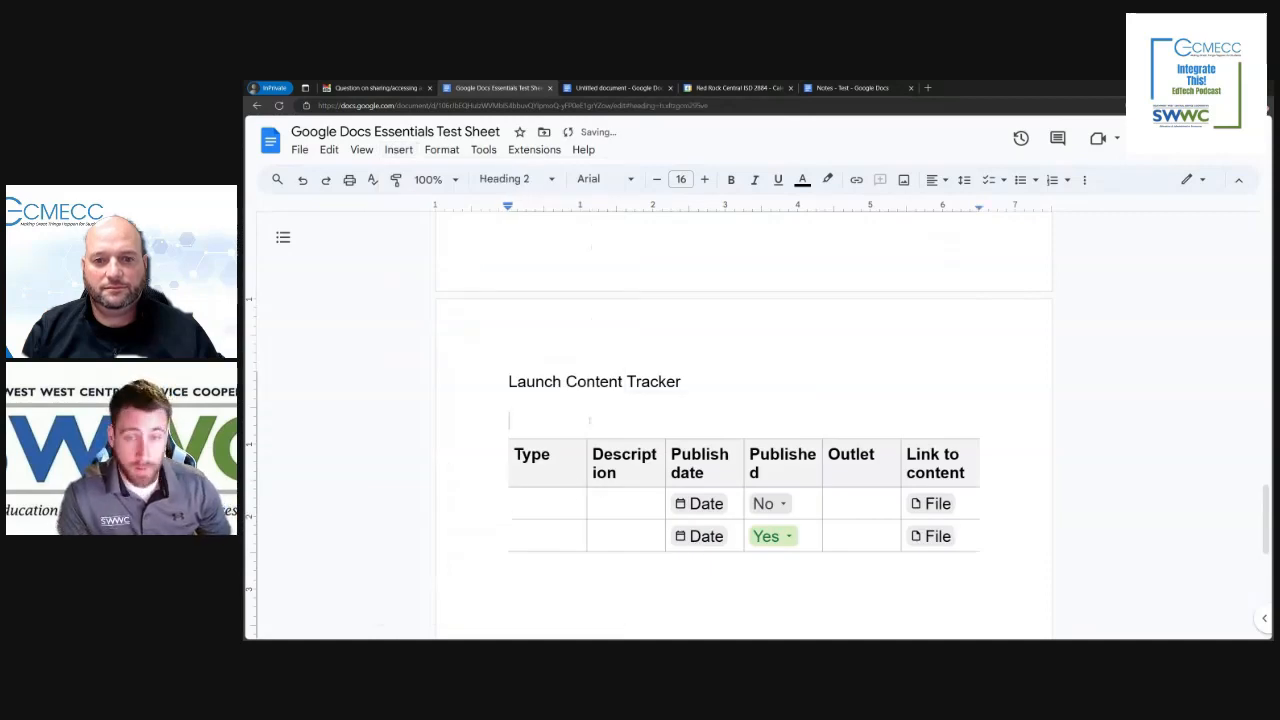
key(BackSpace)
key(Down)
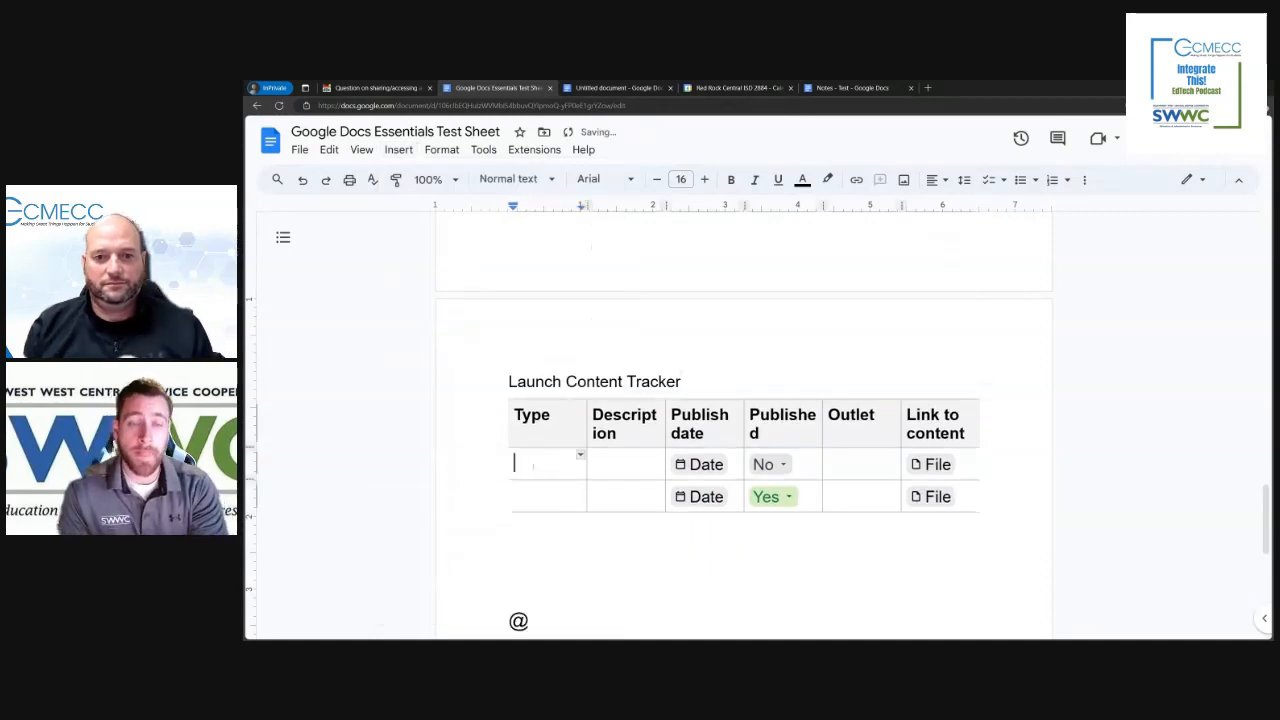
right_click(561, 496)
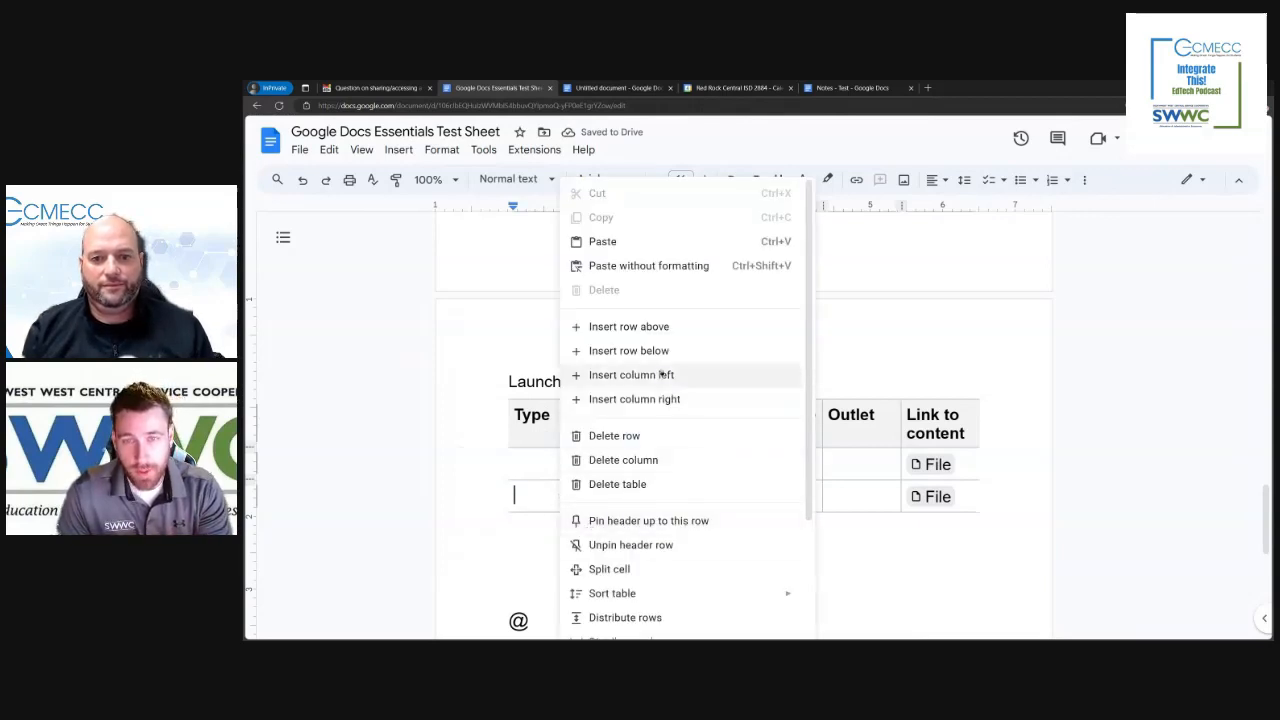
click(628, 350)
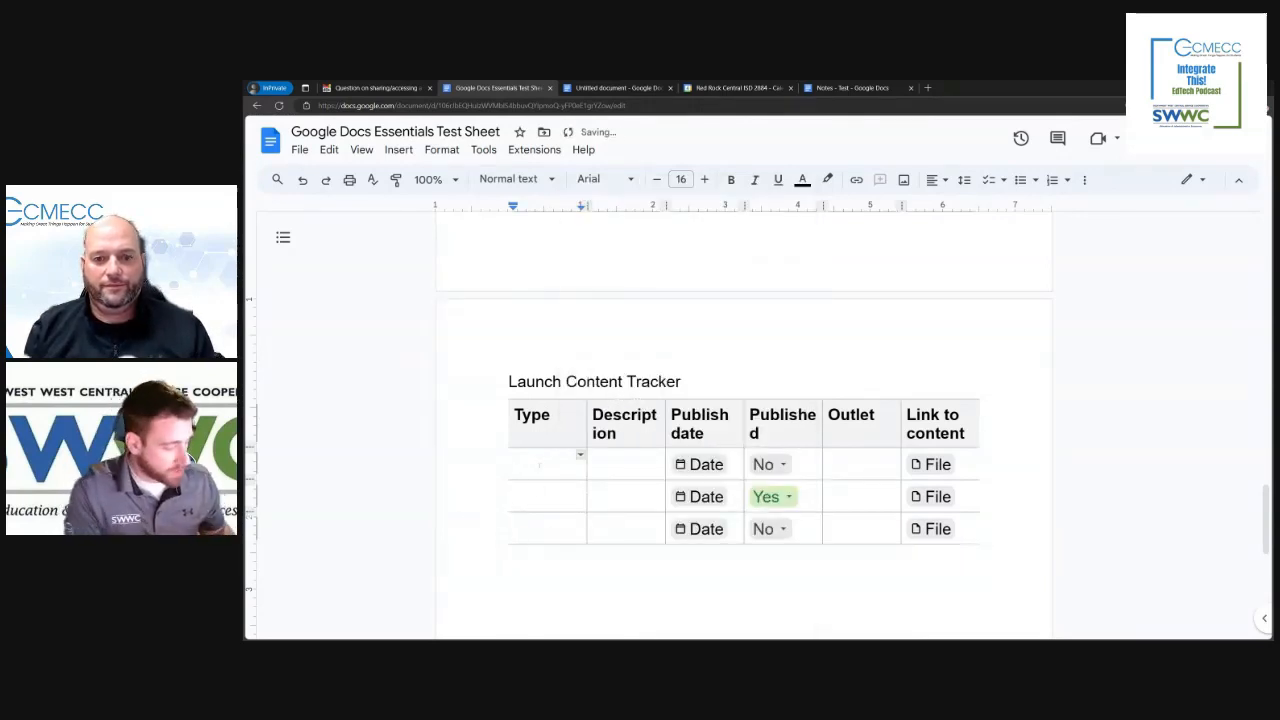
- Fill the first Launch Content Tracker row with the type "YouTube Short" and the description "Magic School"
text(You Shor)
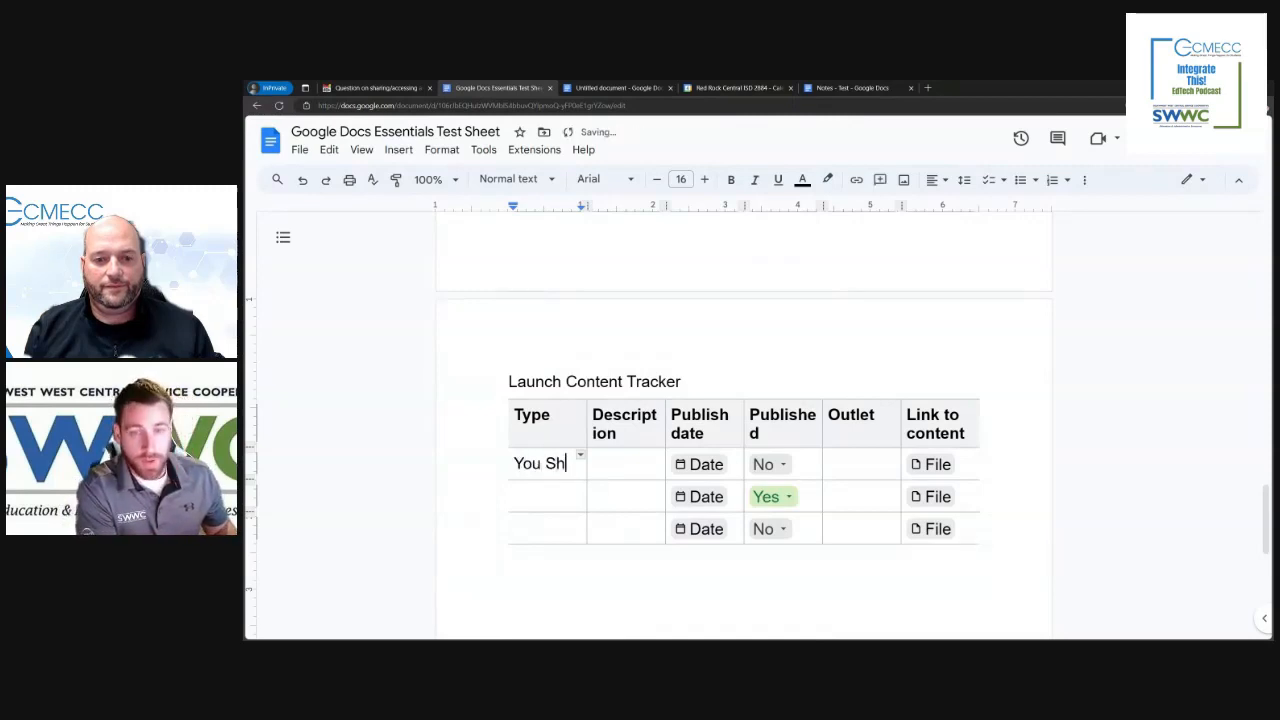
key(BackSpace)
key(BackSpace)
key(BackSpace)
key(BackSpace)
key(BackSpace)
text(Tube )
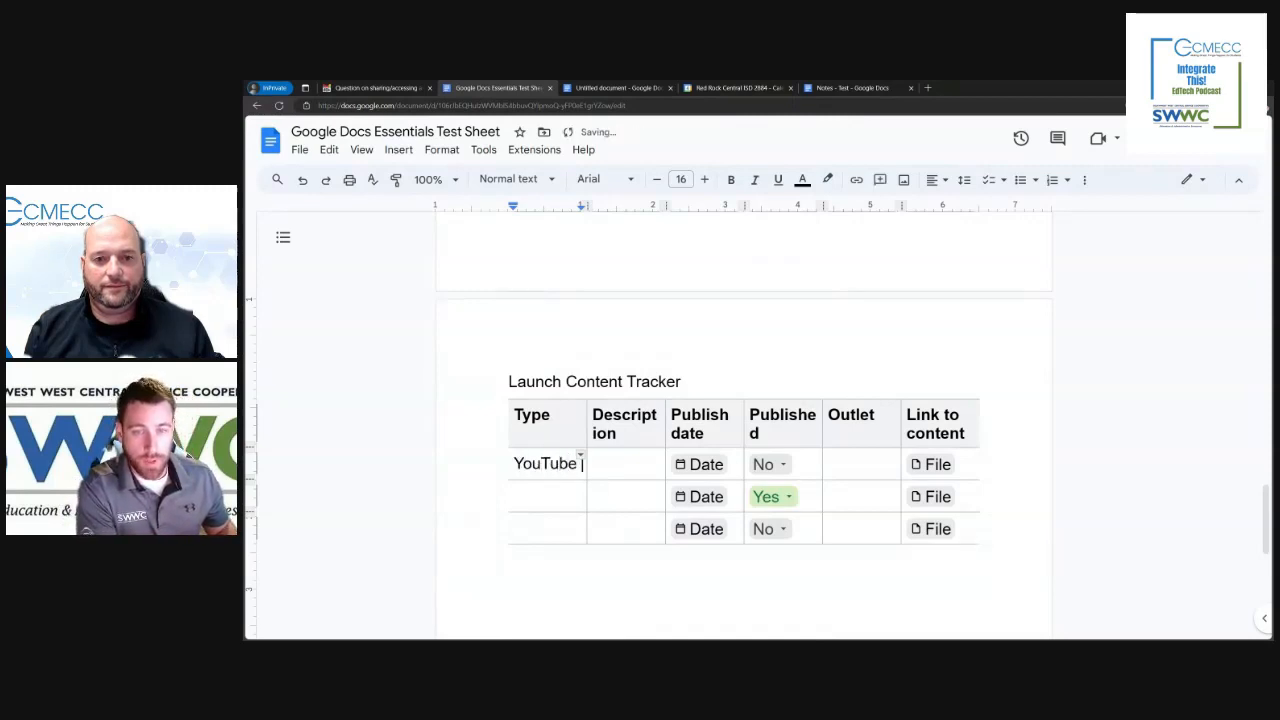
text(Short)
click(607, 467)
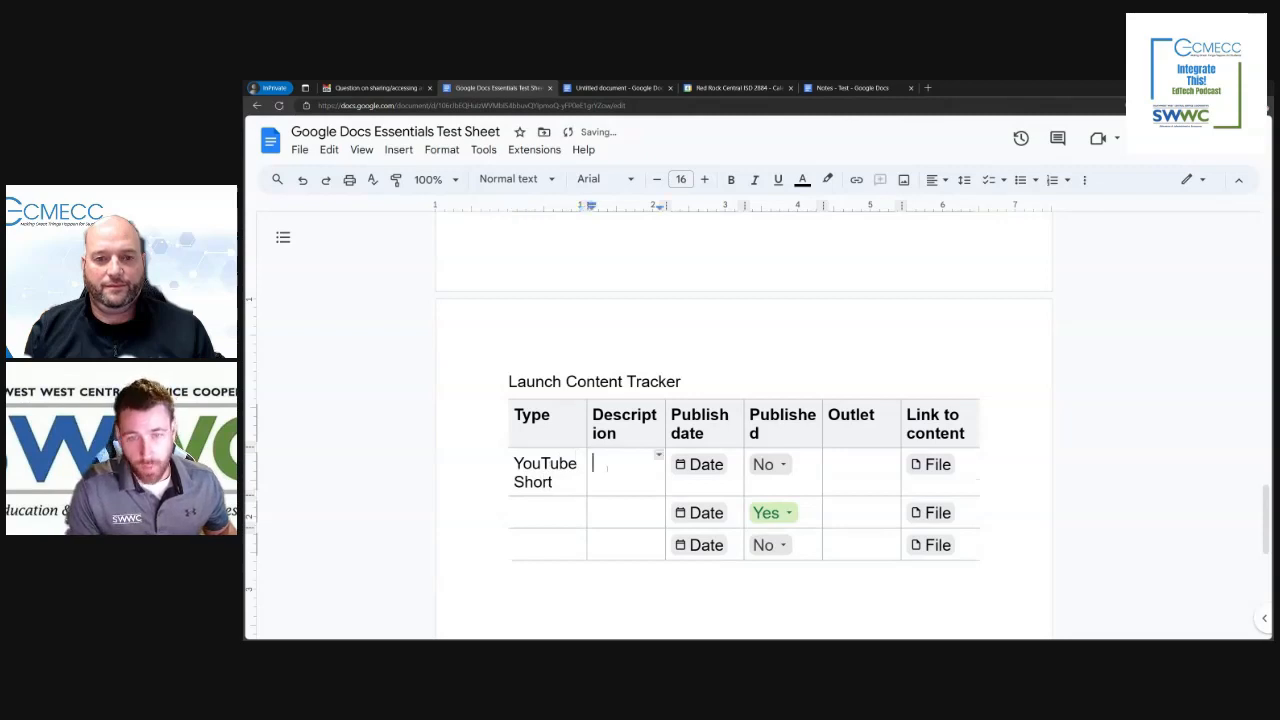
text(M)
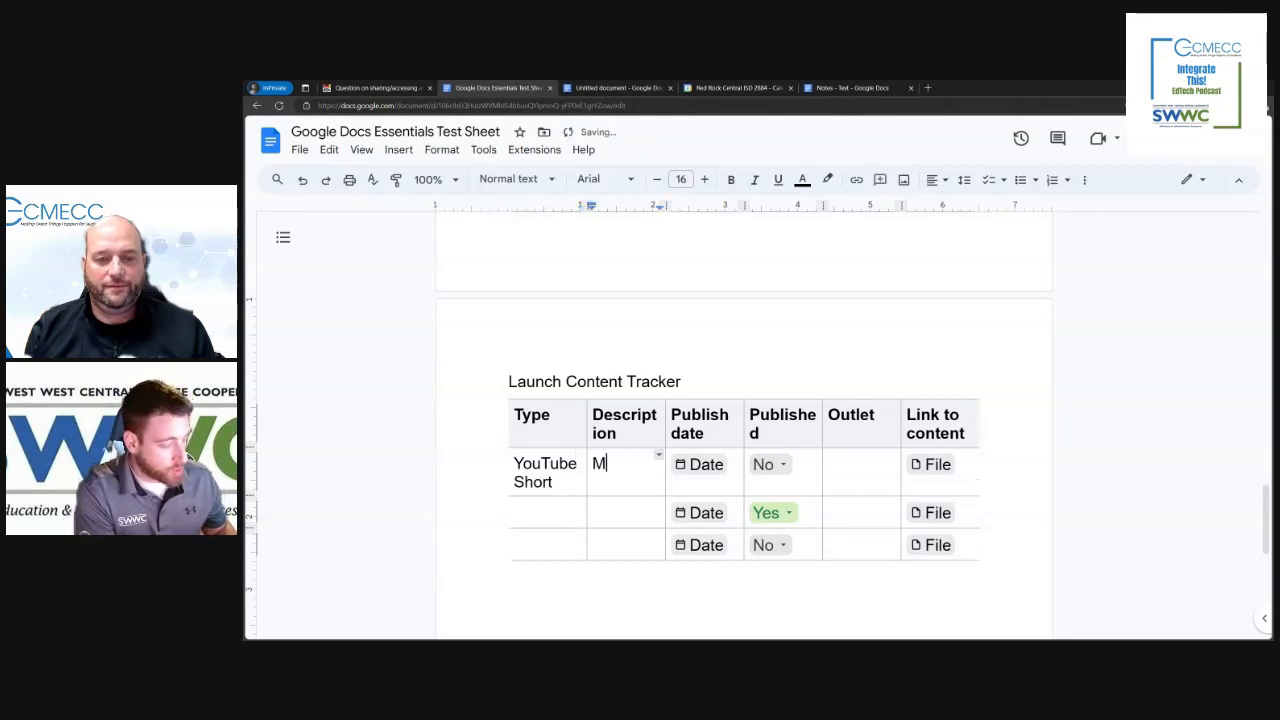
text(agic School)
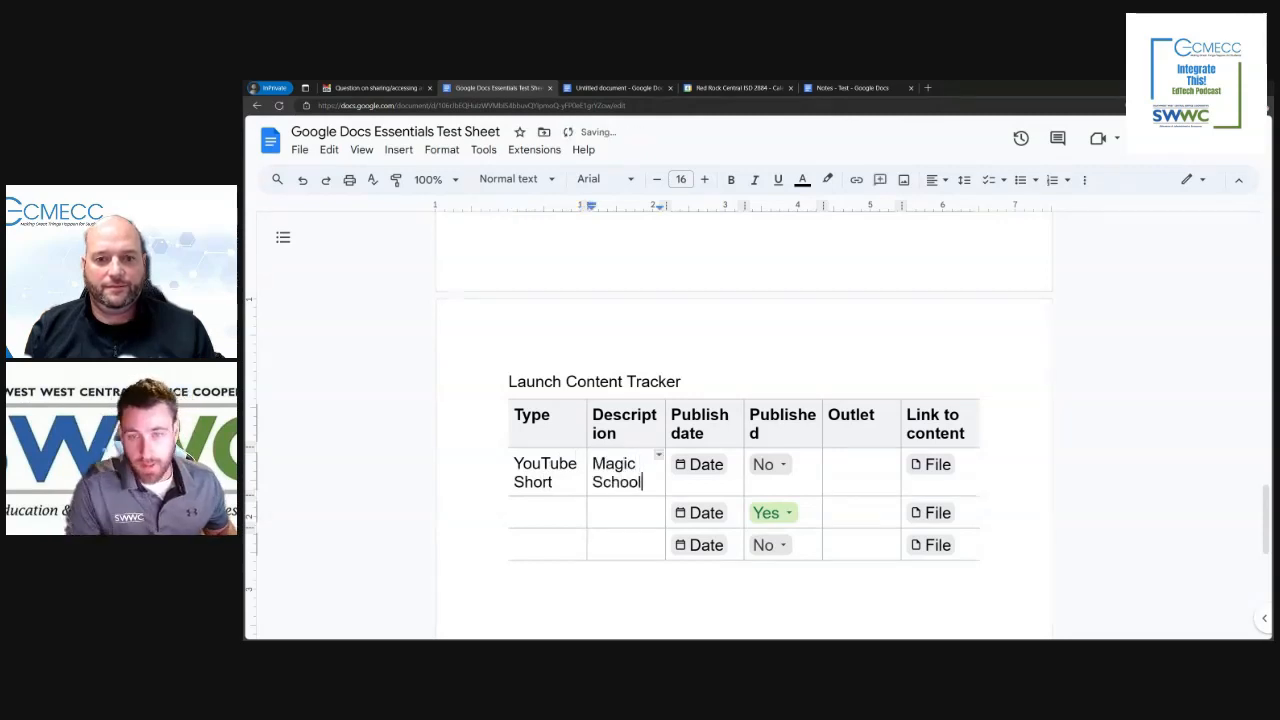
- Set the YouTube Short row's publish date to January 2, 2024 and its Published status to Yes
click(700, 464)
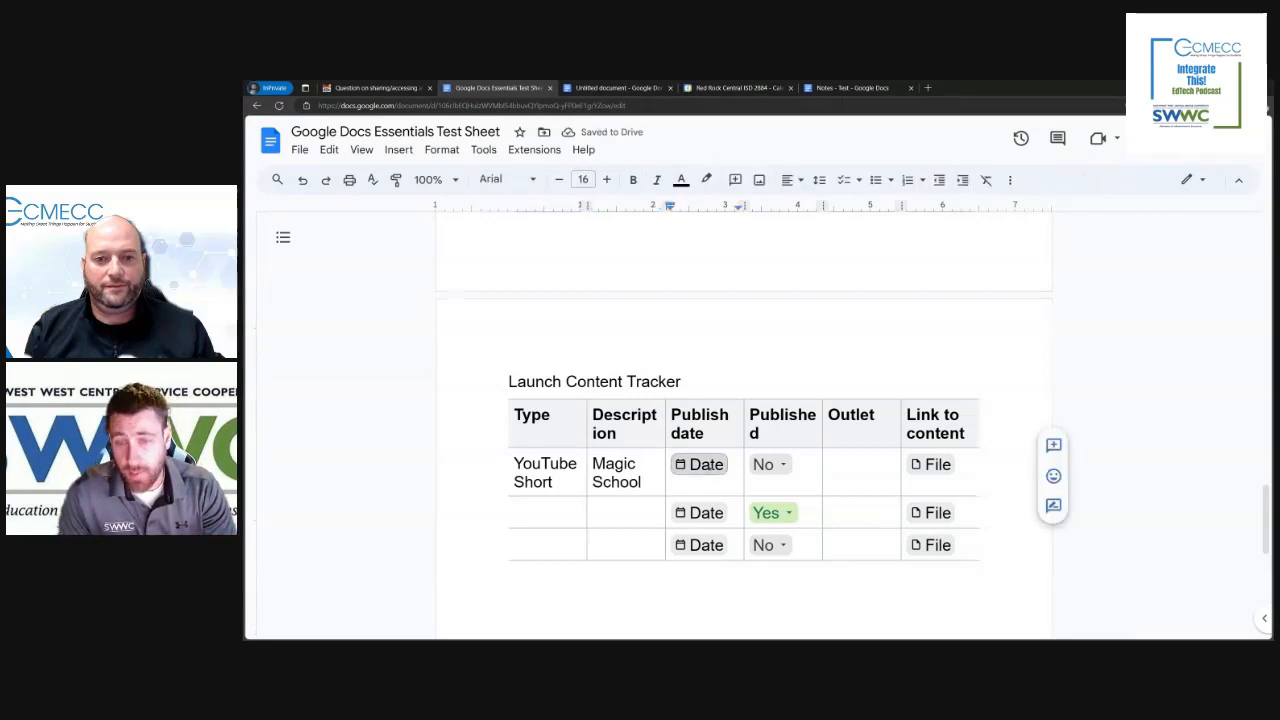
click(700, 372)
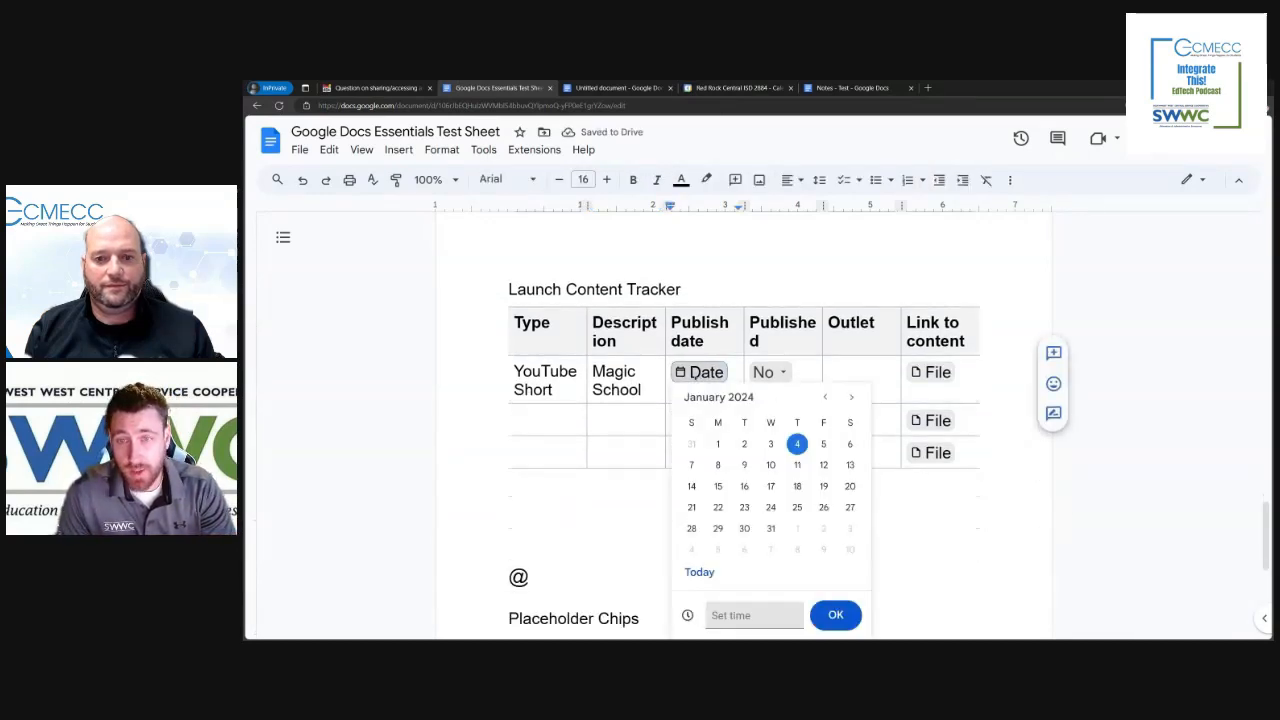
click(744, 444)
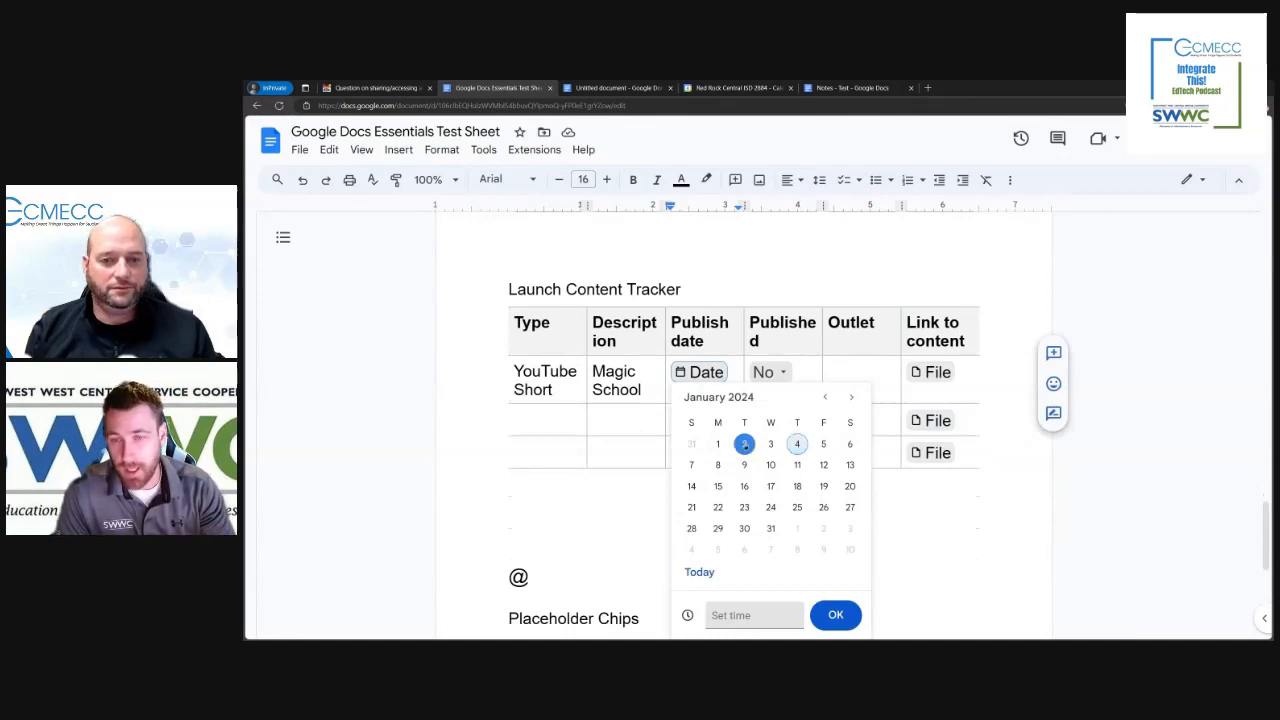
click(836, 615)
click(772, 372)
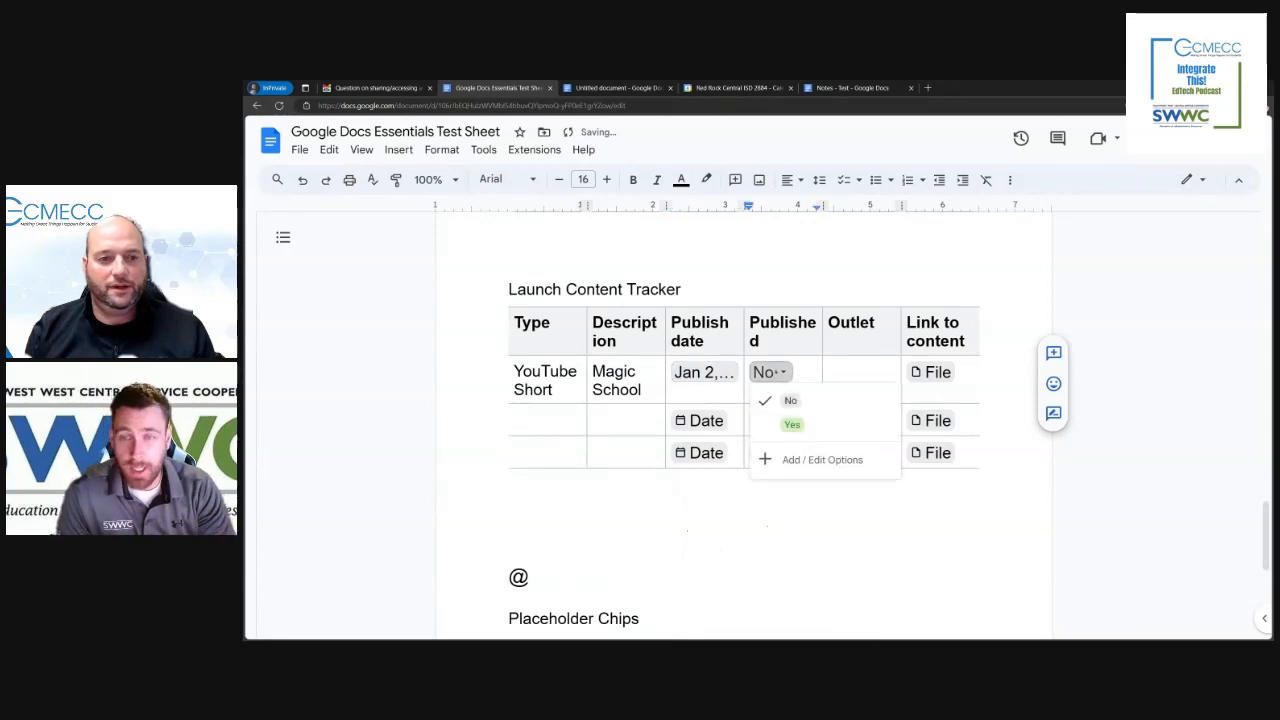
click(770, 428)
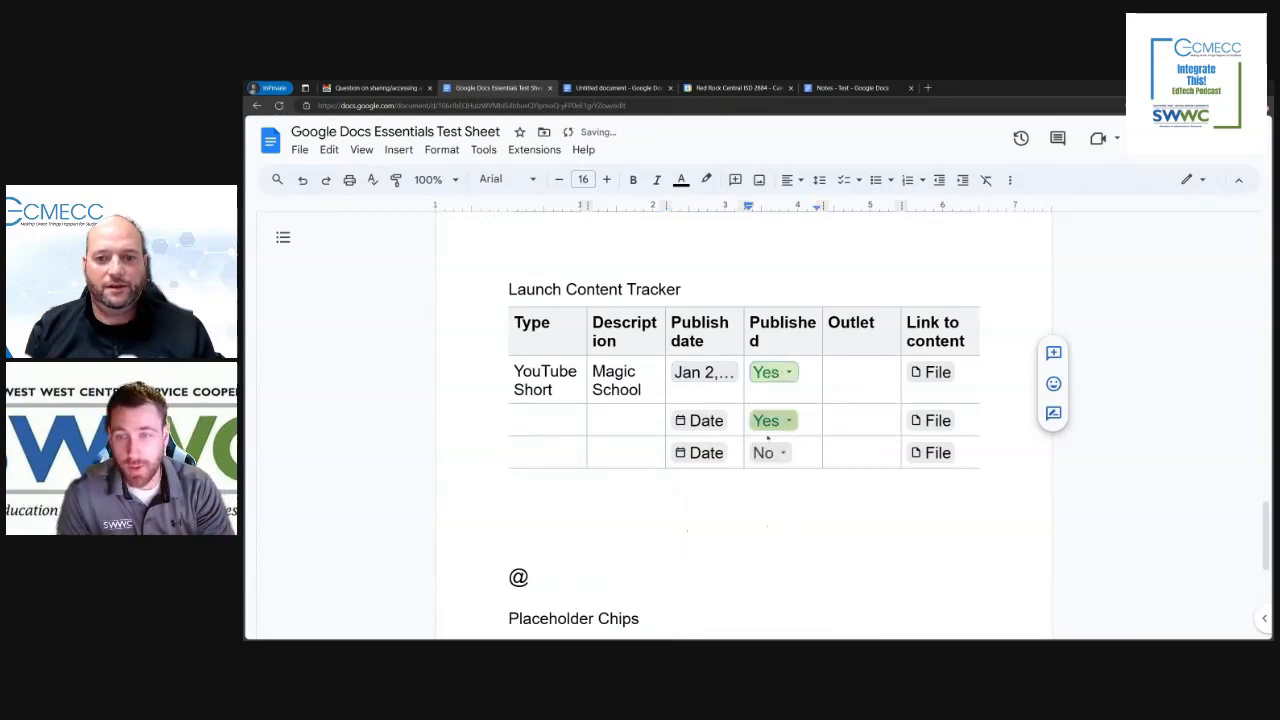
- Add an "On Hold" option to the YouTube Short row's Published dropdown for just this instance, and select it
click(769, 374)
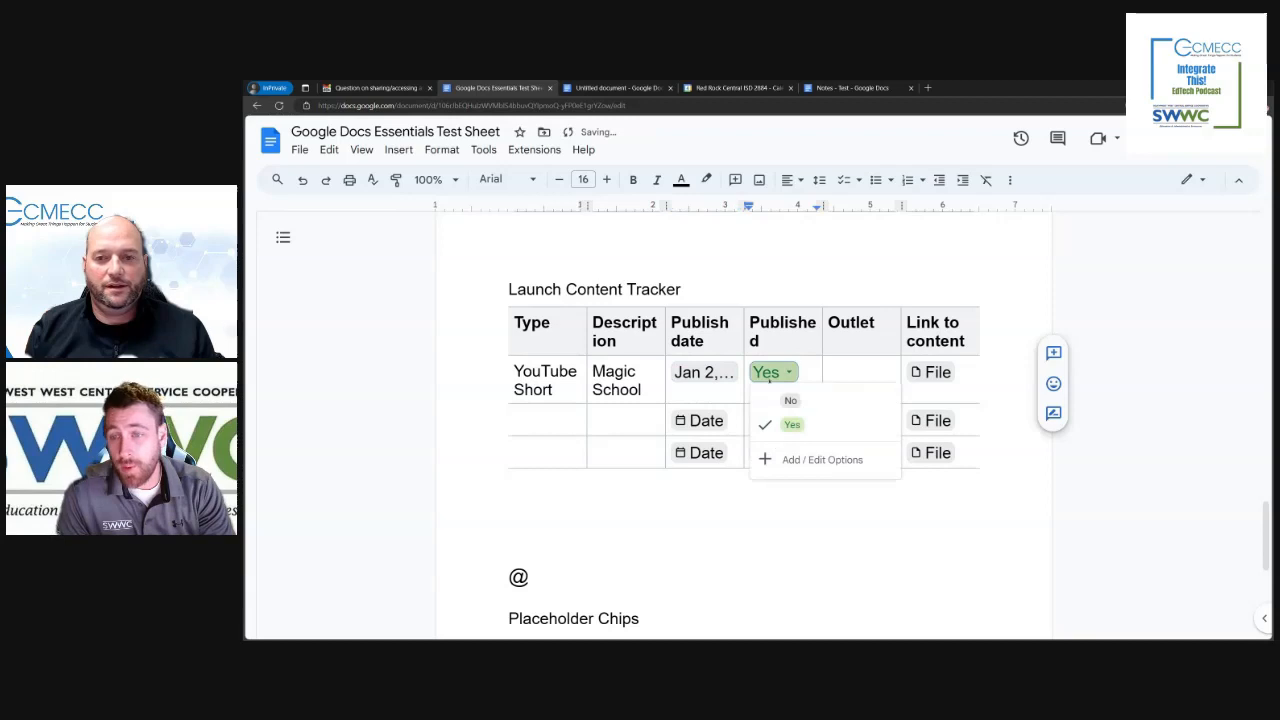
click(790, 460)
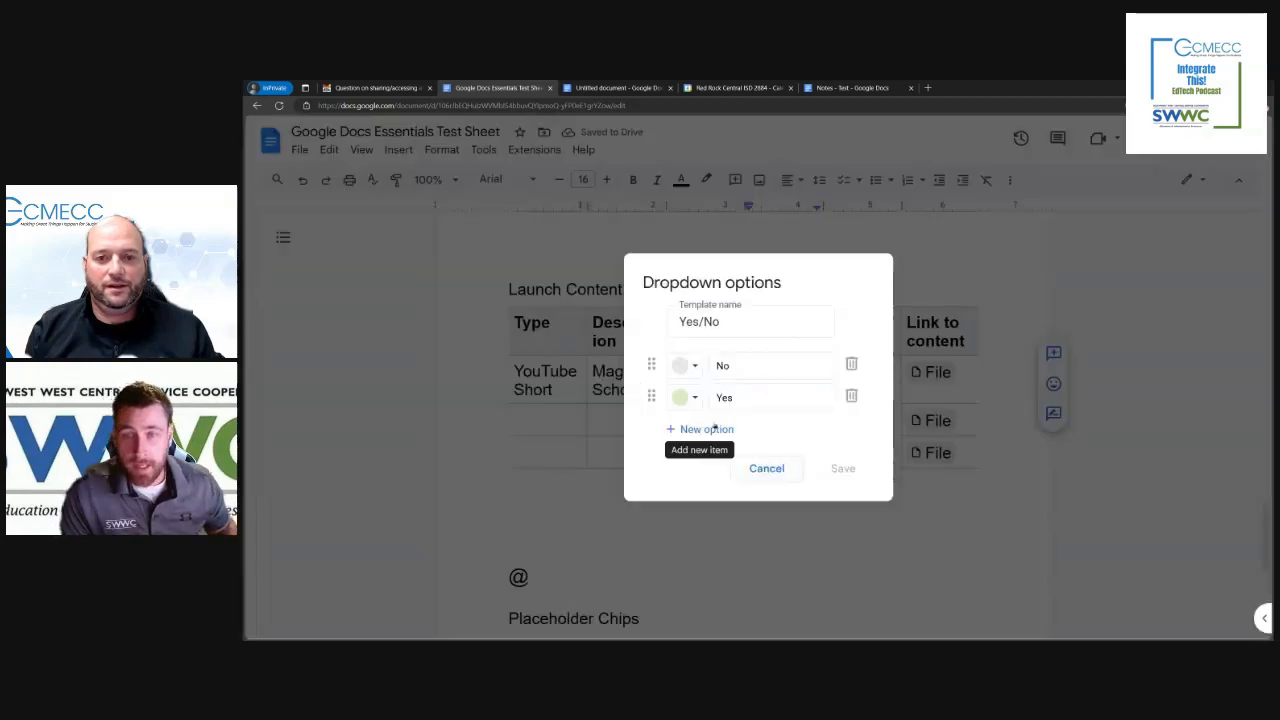
click(714, 428)
text(On Hold)
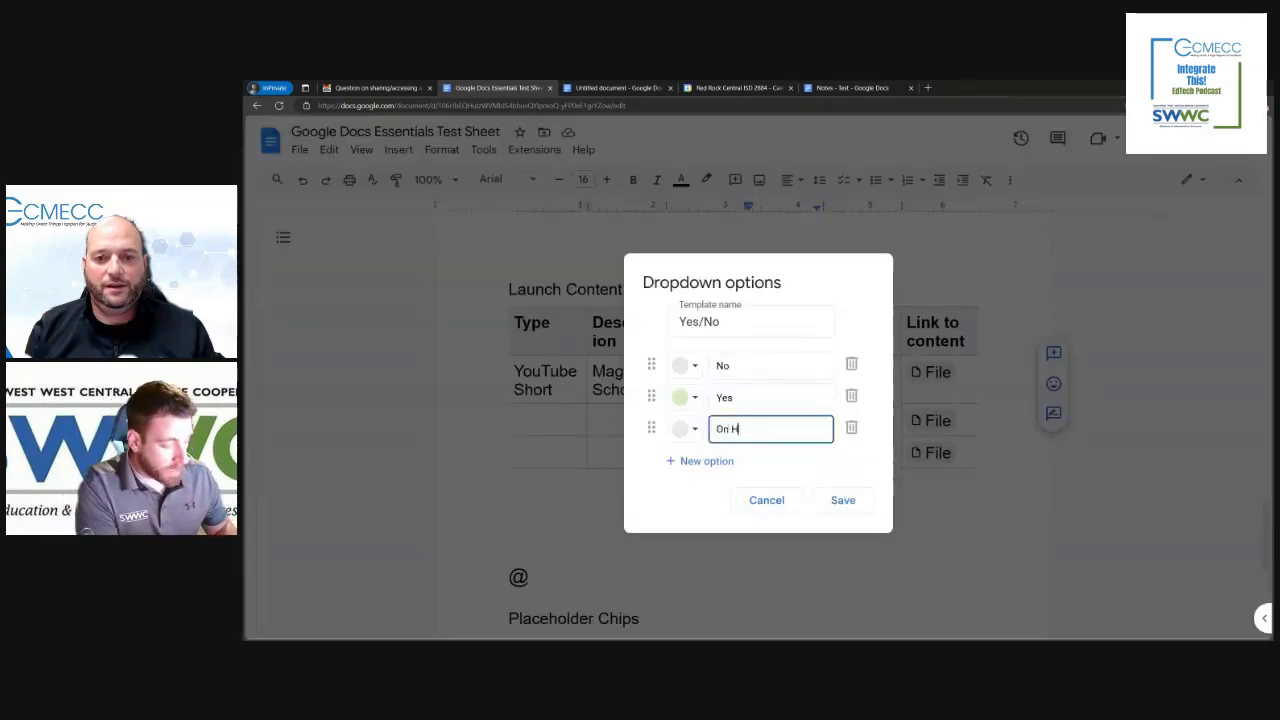
click(838, 505)
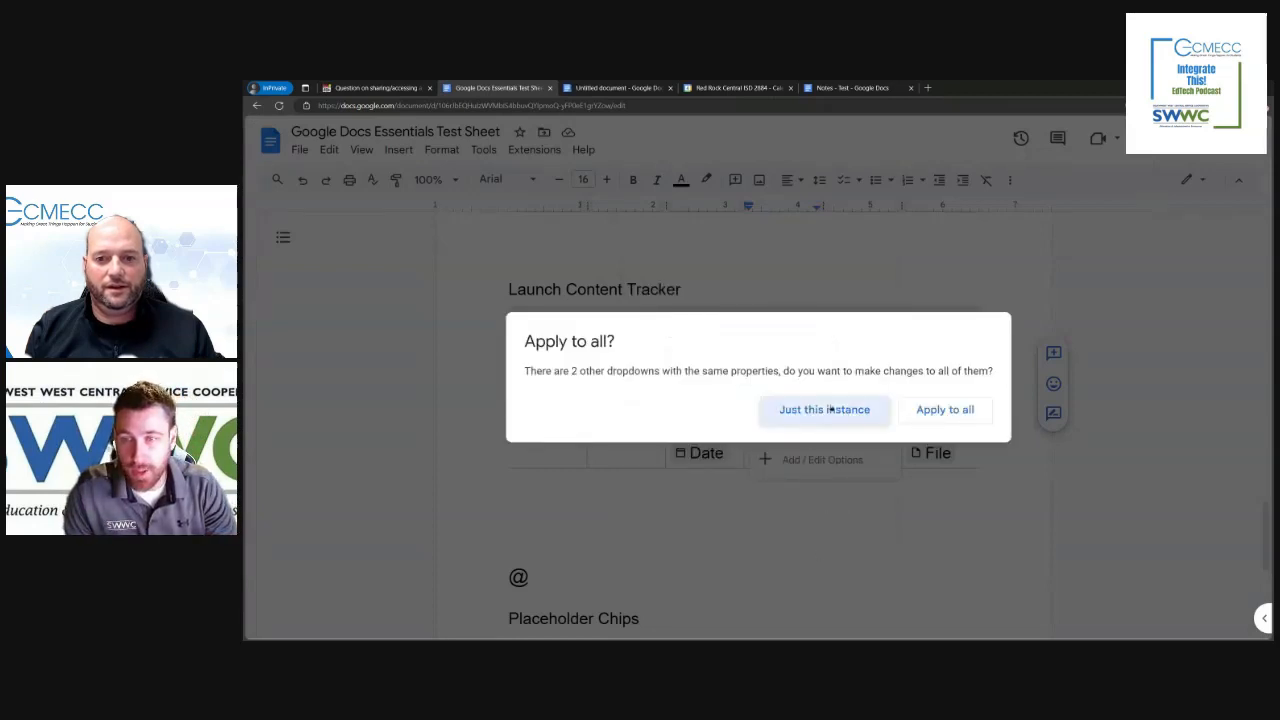
click(831, 409)
click(776, 372)
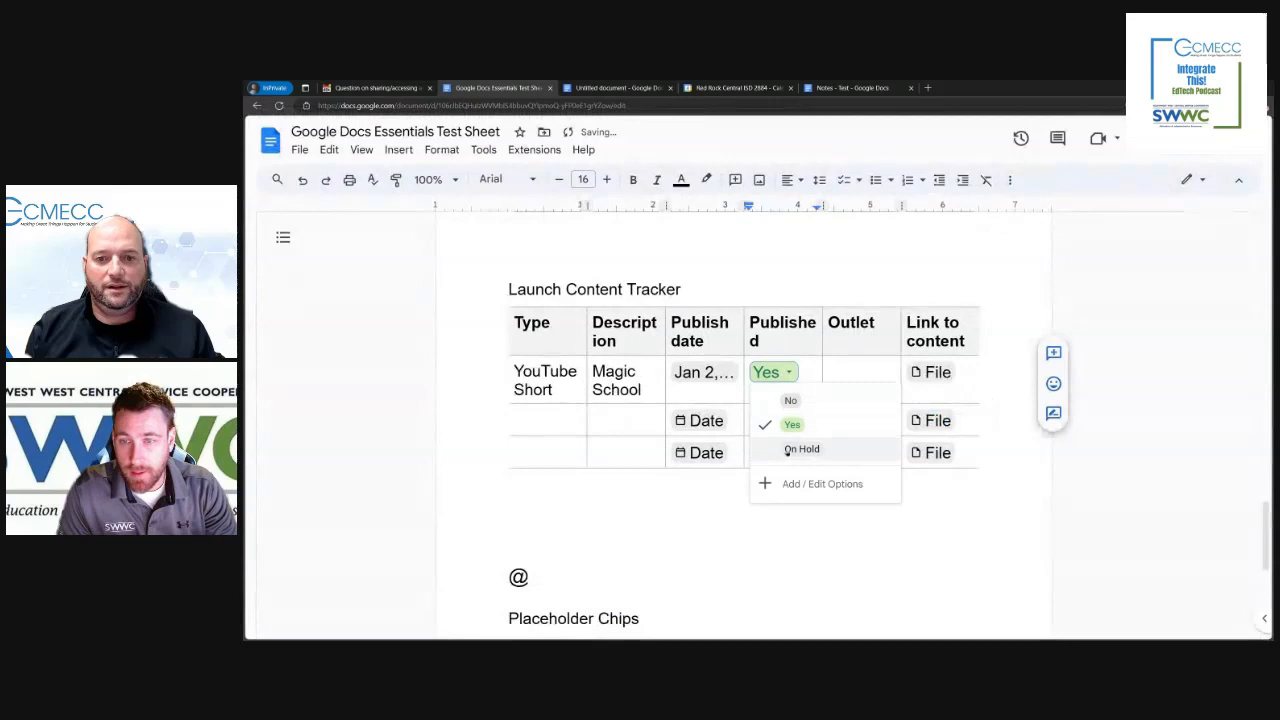
click(801, 448)
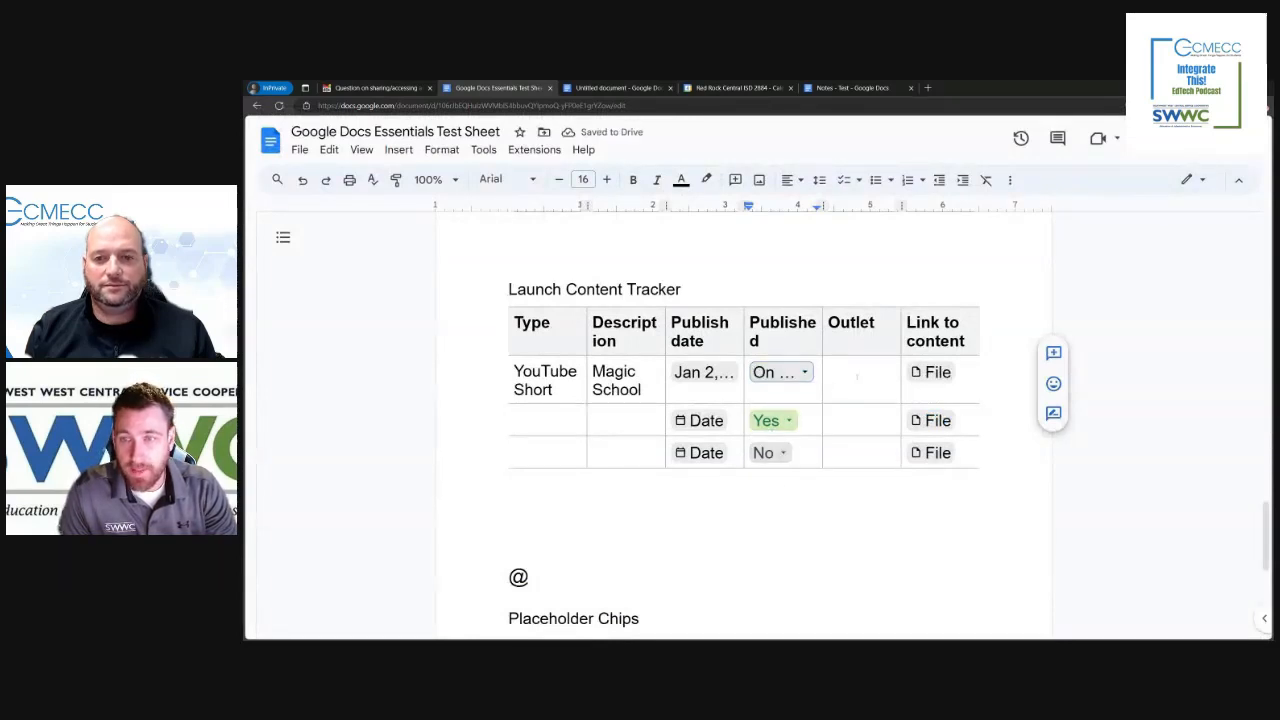
- Enter "Youtube/Twitter" as the YouTube Short row's outlet and link the file "Notes - Test" as its content
click(855, 372)
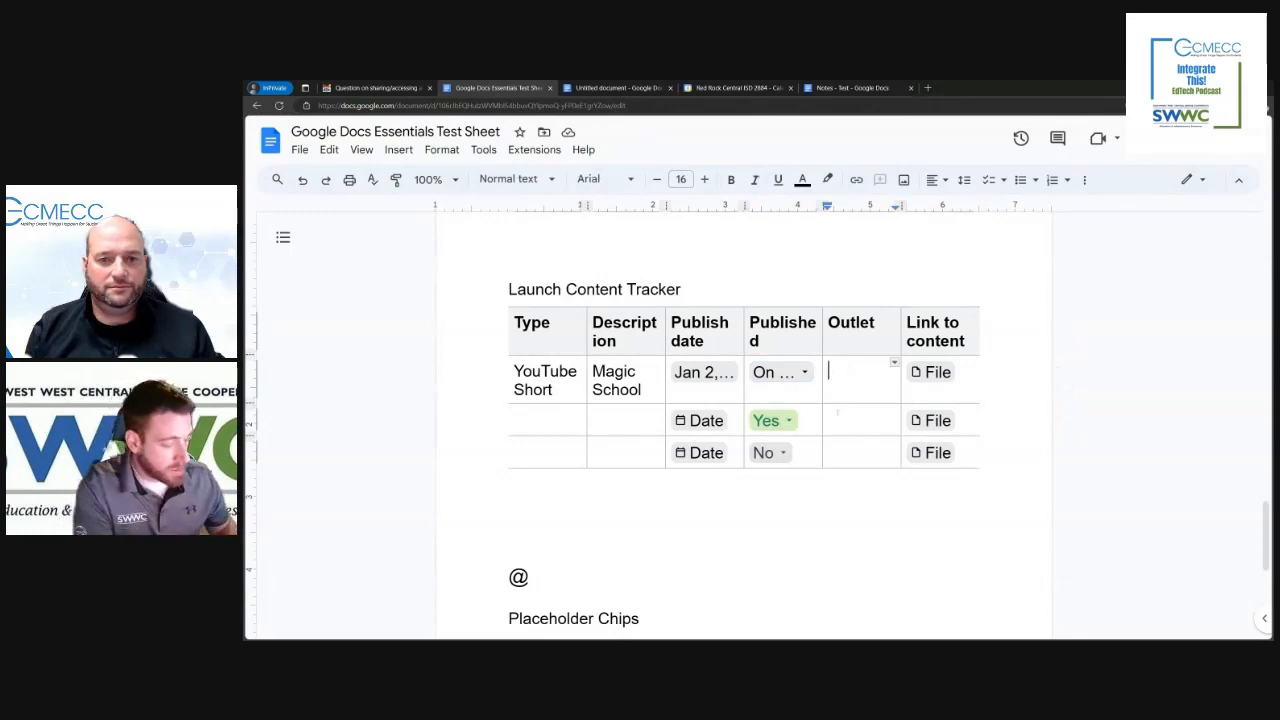
text(Youtub)
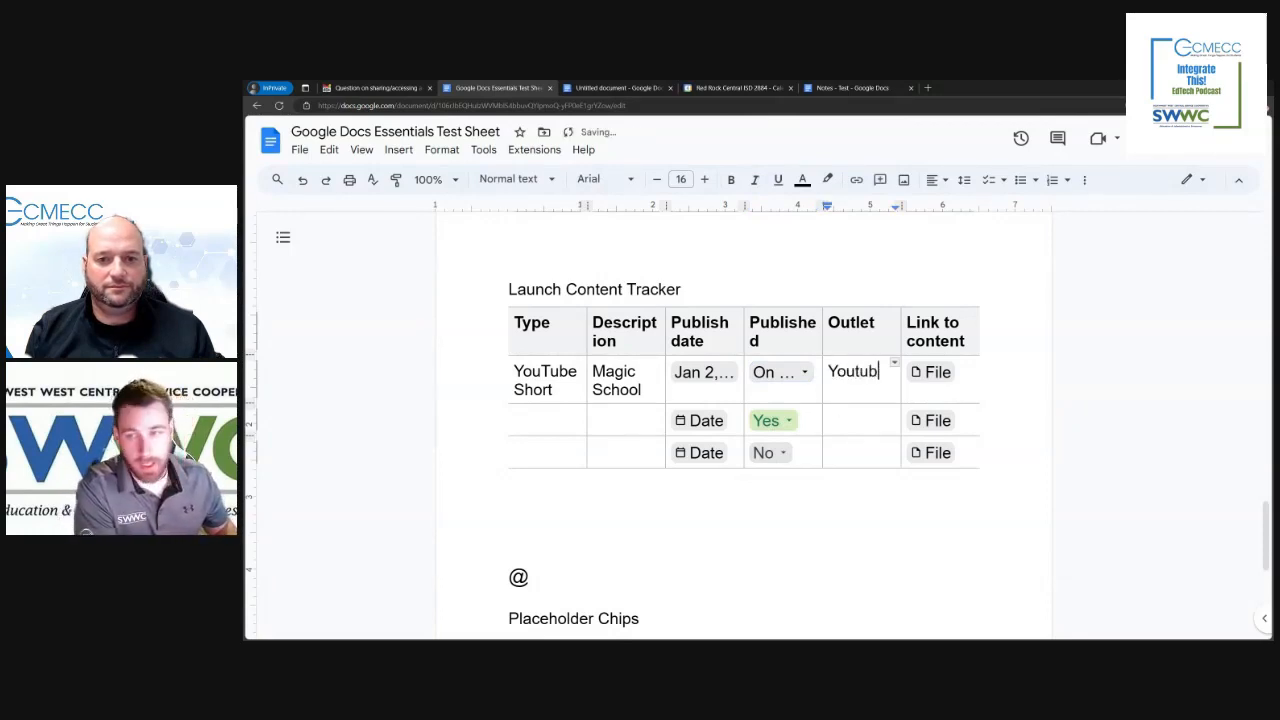
text(e/Twitter)
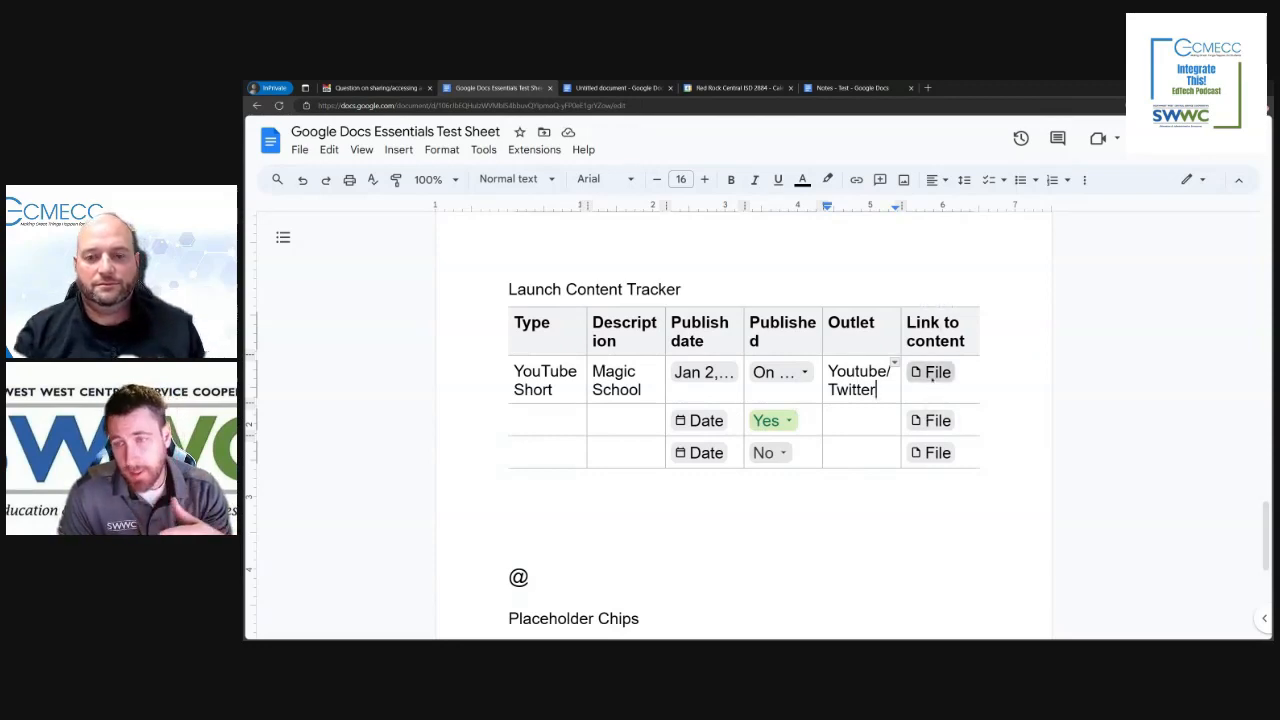
click(932, 373)
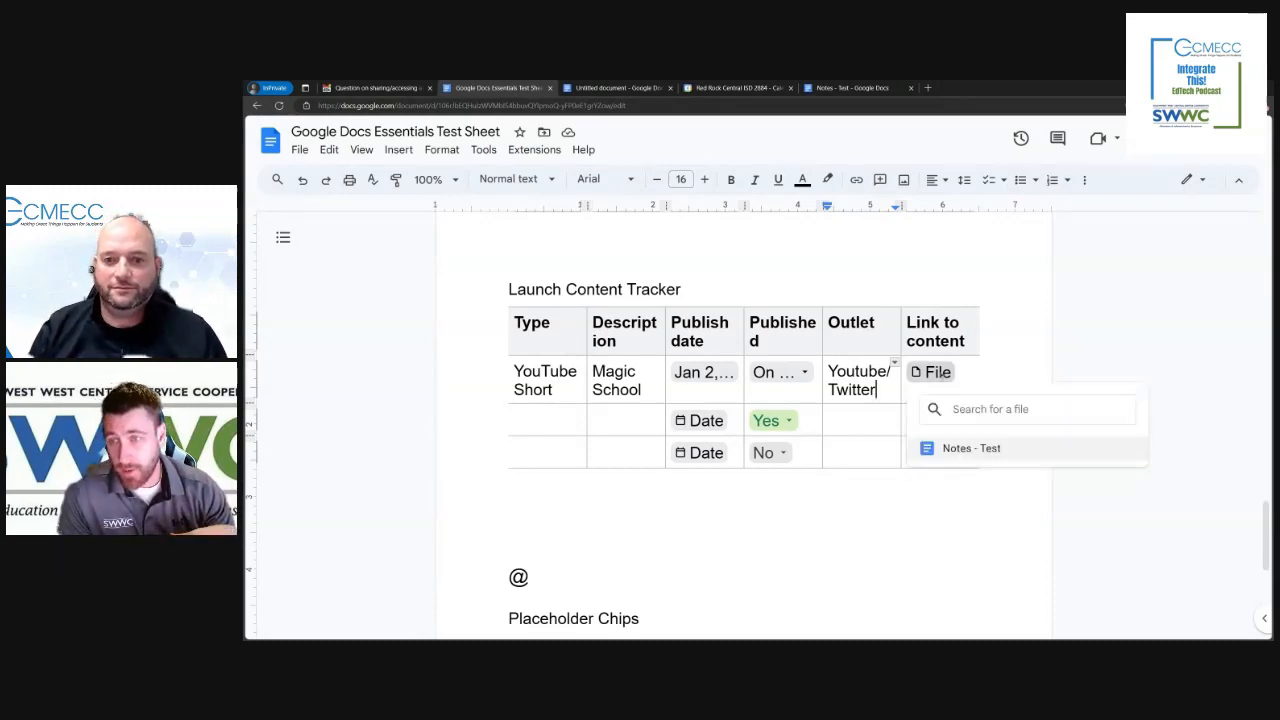
click(945, 449)
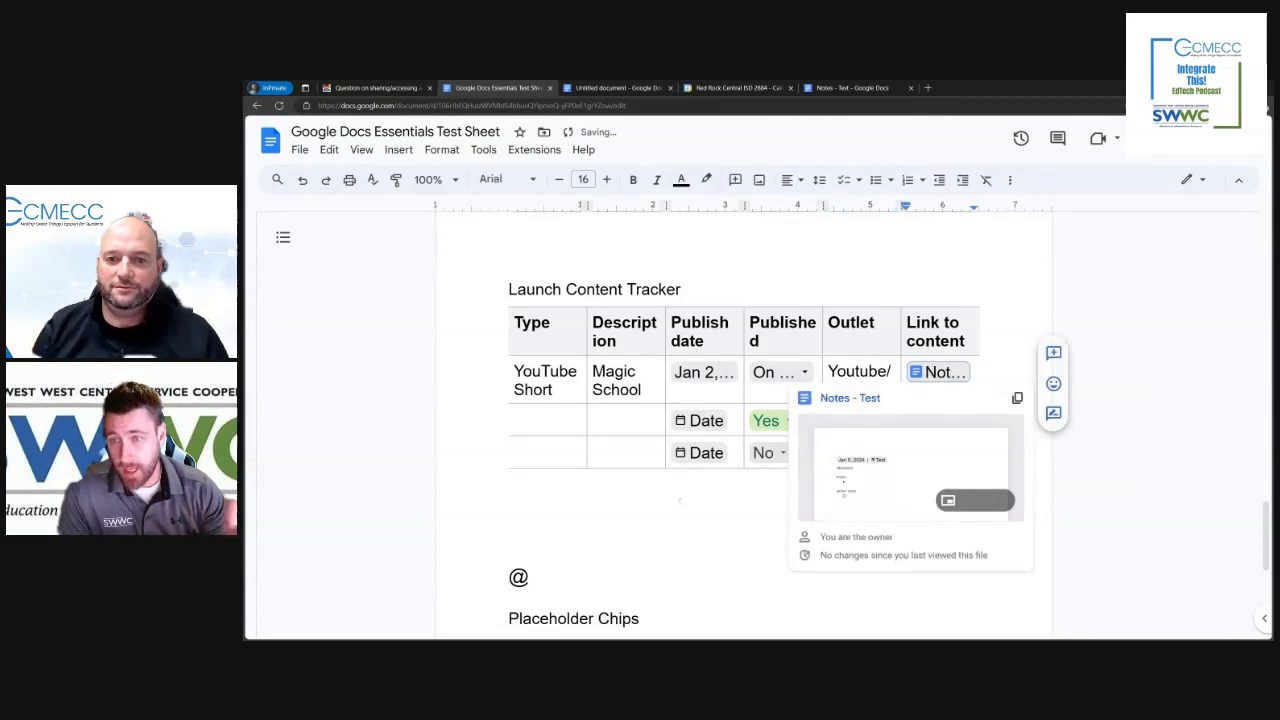
- Remove the extra blank lines between the Launch Content Tracker table and the @ heading
click(1040, 502)
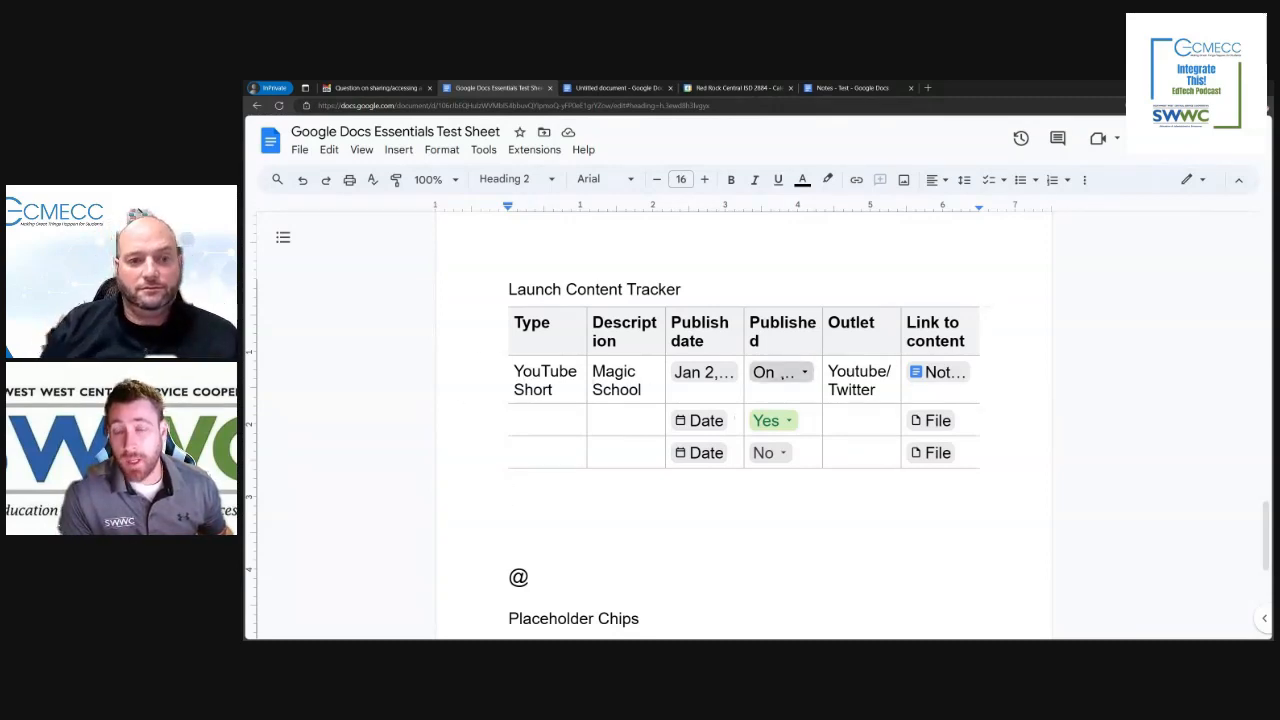
key(BackSpace)
key(BackSpace)
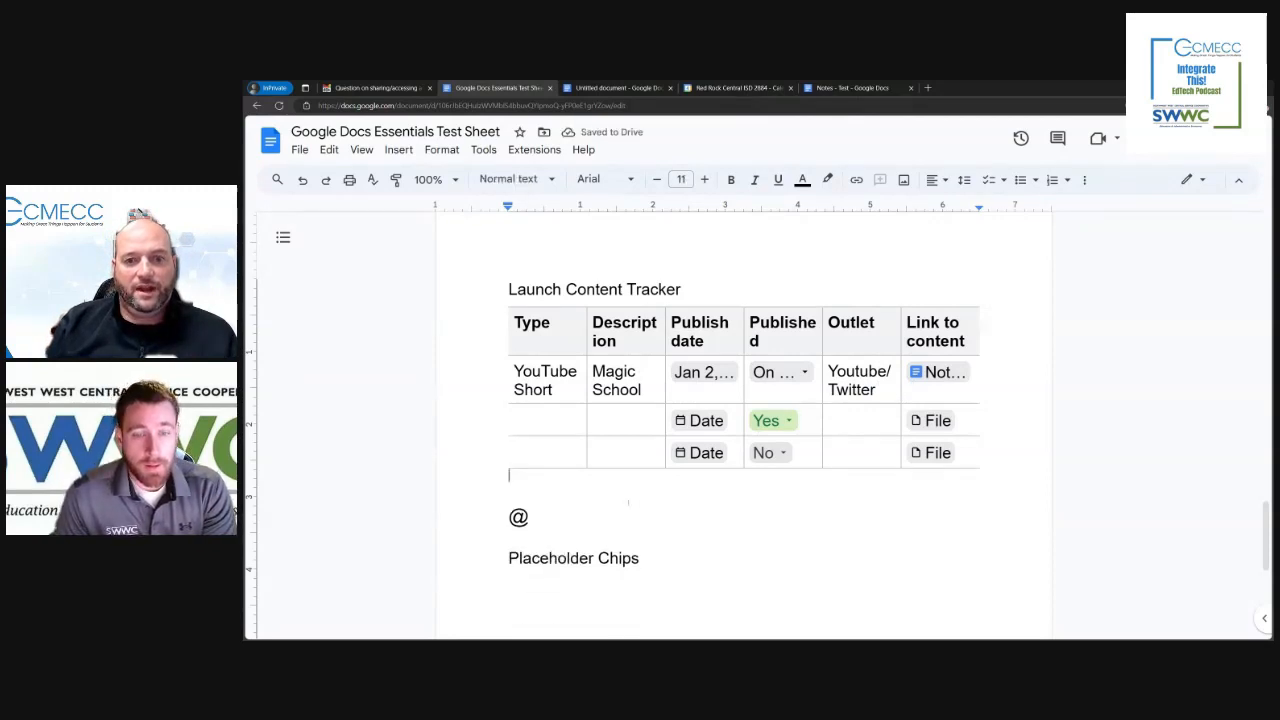
- Examine the Launch Content Tracker's file and date chips and compare the Published options across its rows
scroll(628, 503, down, 2)
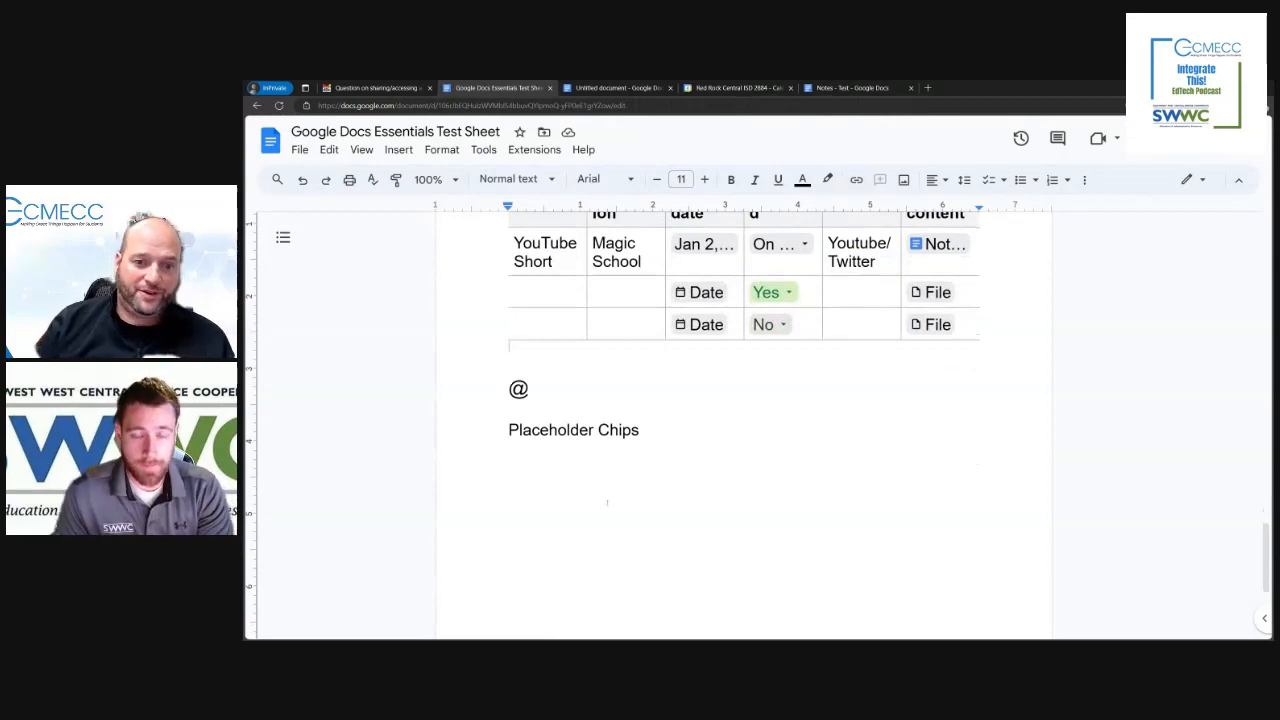
scroll(618, 499, up, 1)
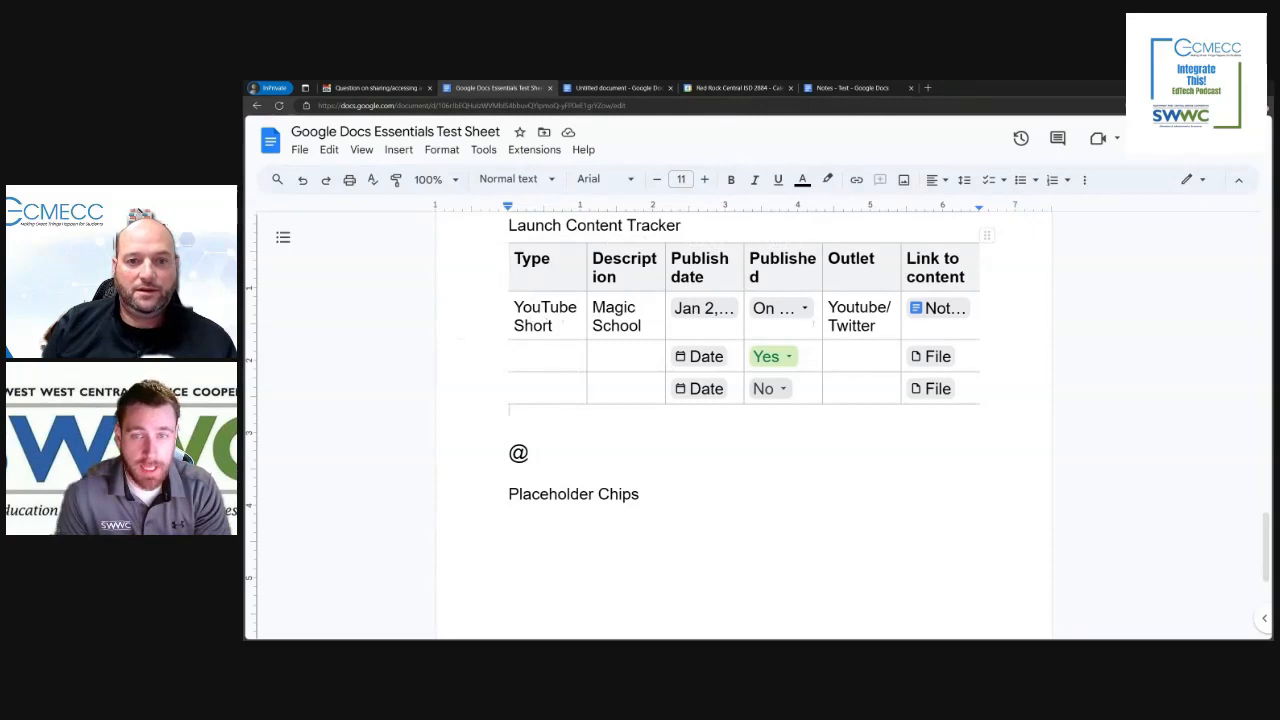
click(930, 388)
key(Escape)
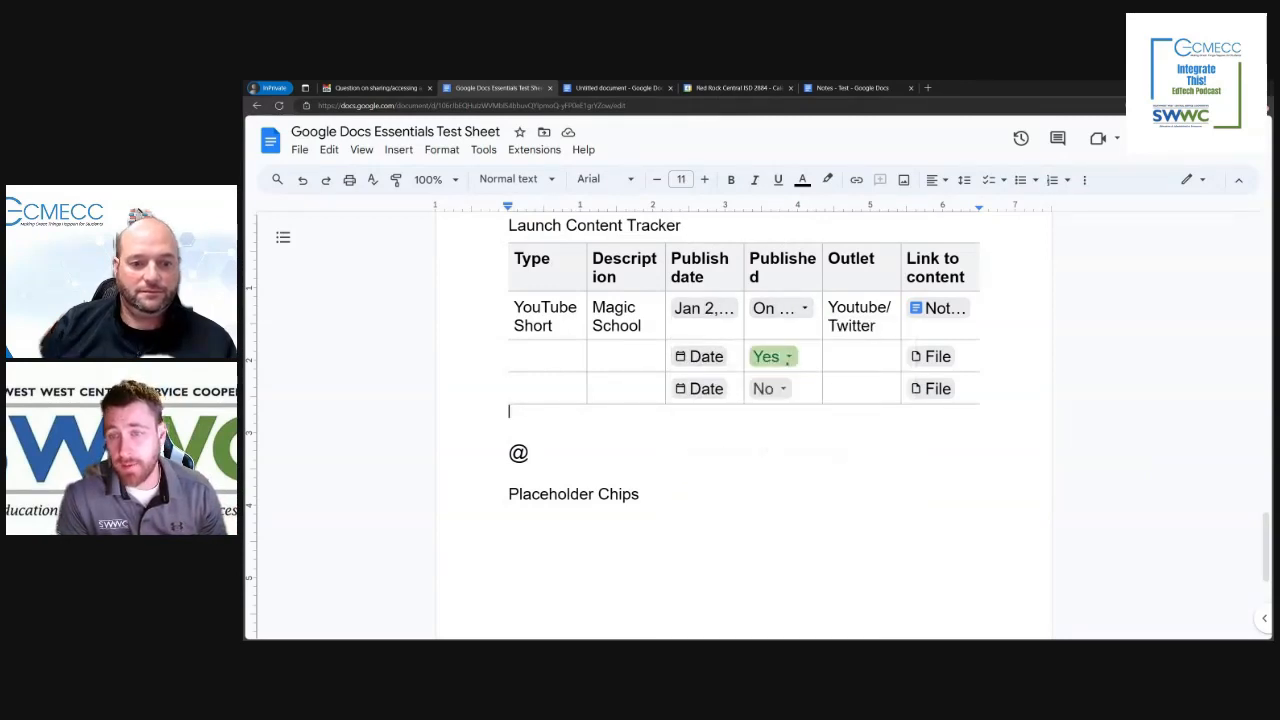
click(788, 357)
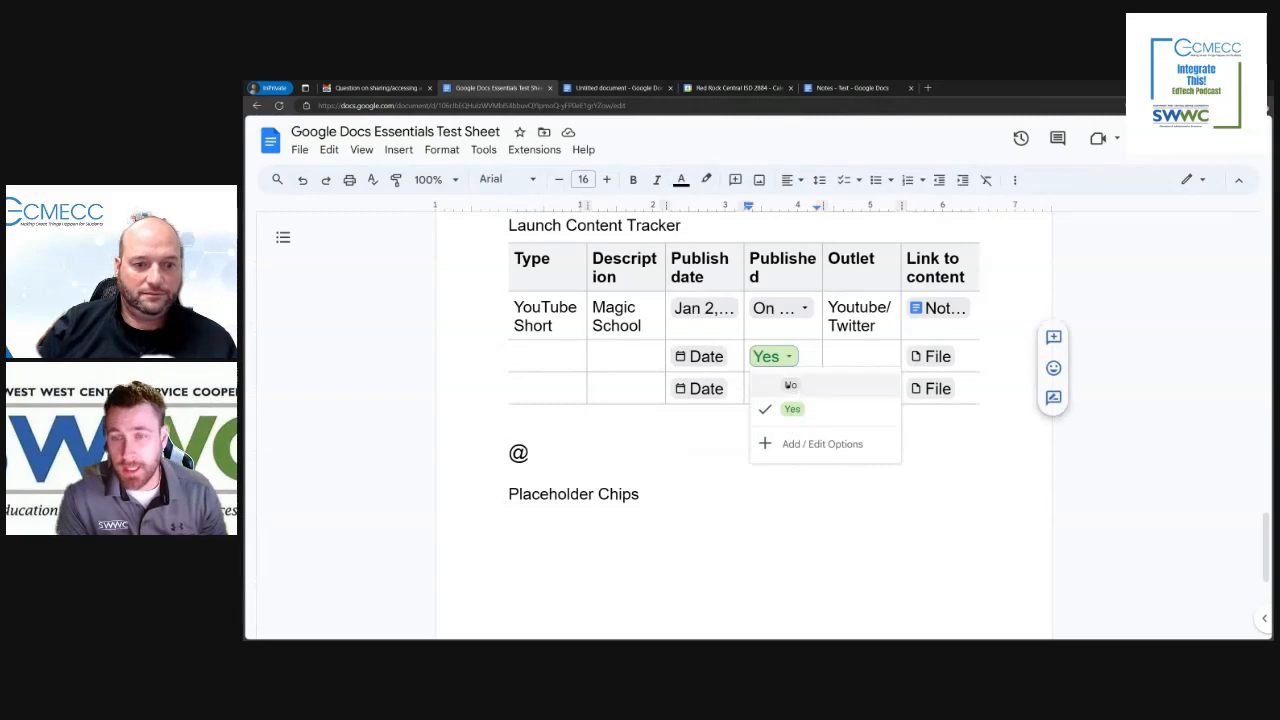
click(790, 385)
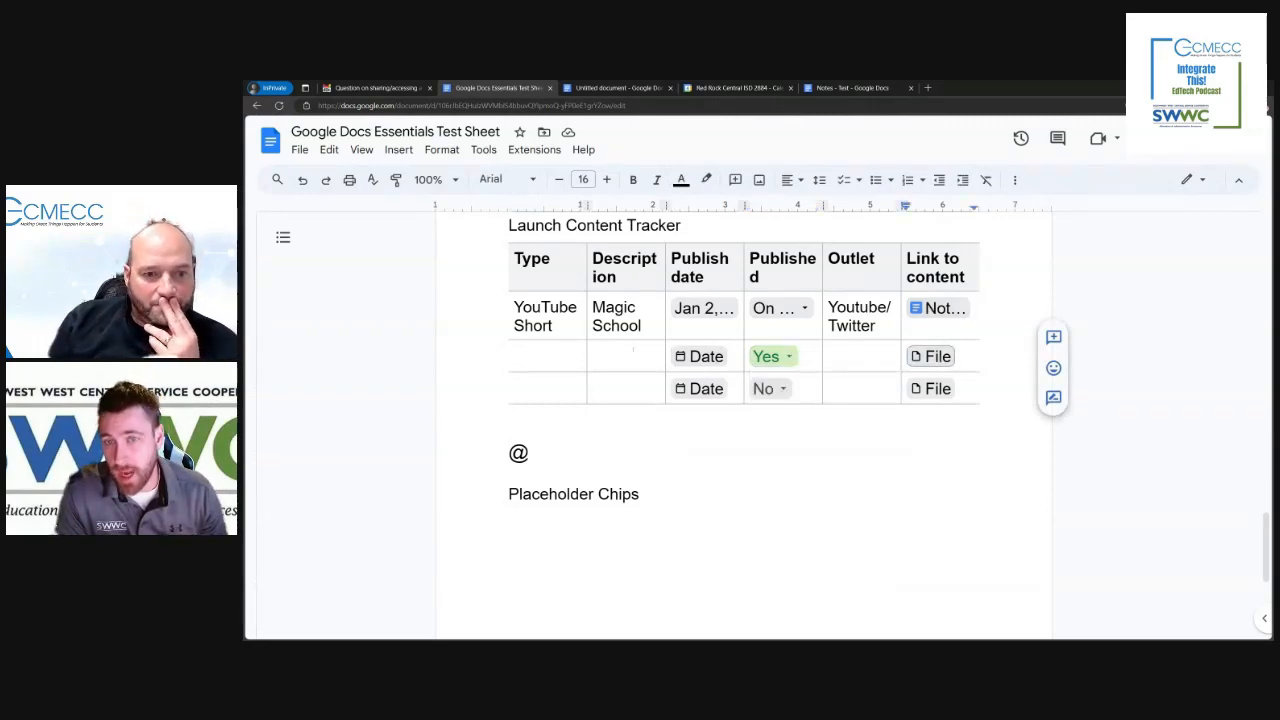
click(698, 358)
click(780, 357)
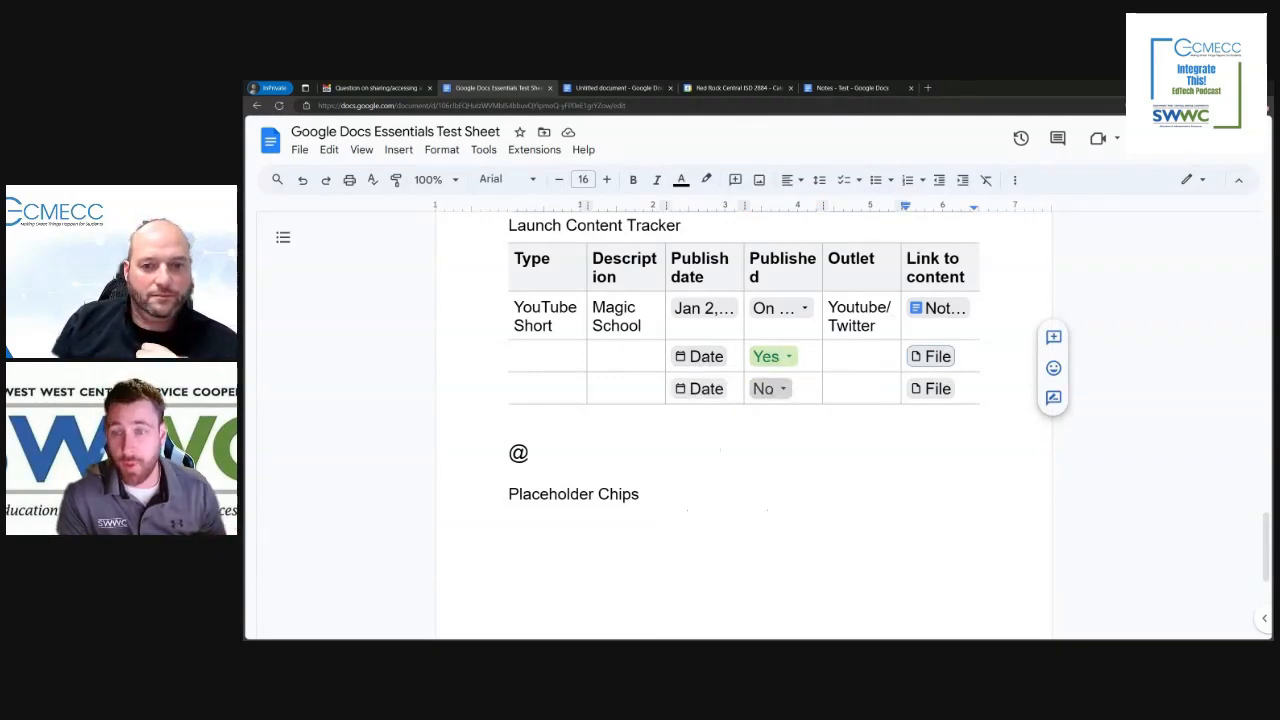
click(768, 389)
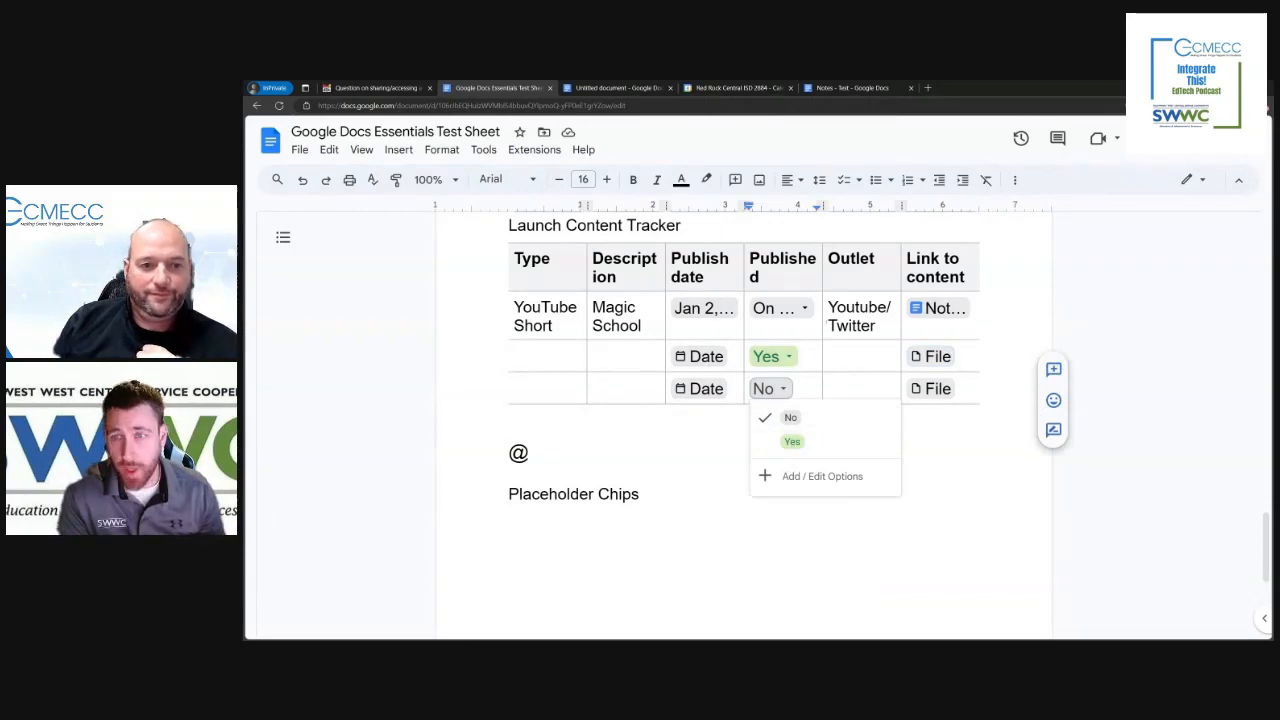
click(780, 308)
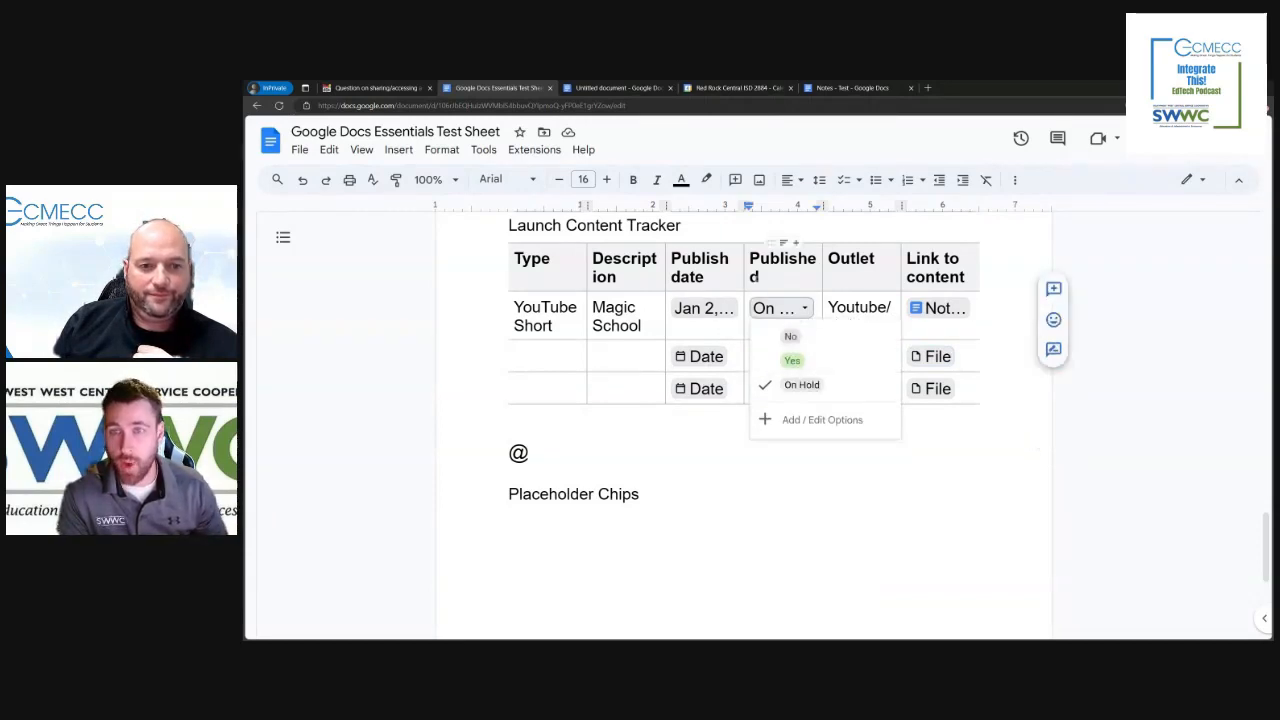
- Retype the @ heading to bring up its insert suggestions and review the people, smart chips, building blocks and files offered
click(666, 453)
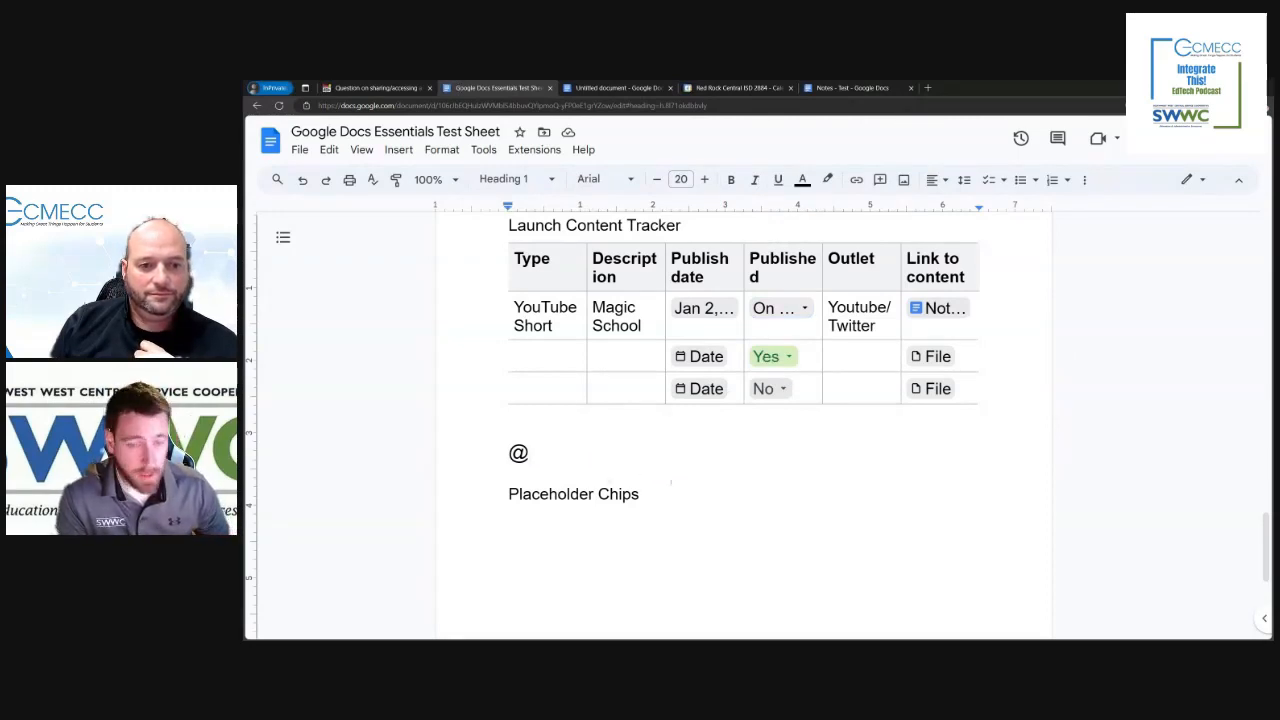
key(BackSpace)
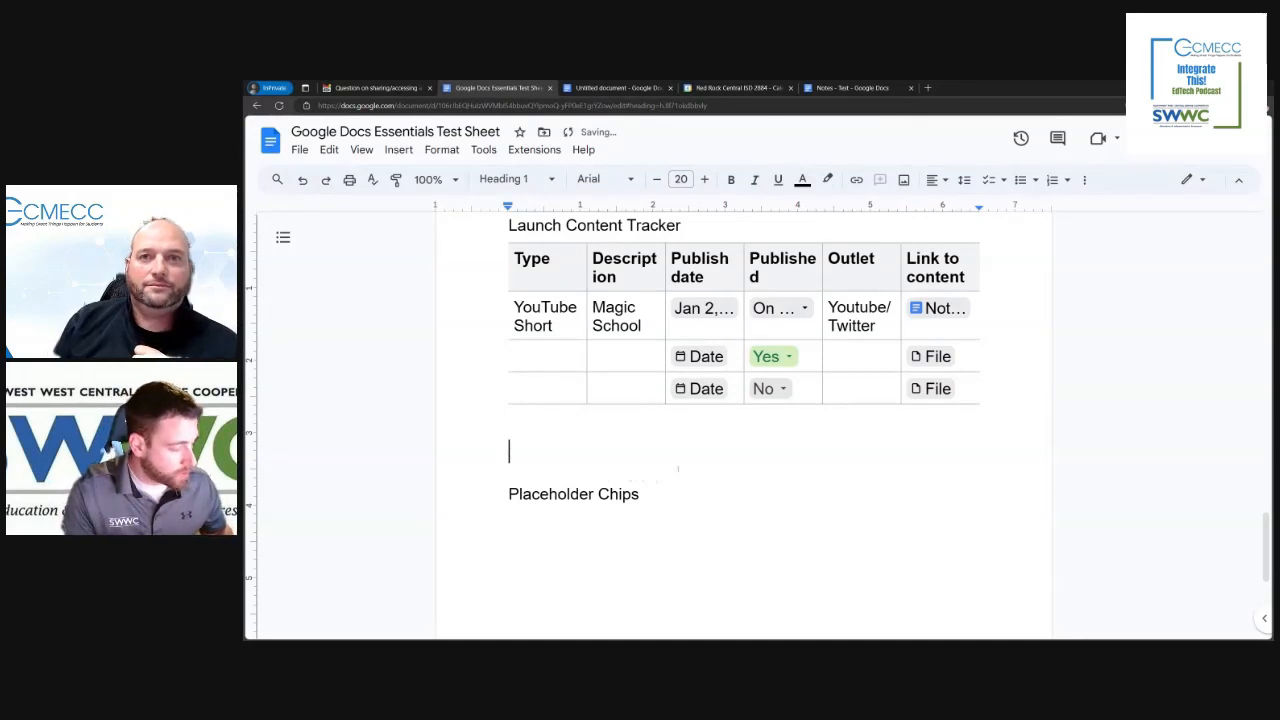
text(@)
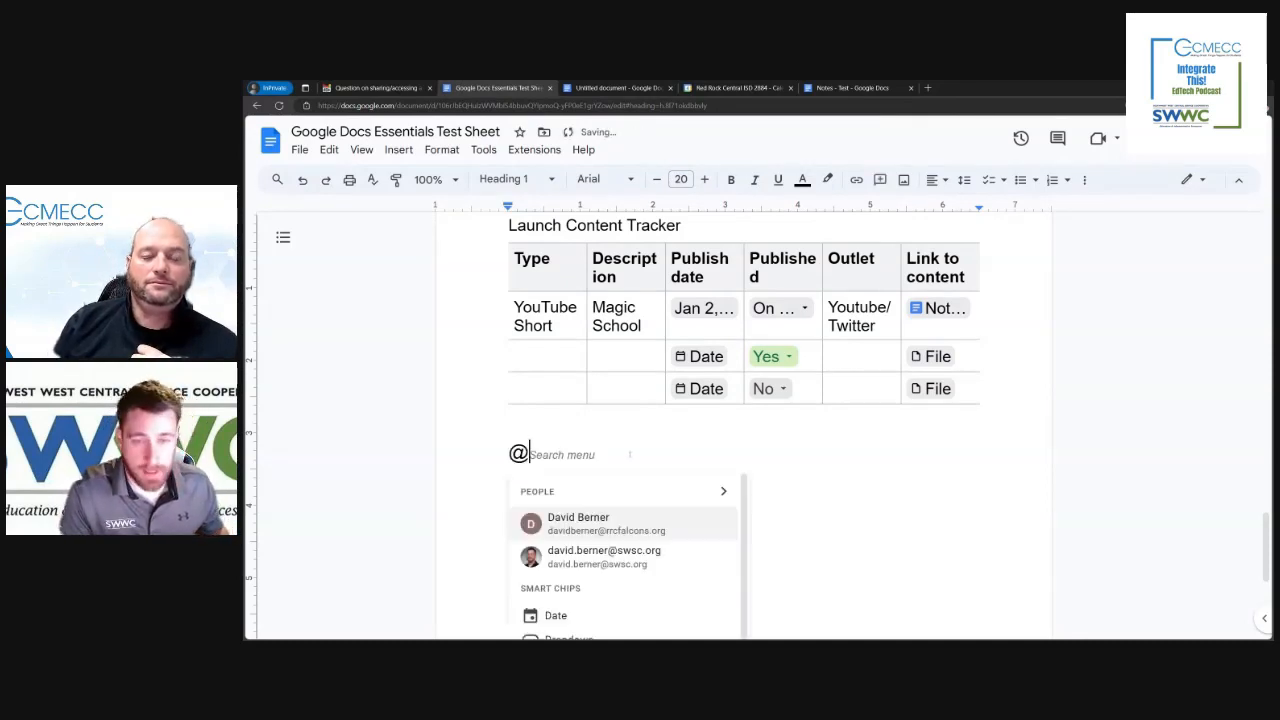
scroll(607, 516, down, 2)
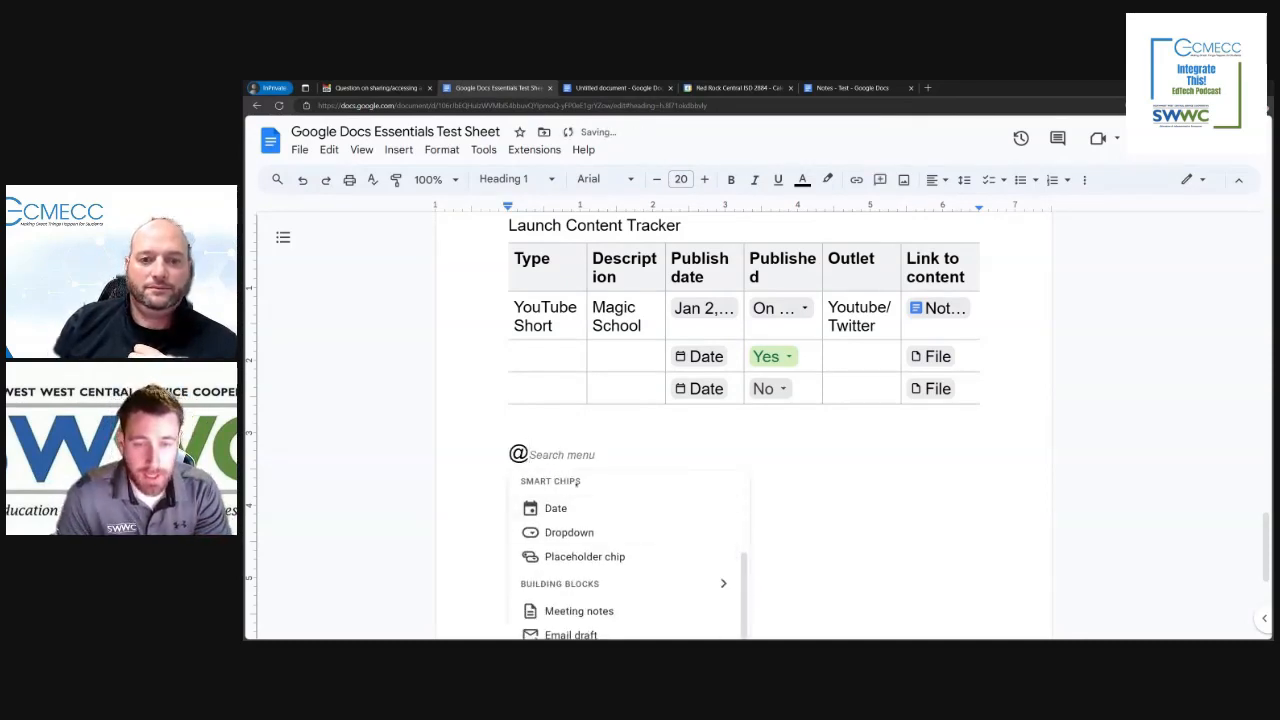
scroll(594, 546, down, 3)
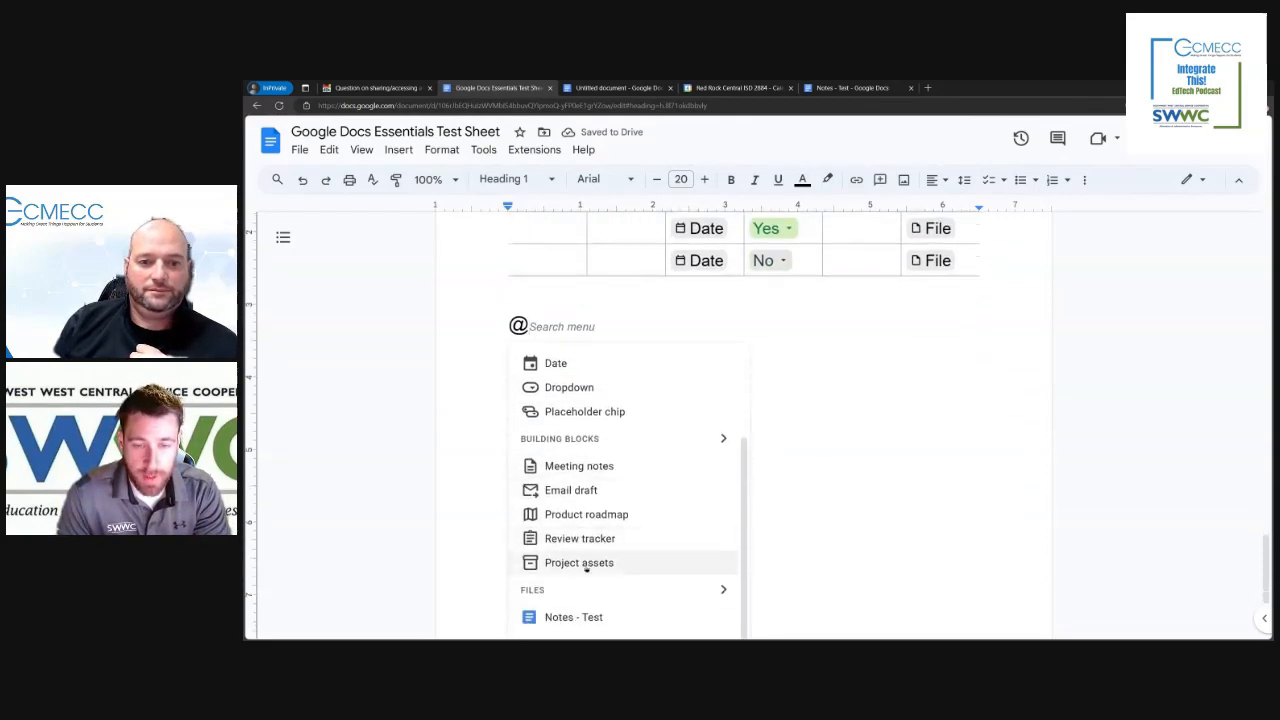
scroll(629, 561, up, 5)
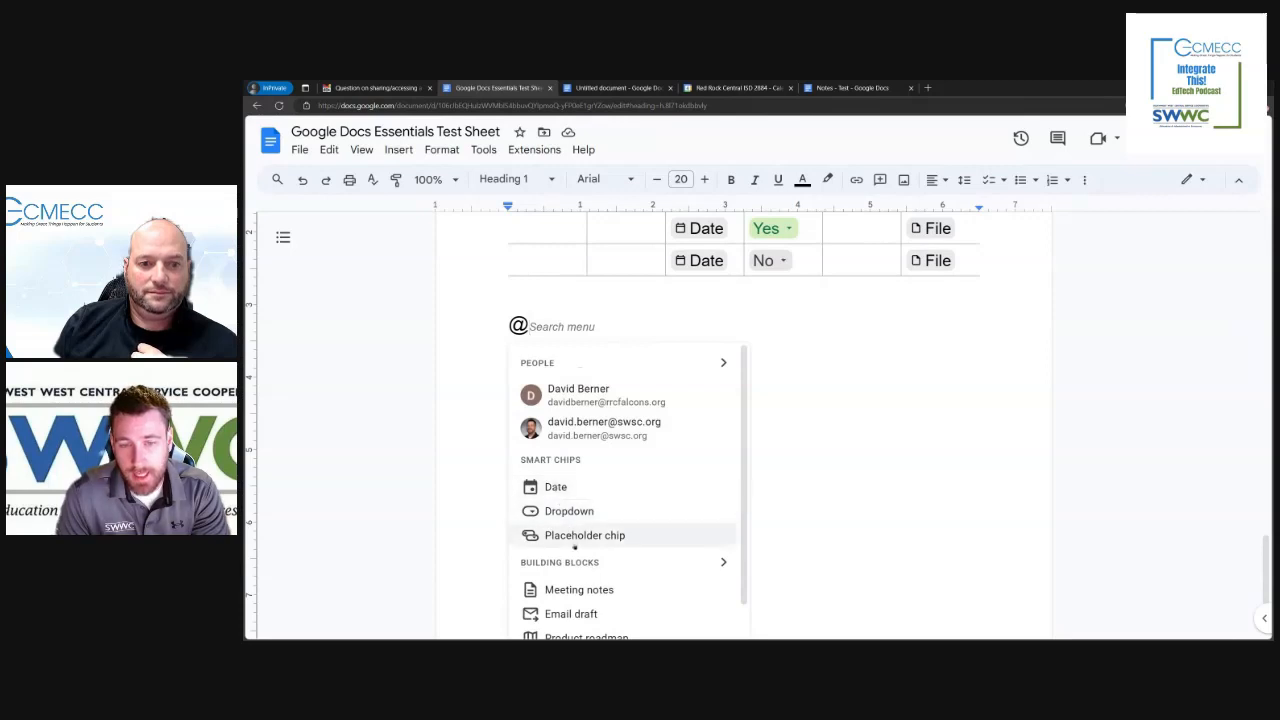
scroll(577, 545, down, 1)
scroll(577, 560, down, 2)
scroll(582, 553, up, 3)
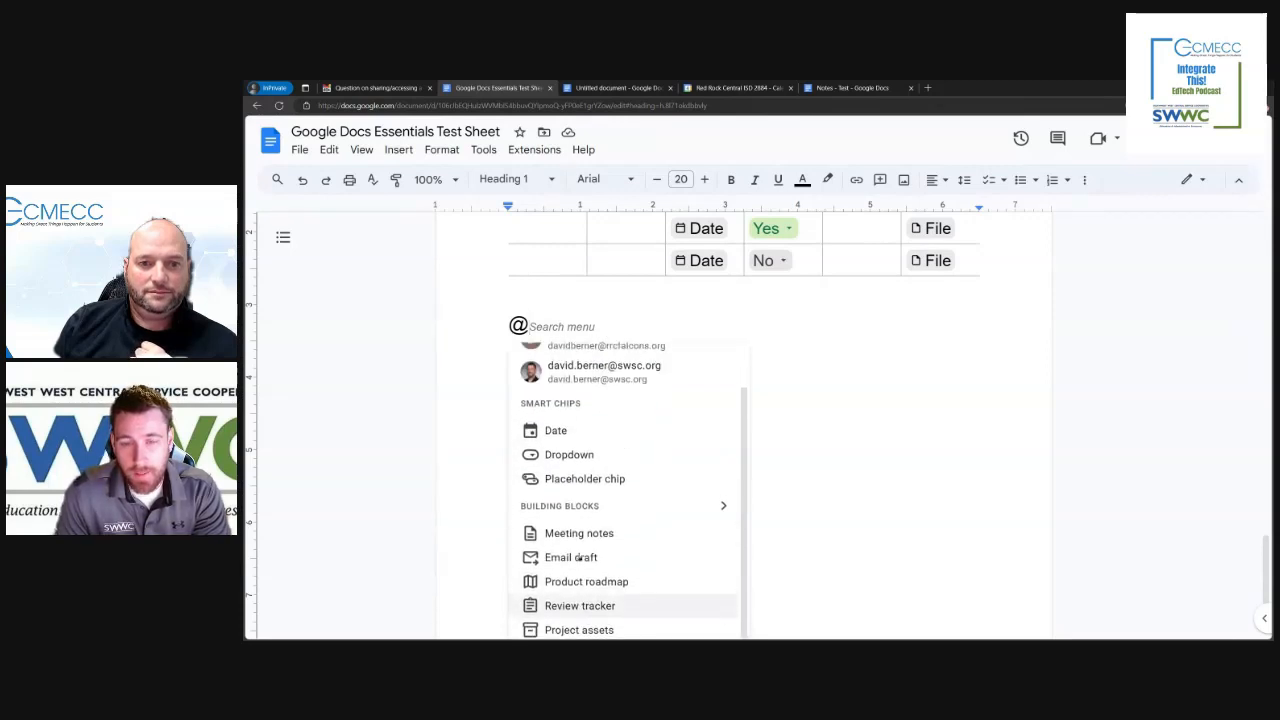
click(820, 410)
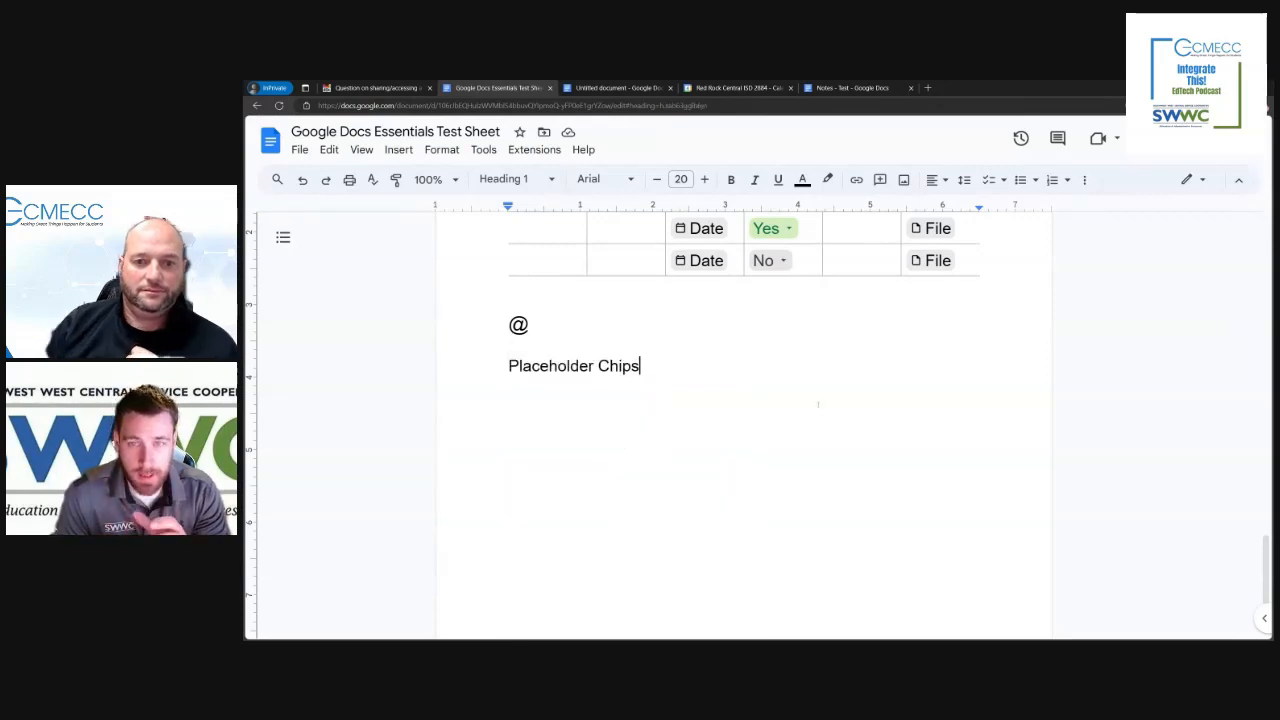
- Start a new line under the Placeholder Chips heading and call up the placeholder chip types through an @ entry
click(575, 328)
double_click(652, 367)
key(Return)
text(@)
scroll(661, 529, down, 1)
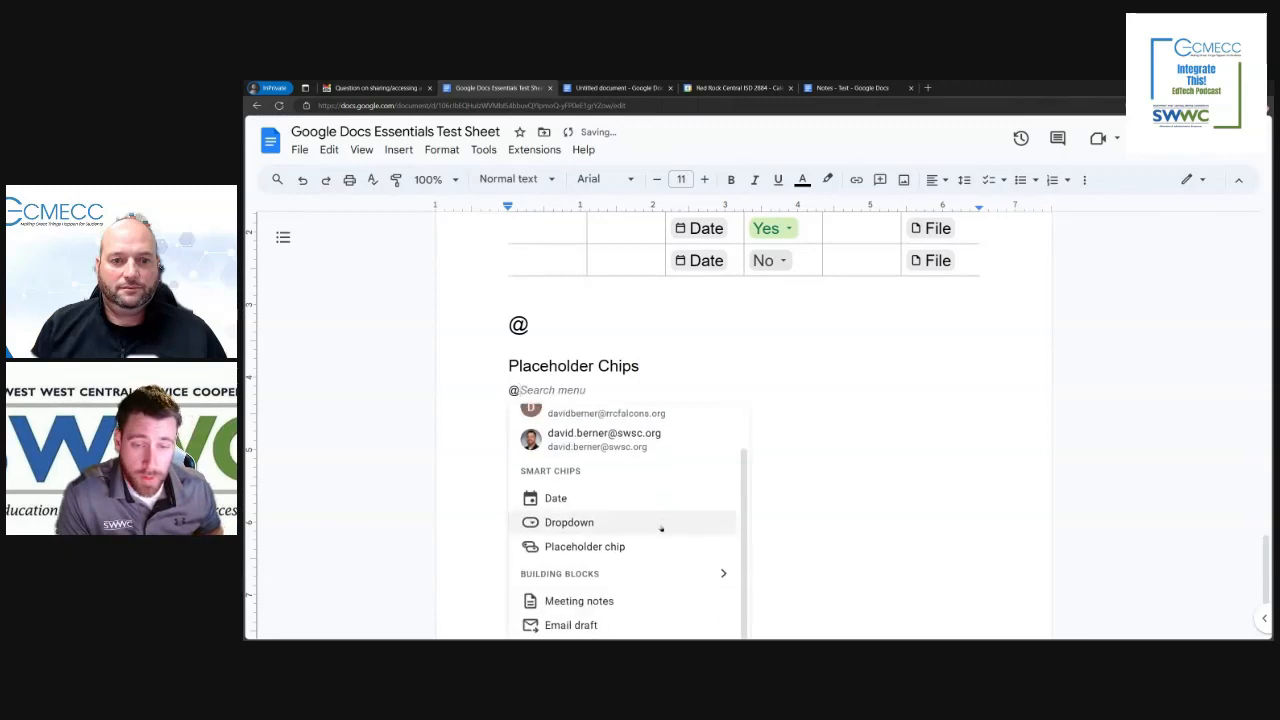
click(542, 543)
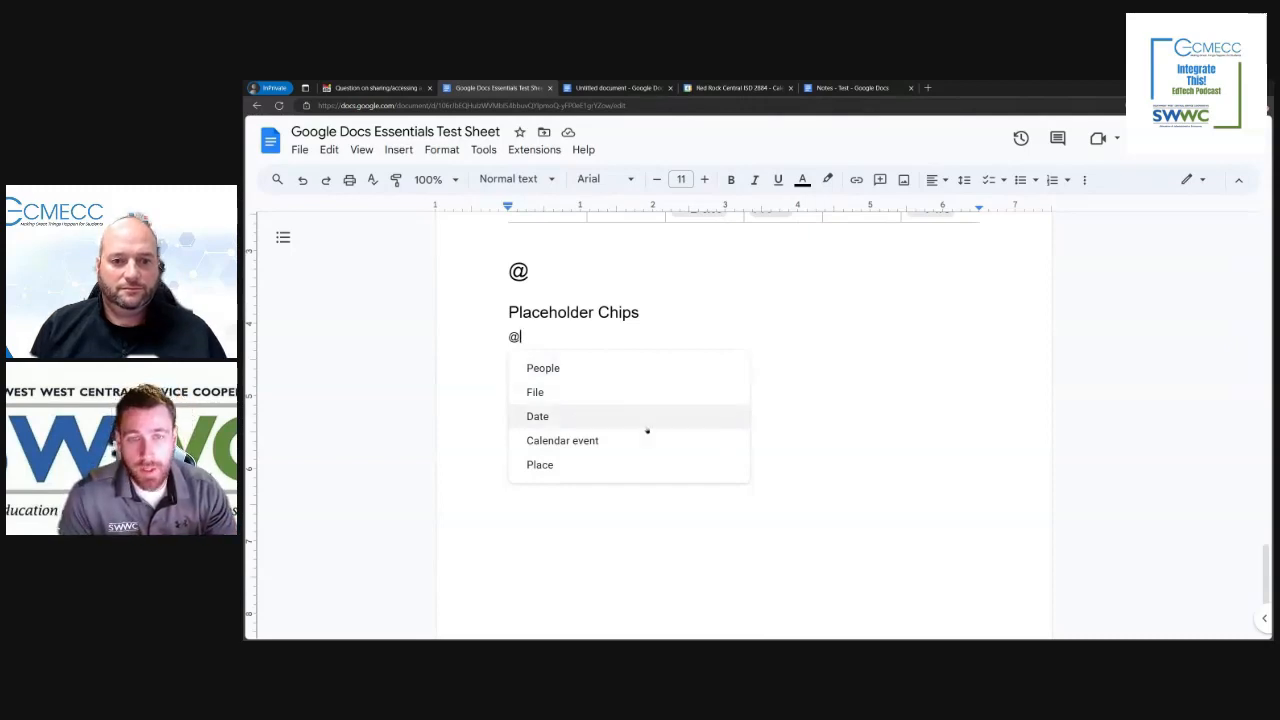
scroll(650, 434, up, 1)
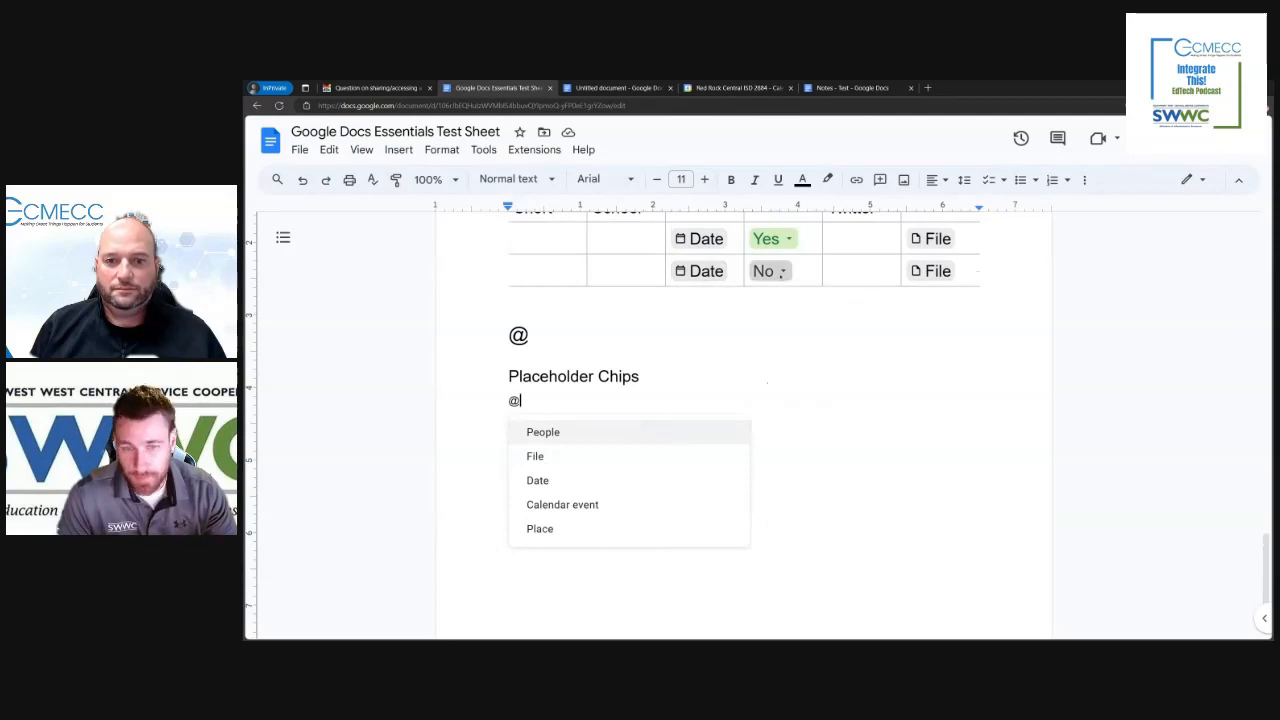
scroll(782, 285, up, 2)
click(780, 318)
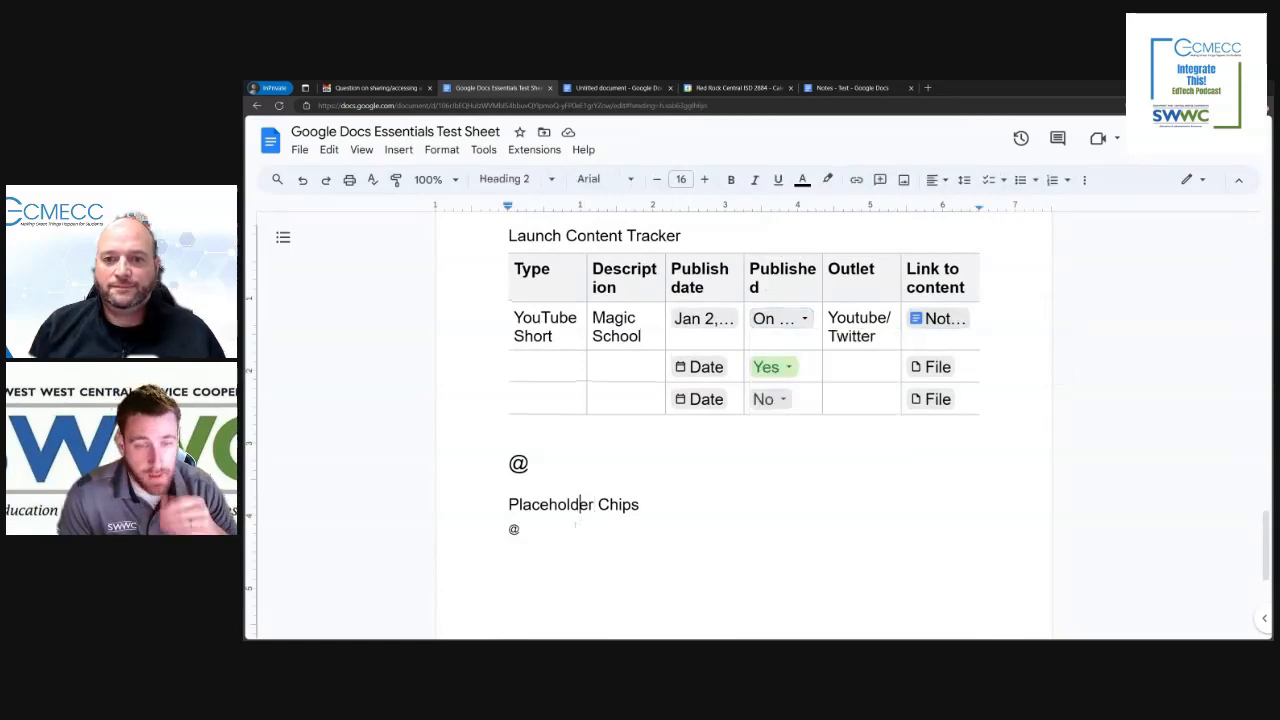
- Try out a File placeholder chip on the line under the Placeholder Chips heading, and remove it again
click(565, 527)
key(BackSpace)
text(@)
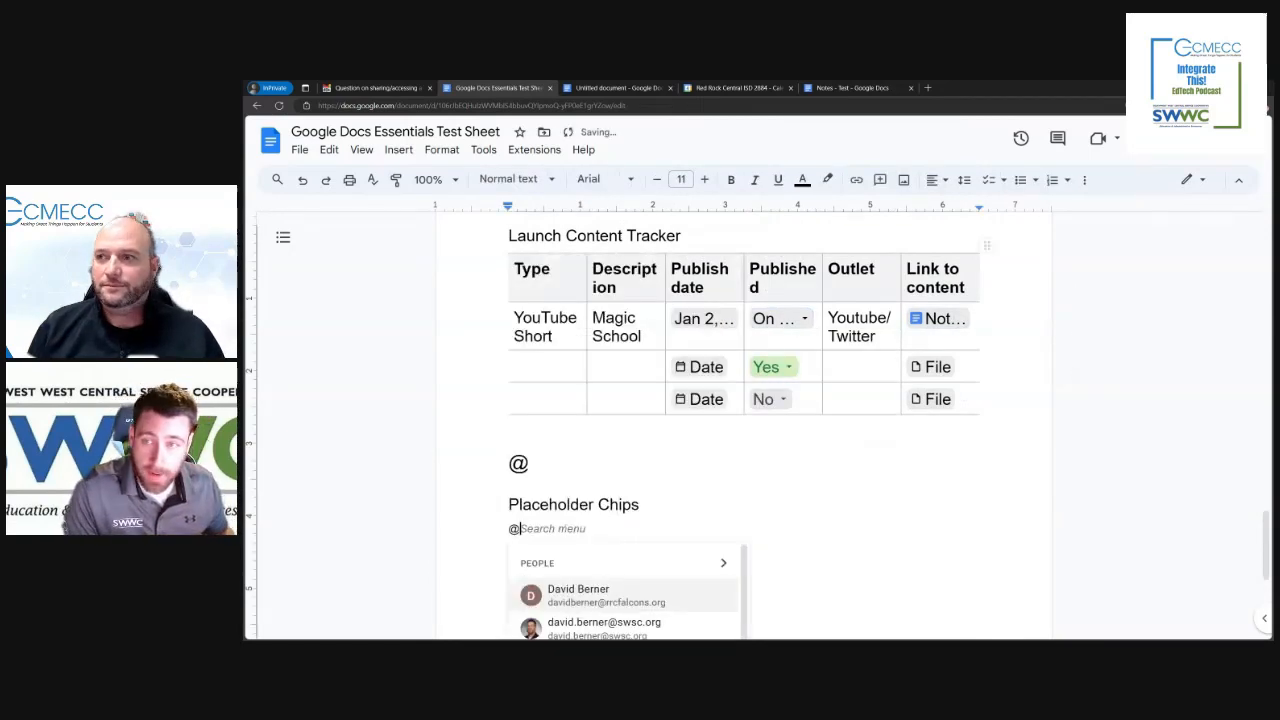
scroll(608, 560, down, 2)
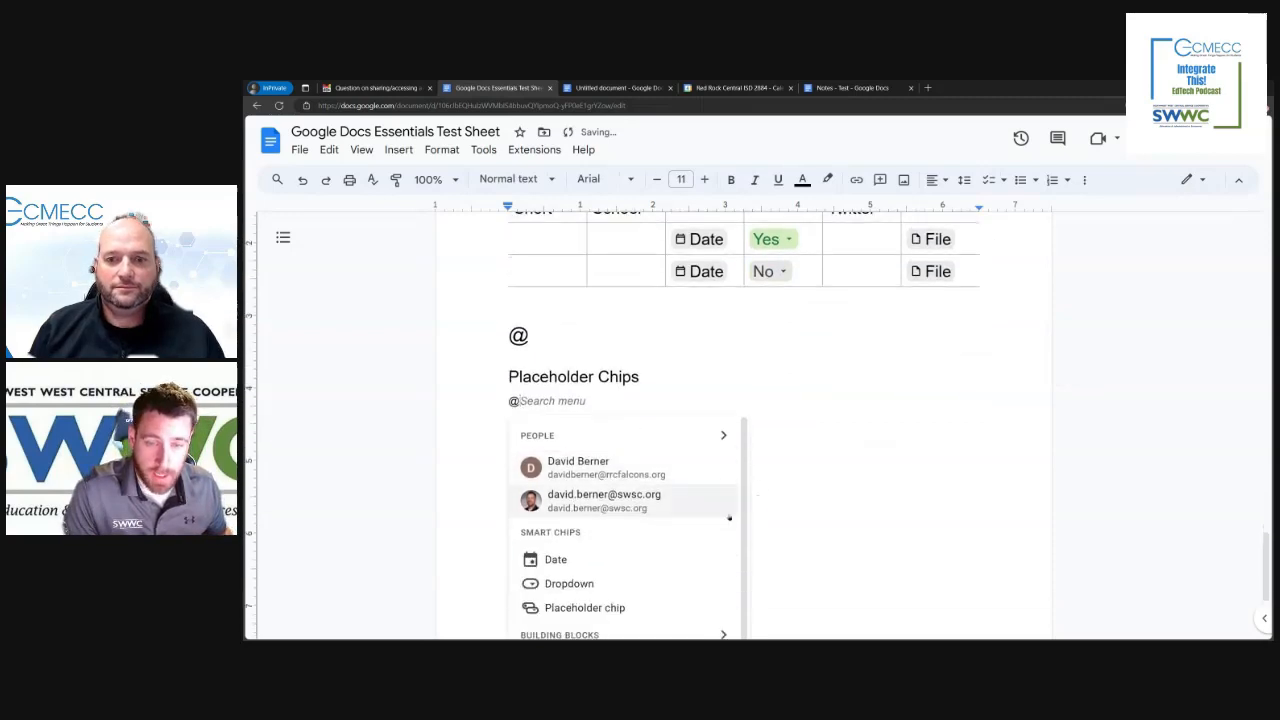
click(608, 603)
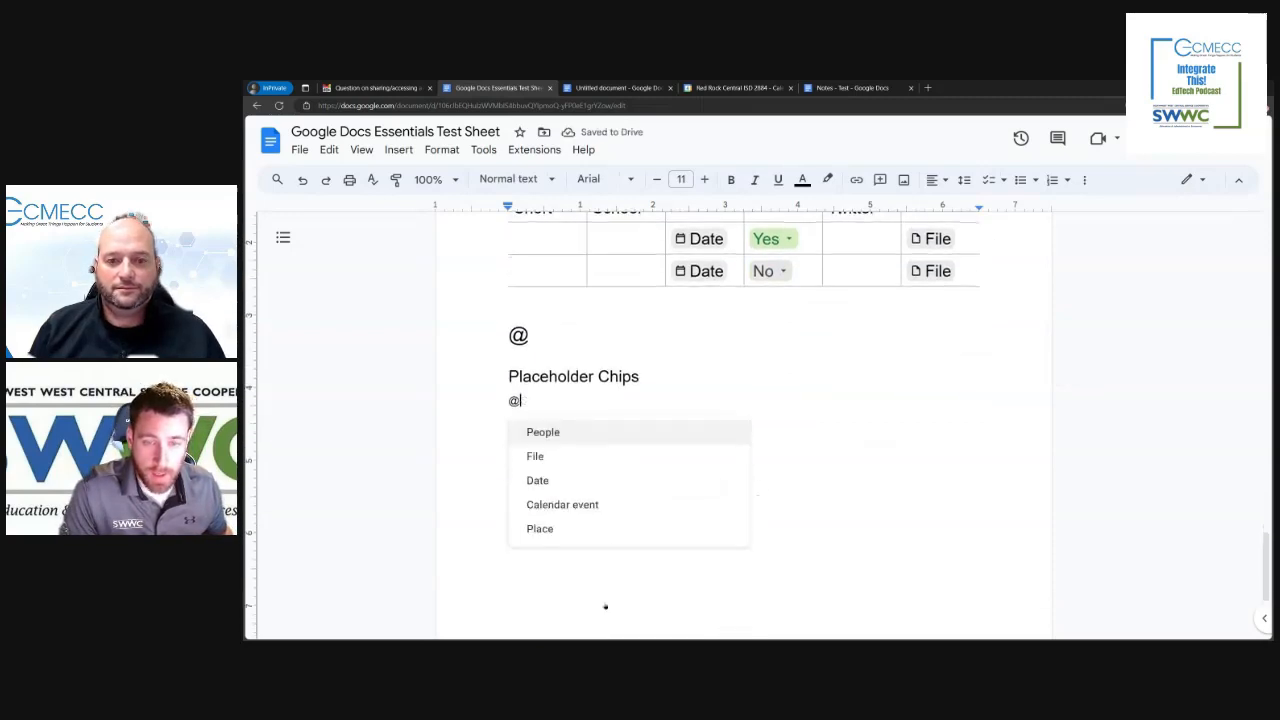
click(535, 457)
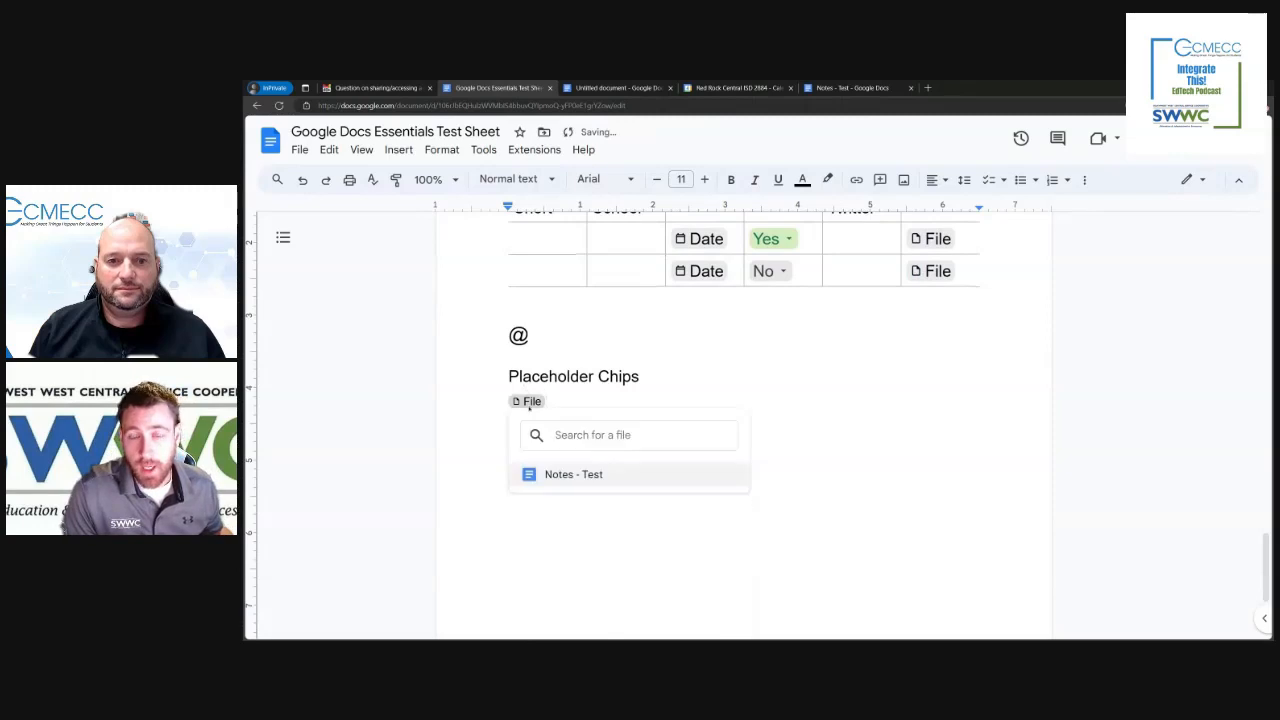
click(566, 399)
key(BackSpace)
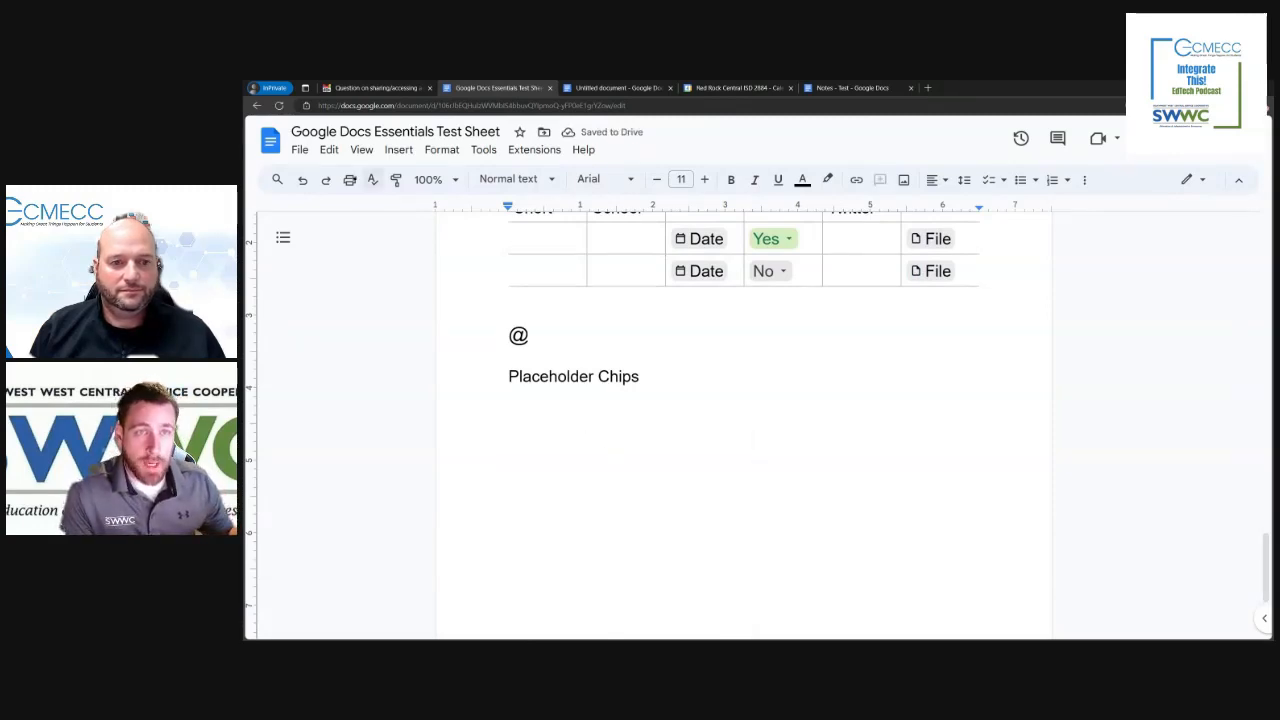
- Insert a table with four columns and three rows under the Placeholder Chips heading
click(398, 149)
mouse_move(421, 199)
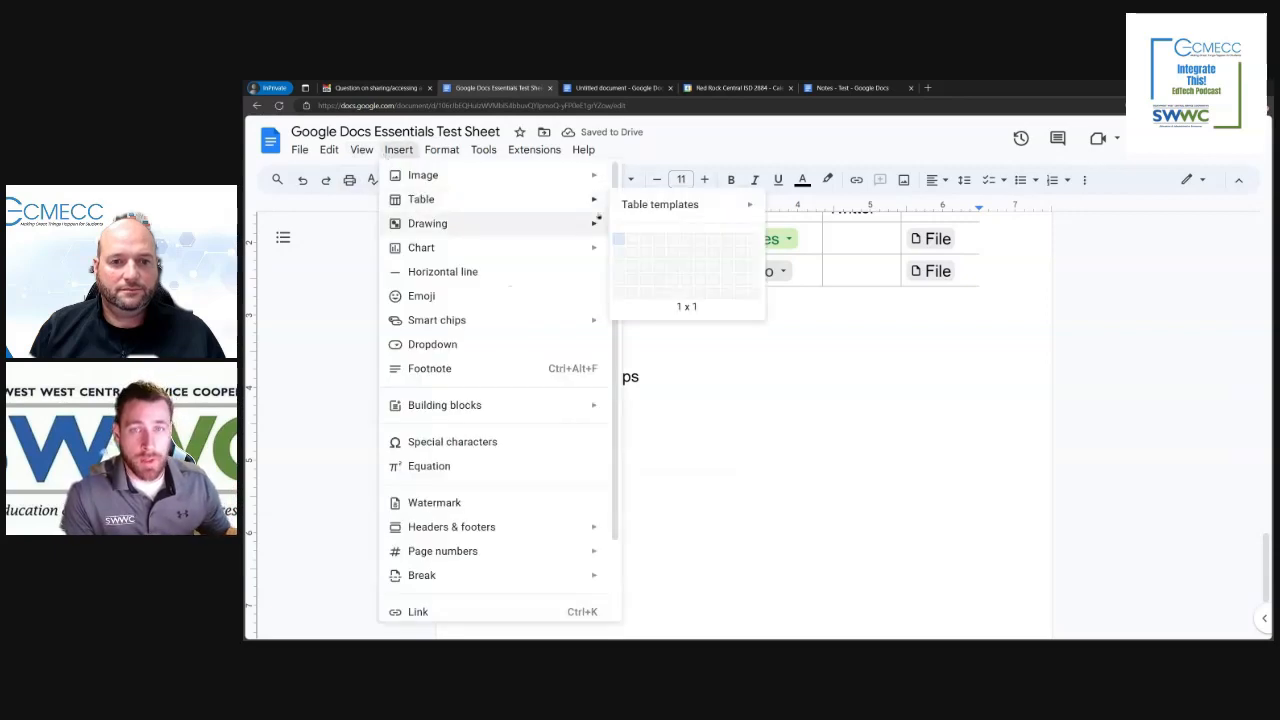
click(660, 271)
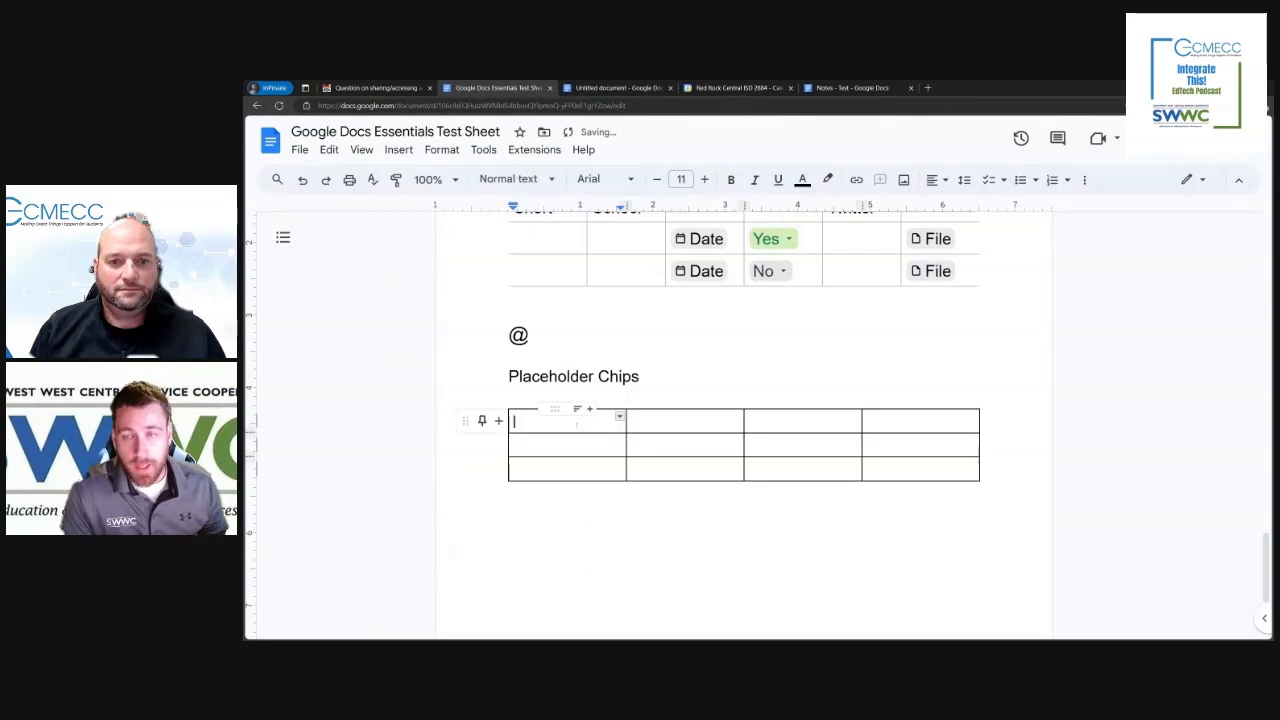
- Head the new table's second column "Publish Date" and add a Date placeholder chip in the cell beneath it
scroll(740, 410, up, 3)
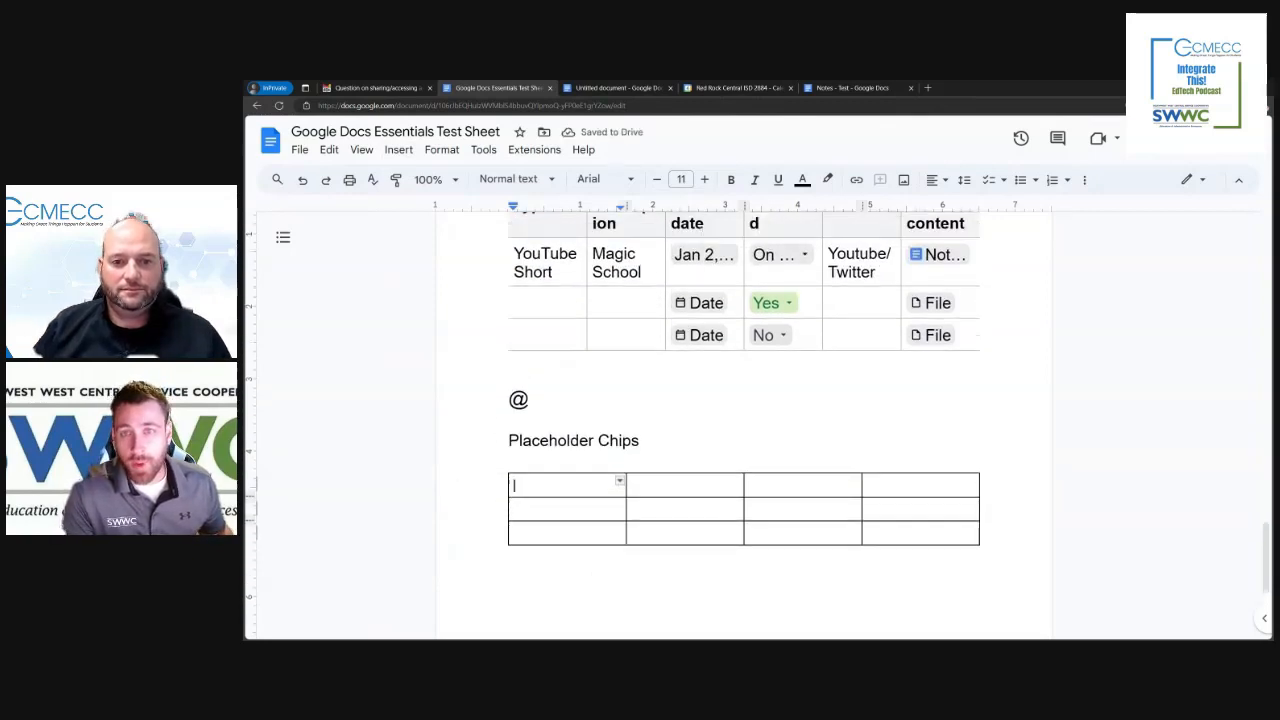
scroll(700, 405, down, 1)
click(692, 486)
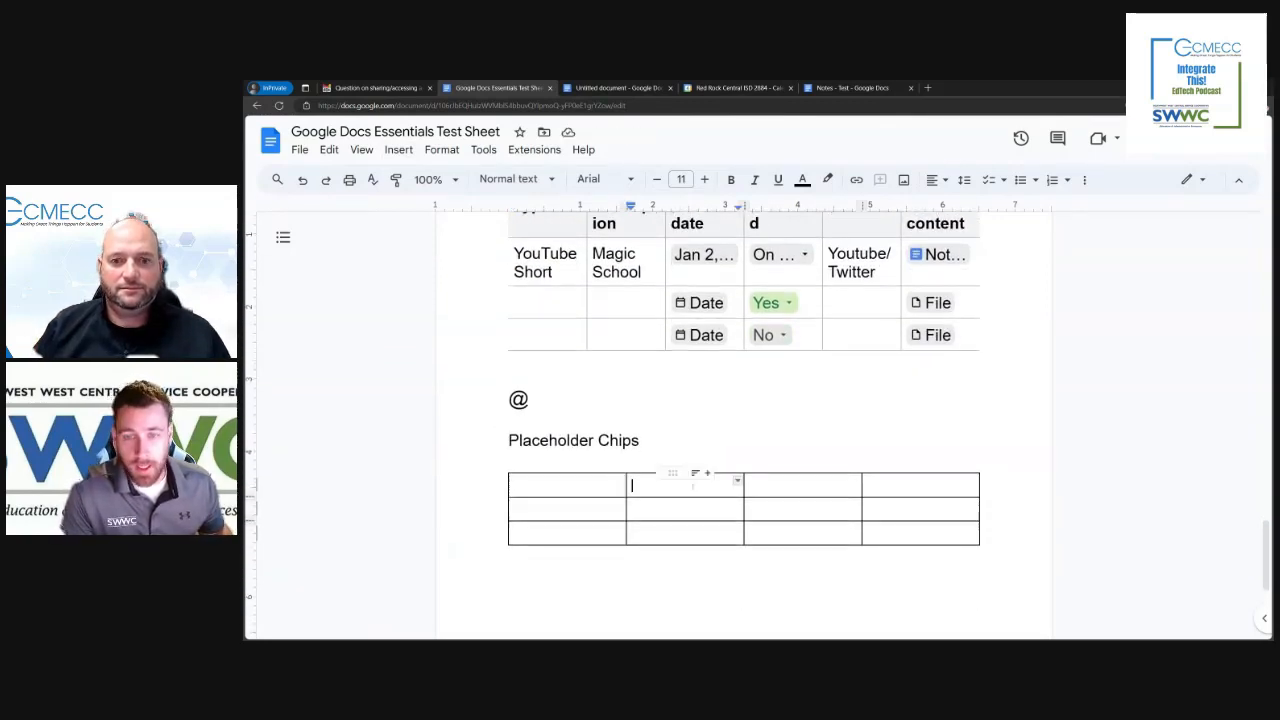
text(Publish Date)
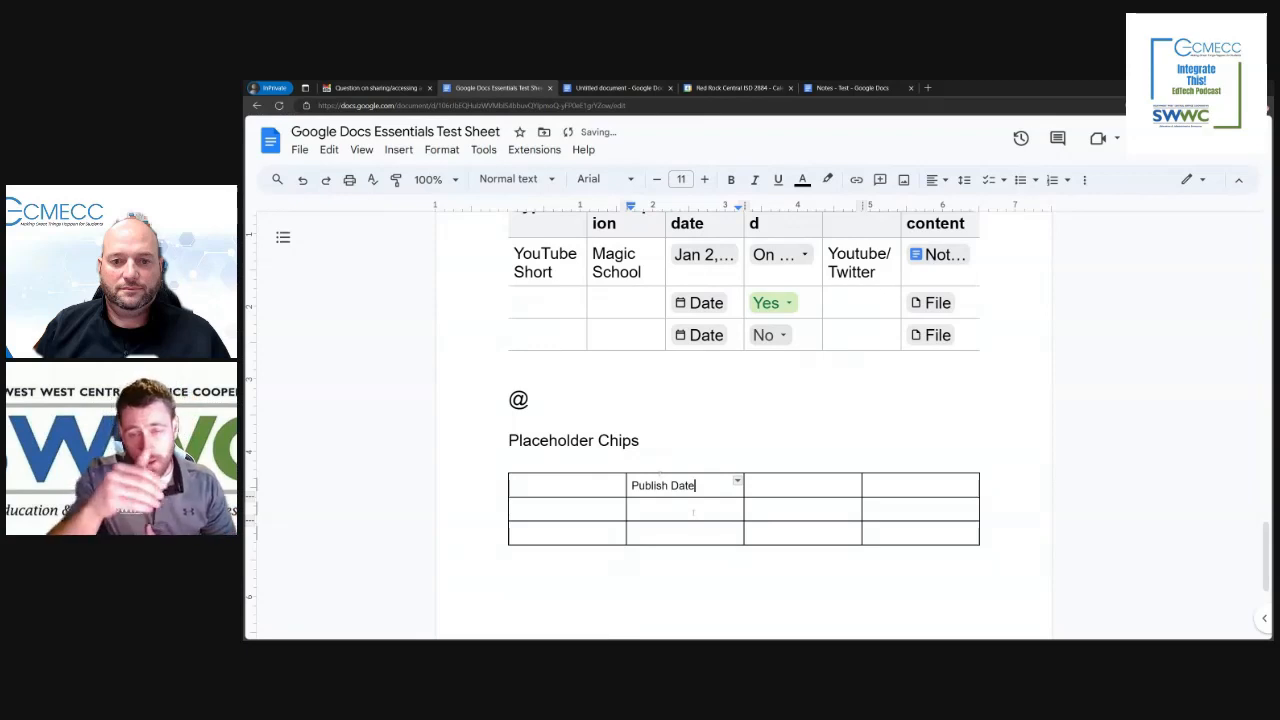
click(681, 505)
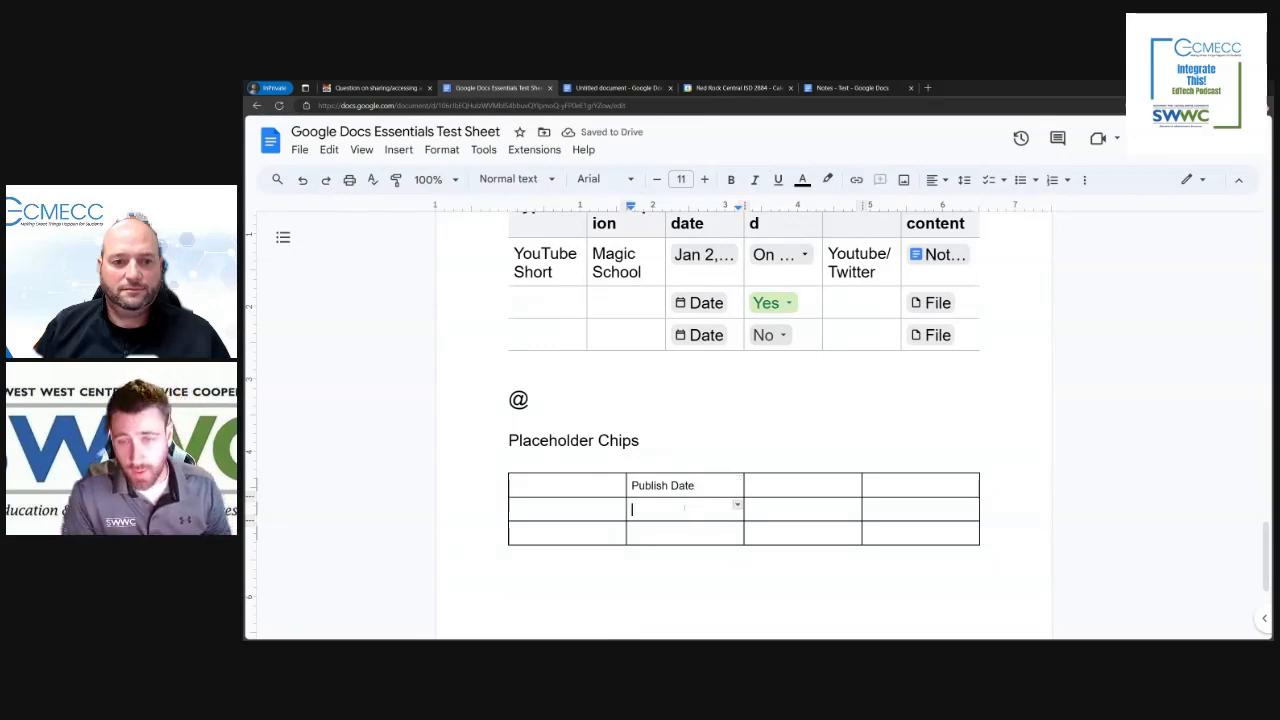
text(@)
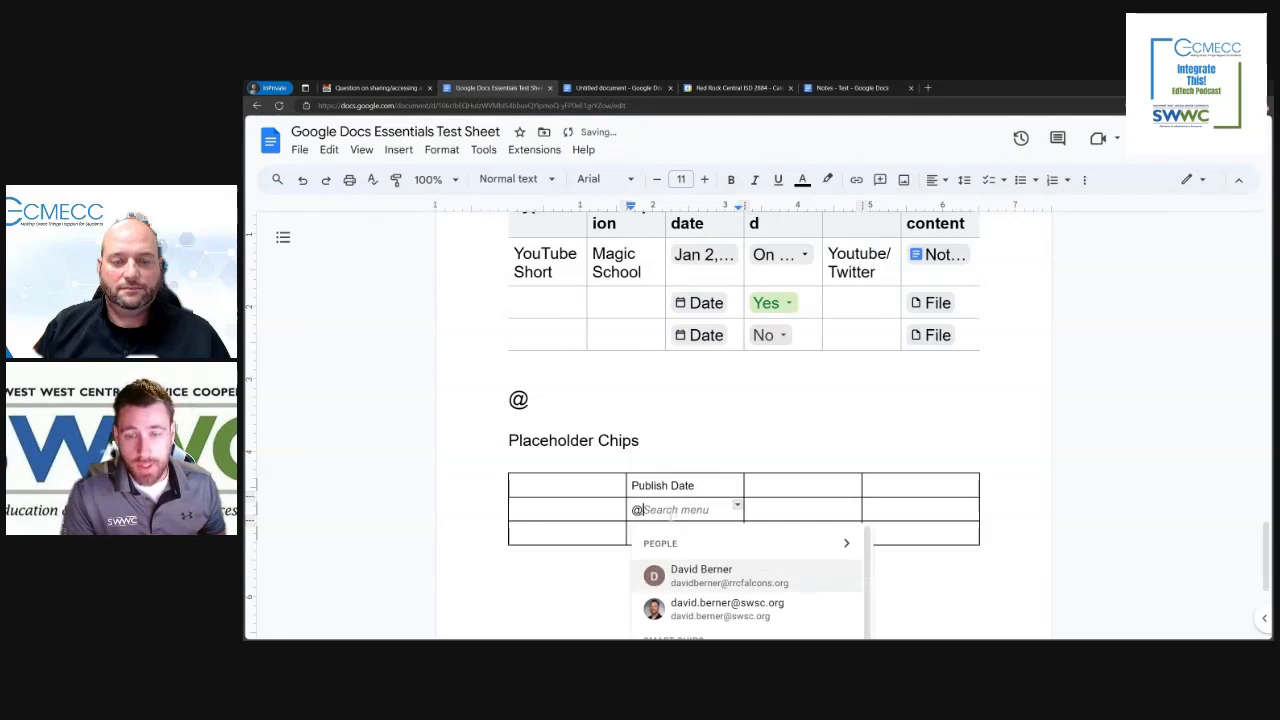
scroll(709, 586, down, 3)
click(710, 612)
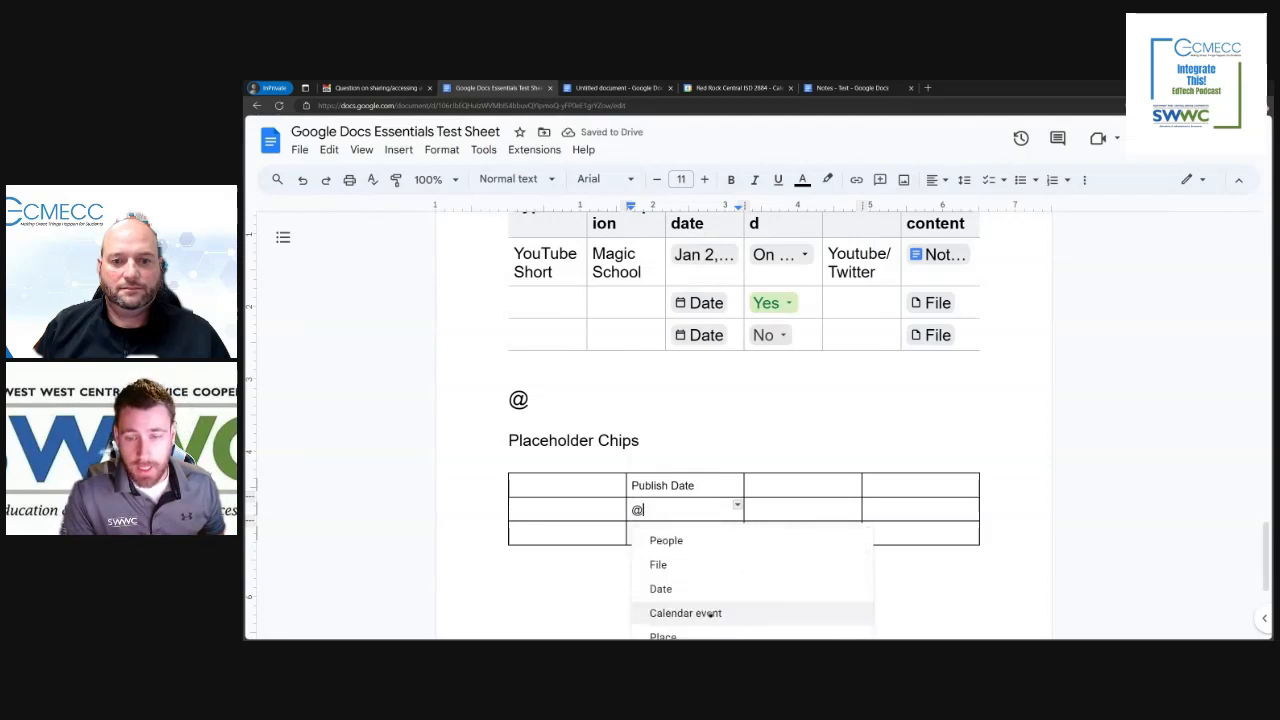
click(661, 589)
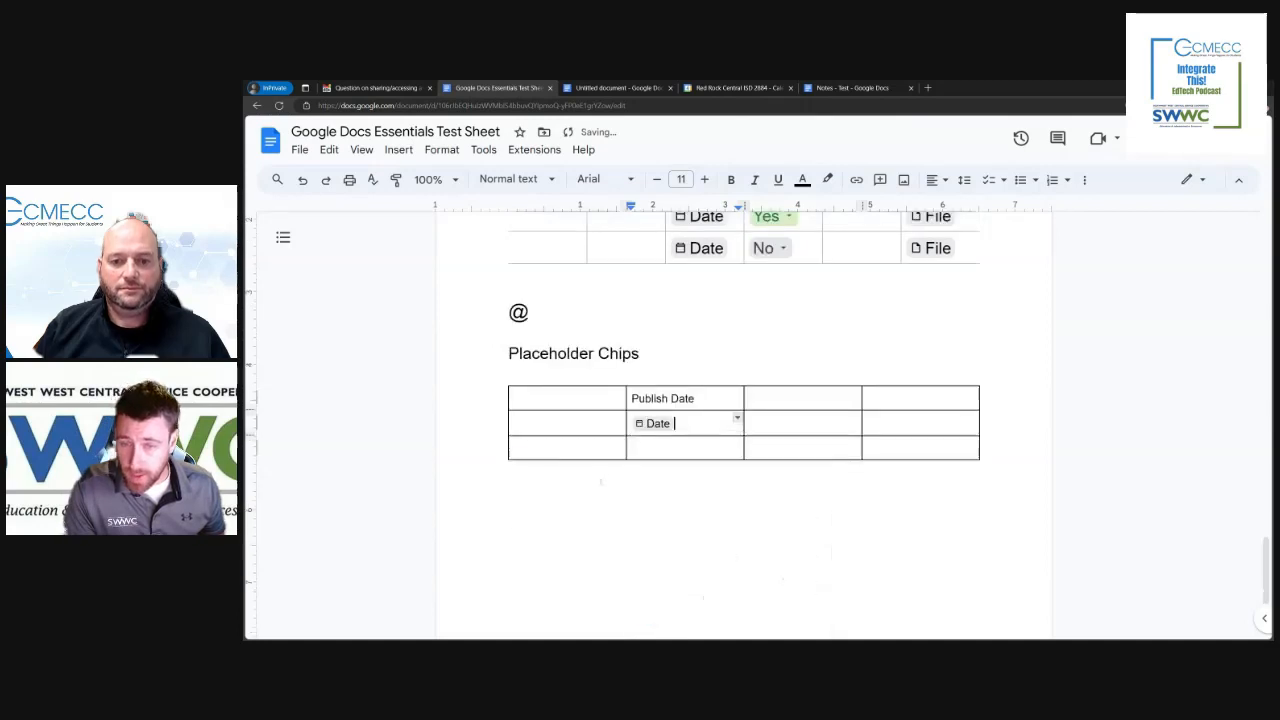
mouse_move(657, 426)
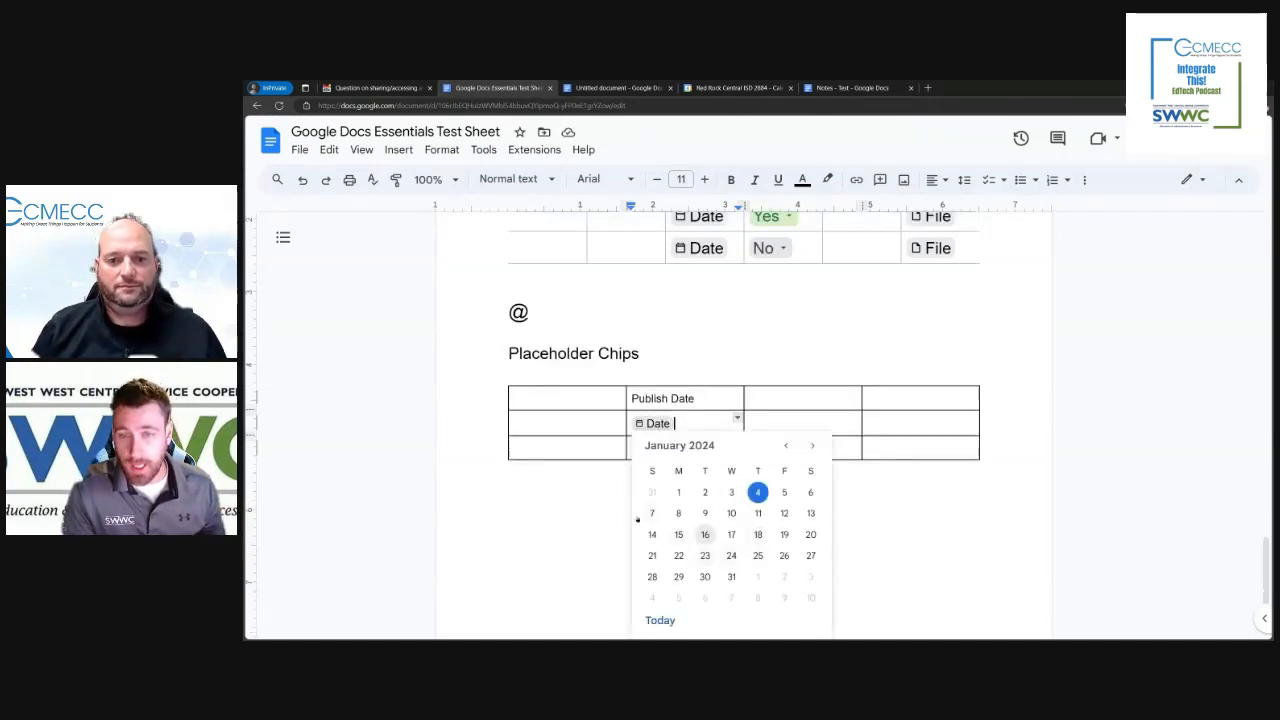
- Head the table's first column "Person" and add a People placeholder chip in the cell beneath it
click(553, 398)
text(Person)
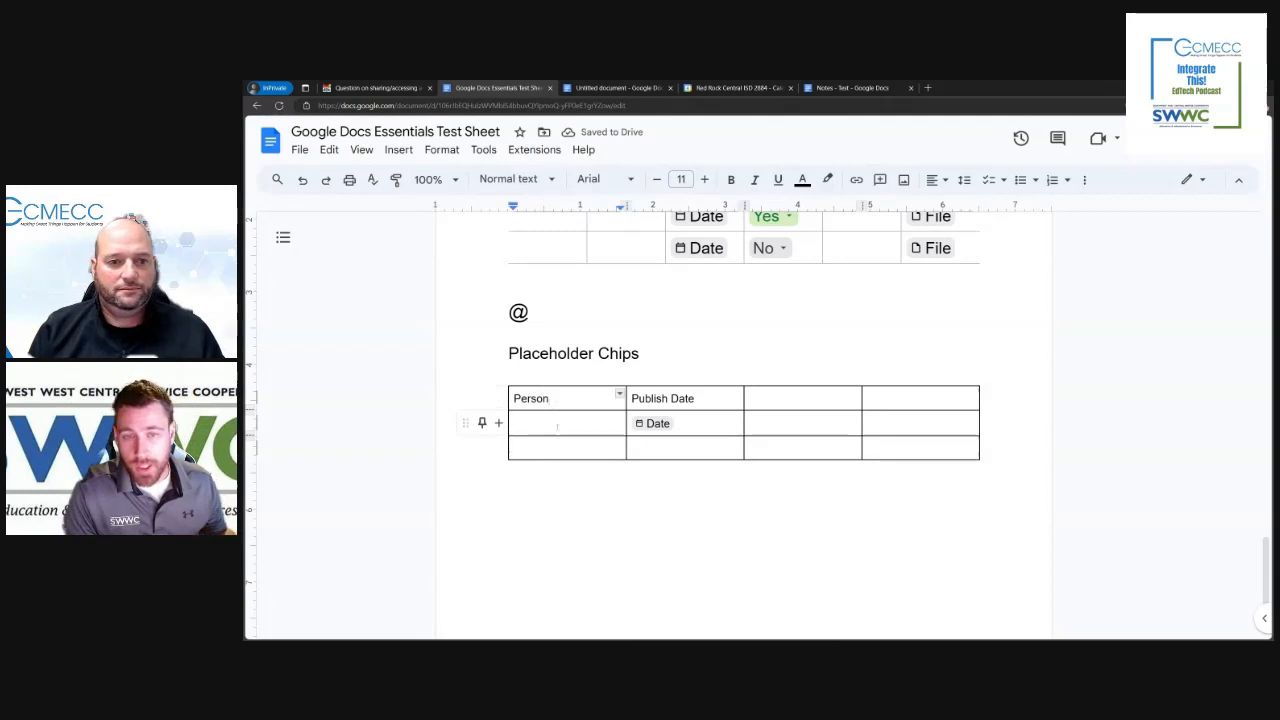
click(565, 423)
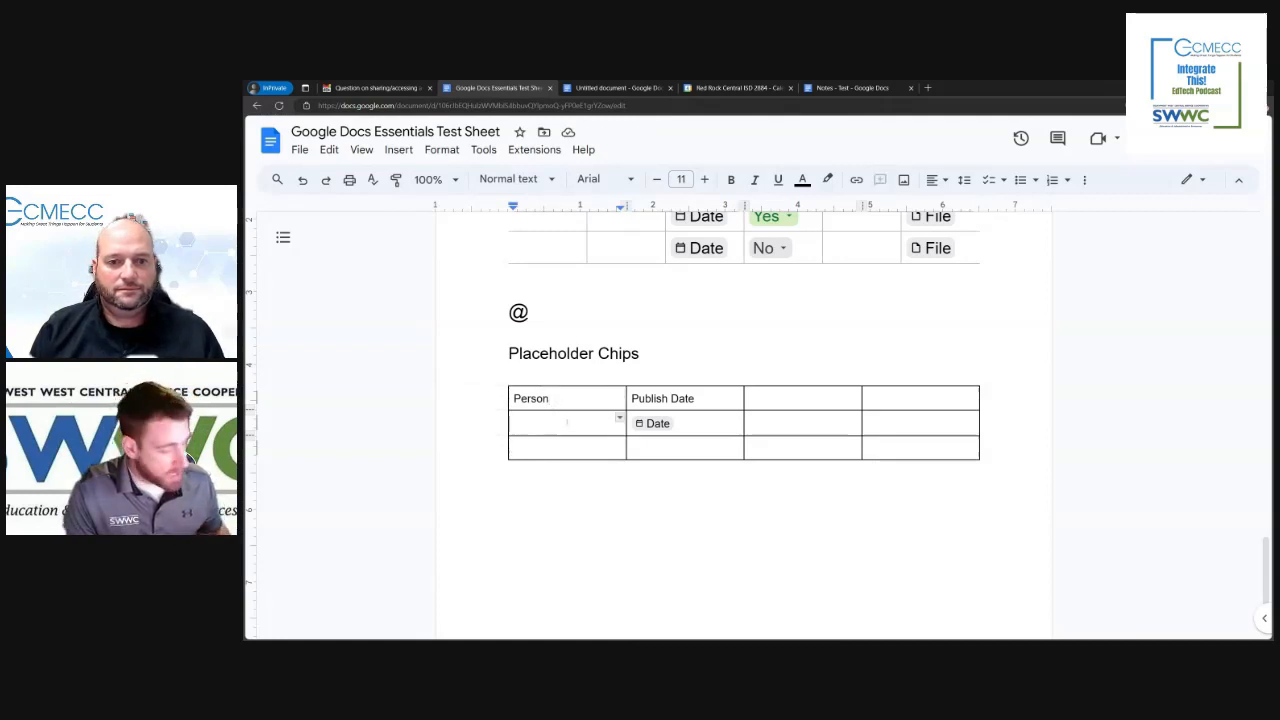
text(@)
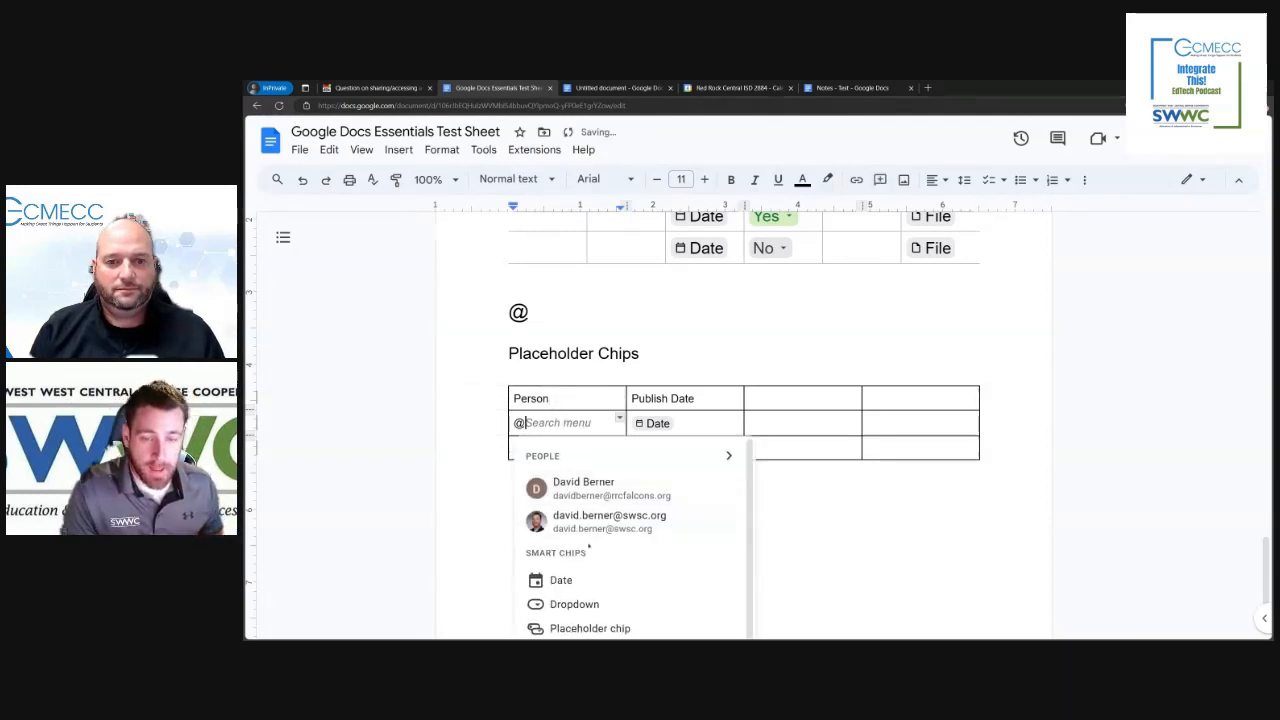
scroll(585, 570, down, 1)
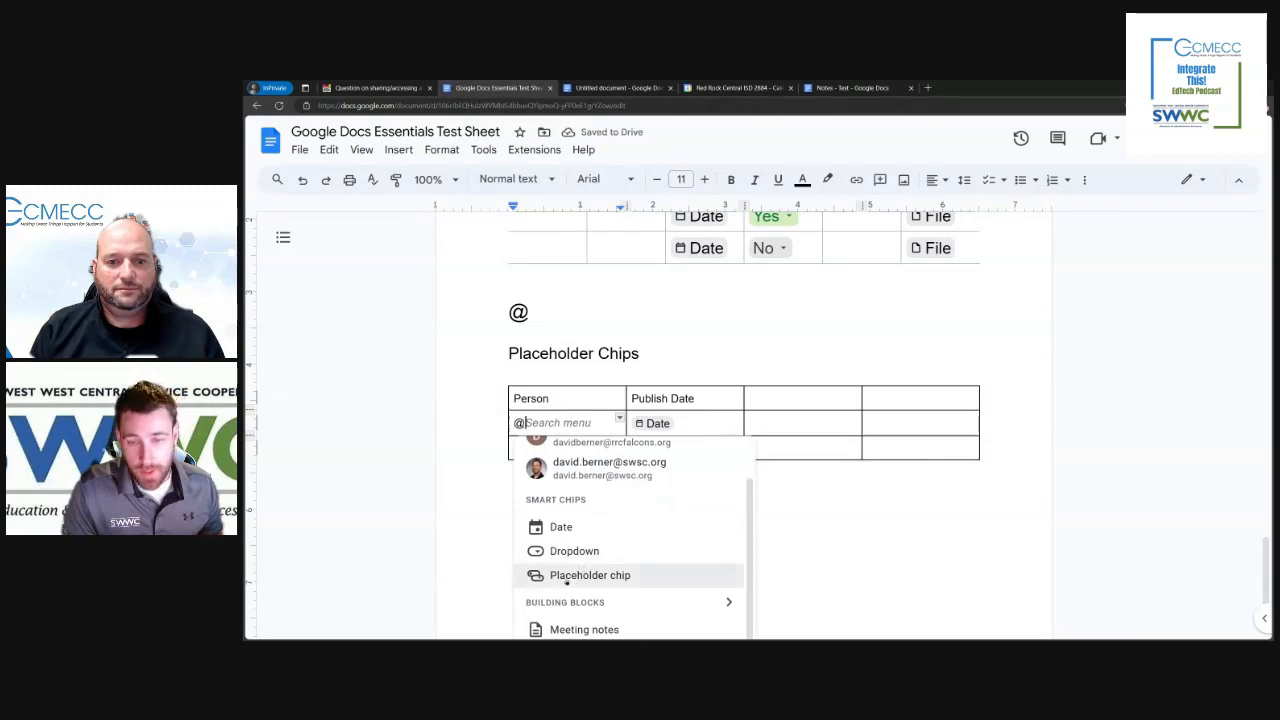
click(567, 578)
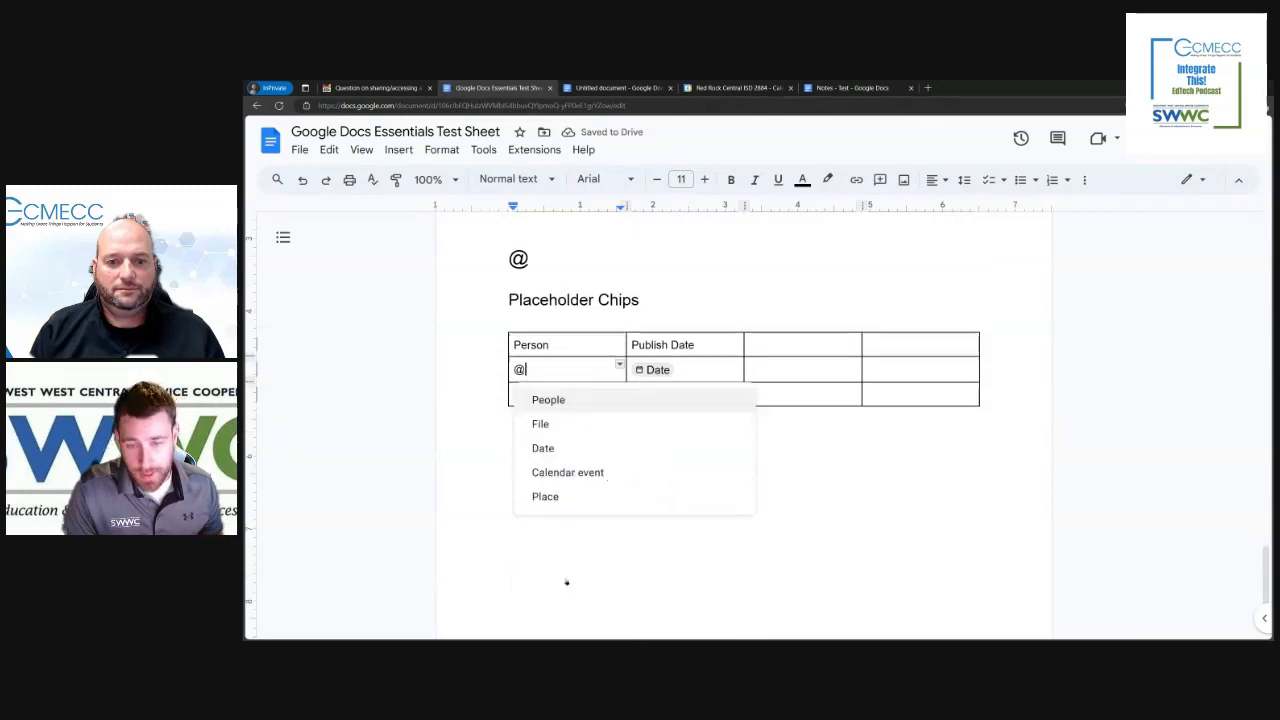
click(550, 402)
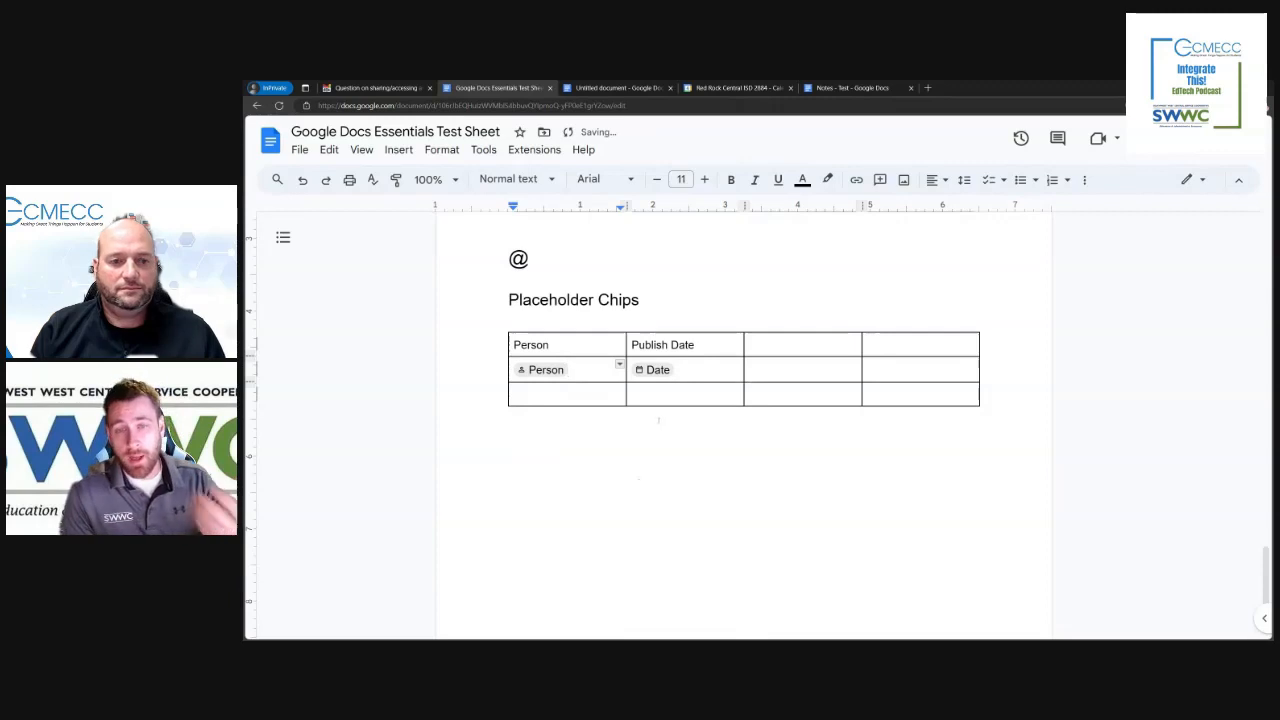
- Look through the people suggested by the table's Person placeholder chip without choosing anyone
click(546, 369)
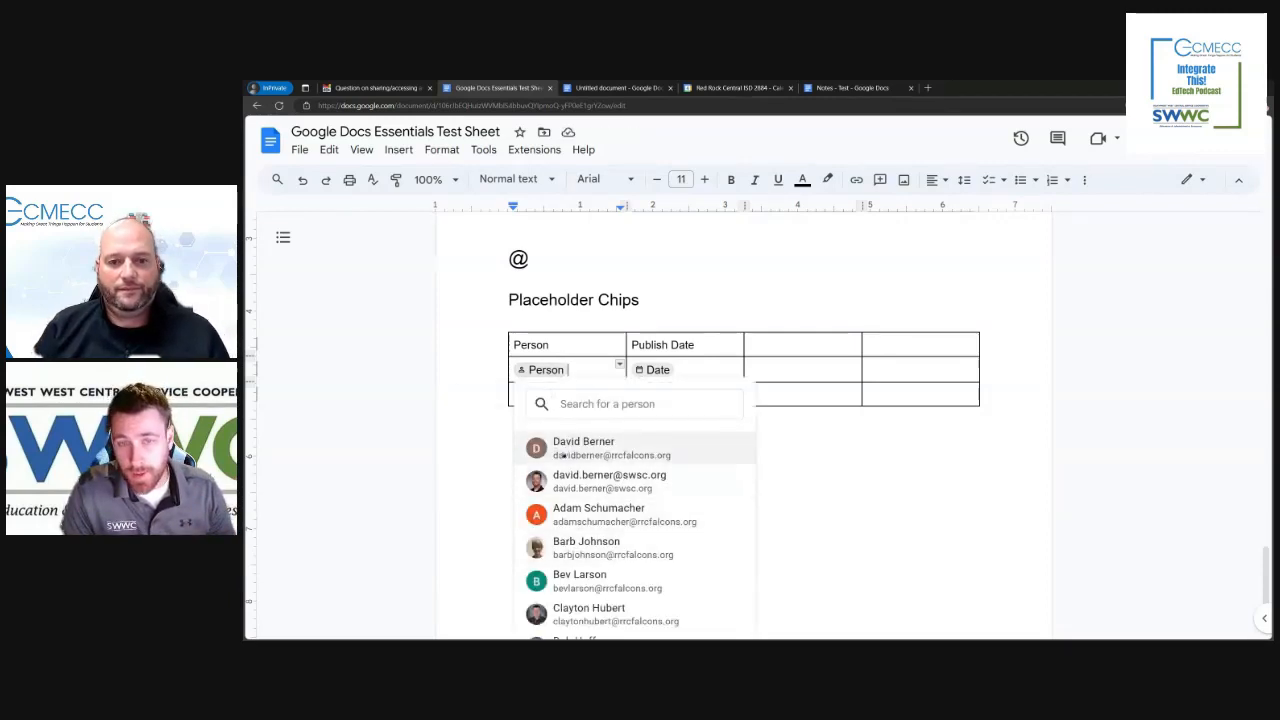
click(546, 369)
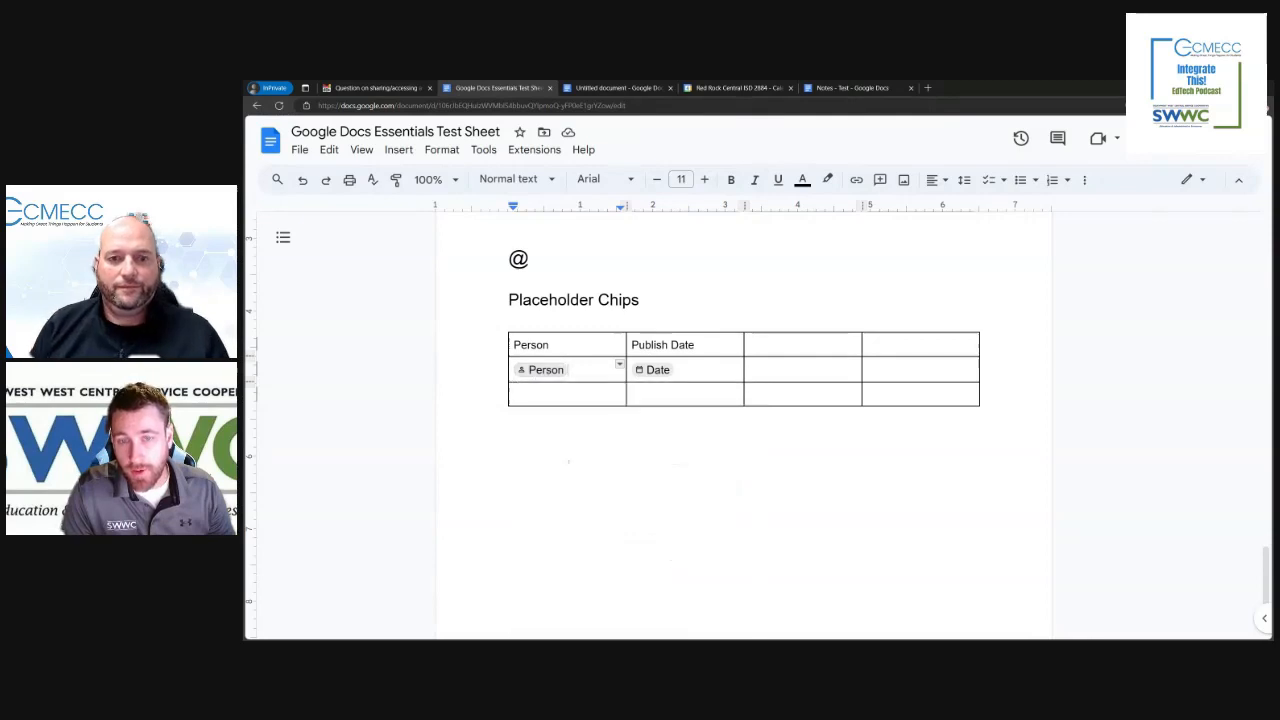
click(546, 369)
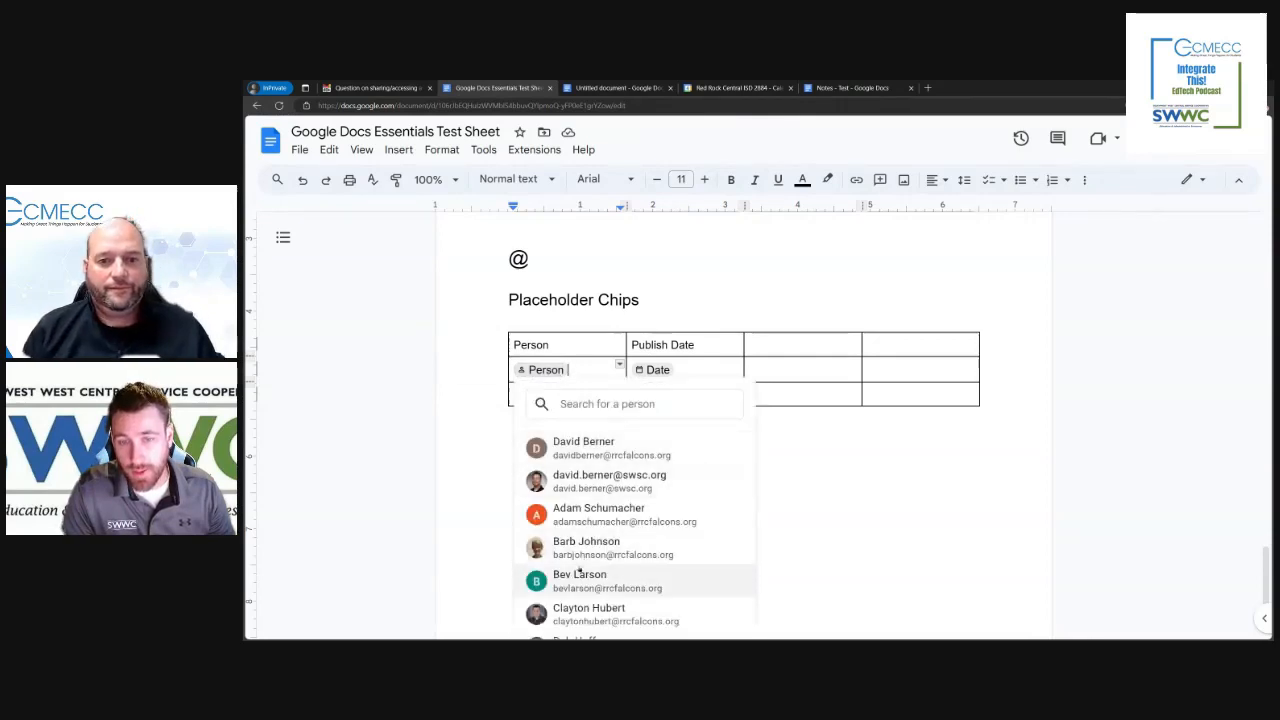
click(652, 369)
key(Escape)
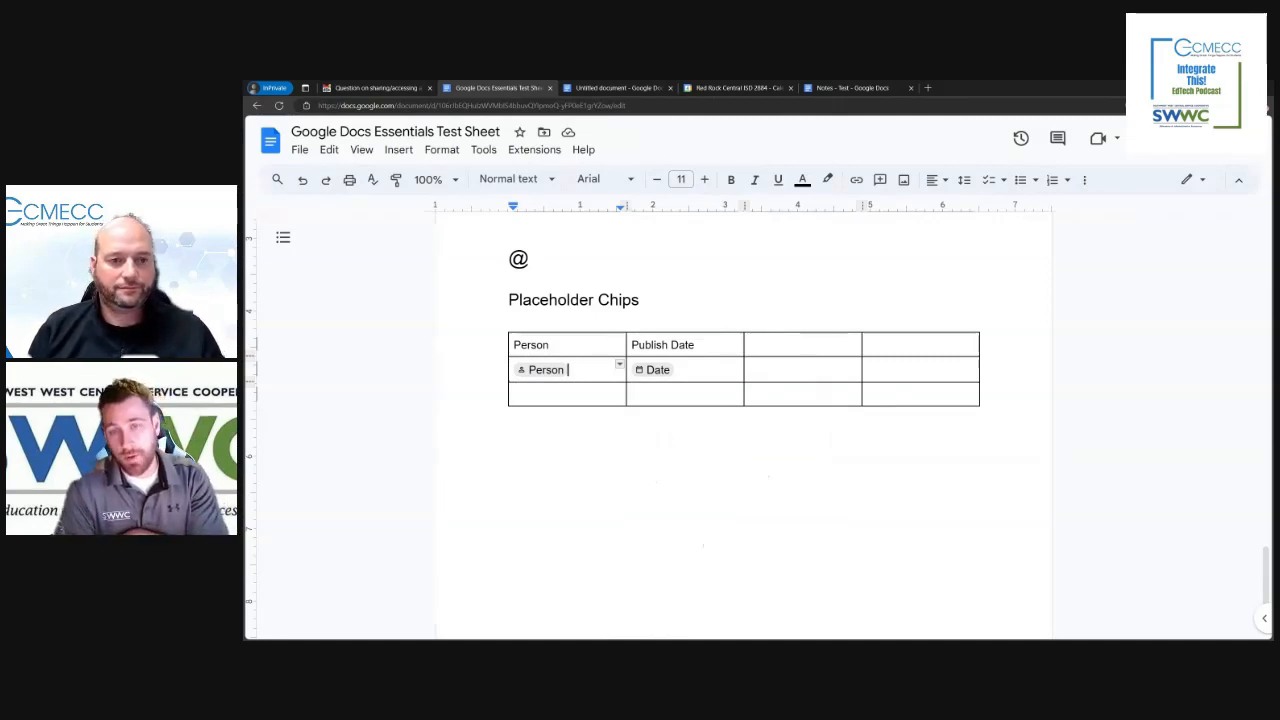
- Review the document's dropdown, building blocks and trackers from the Drop Down heading to the Placeholder Chips table
scroll(744, 420, up, 15)
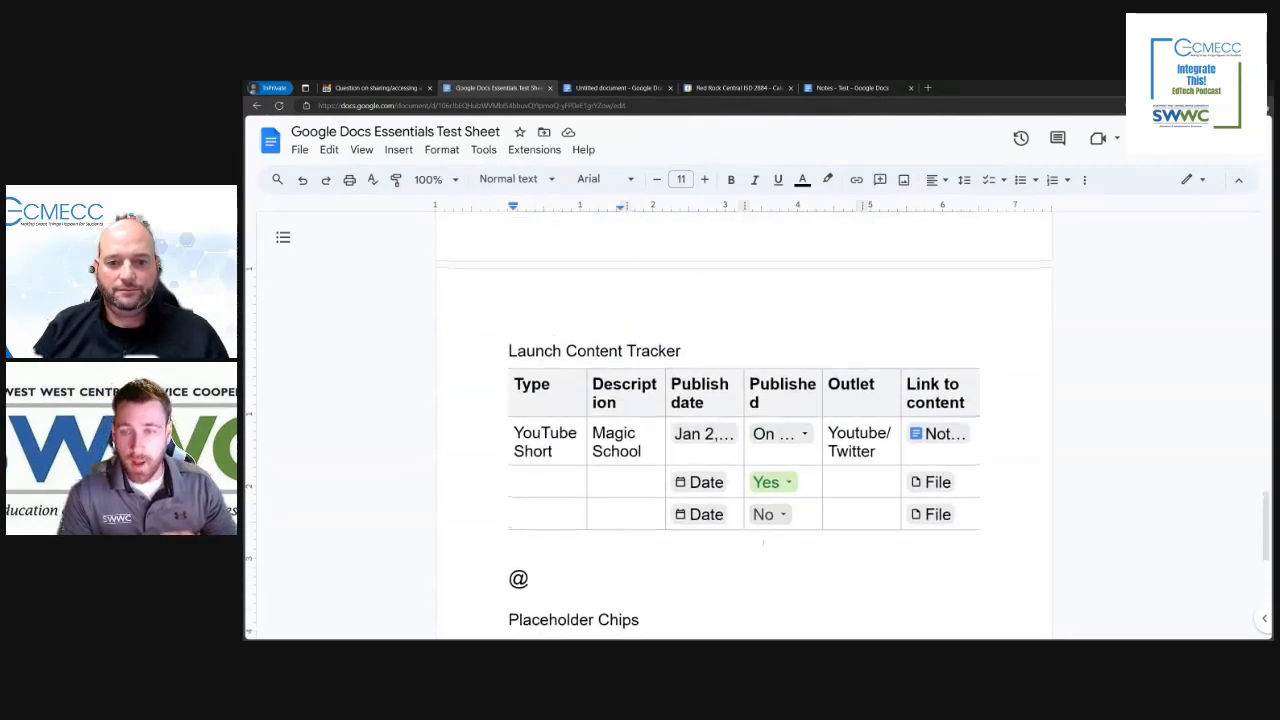
scroll(744, 420, up, 15)
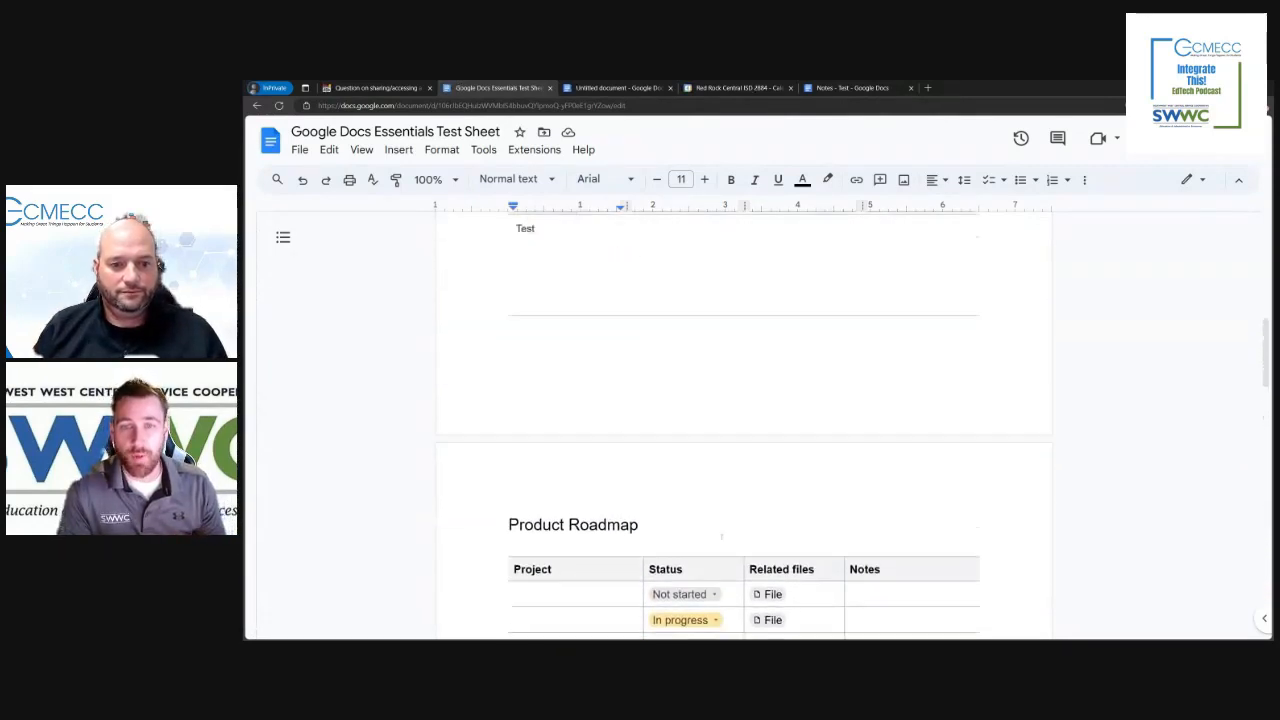
scroll(712, 540, up, 3)
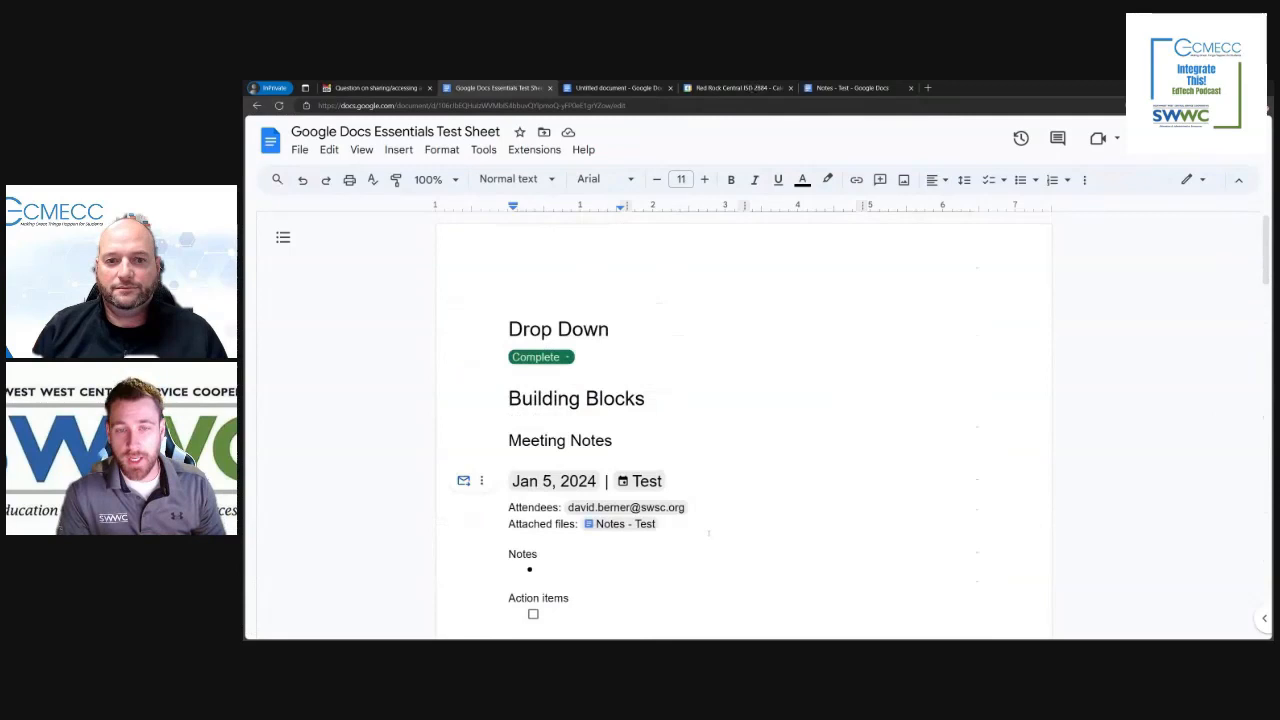
scroll(708, 533, down, 1)
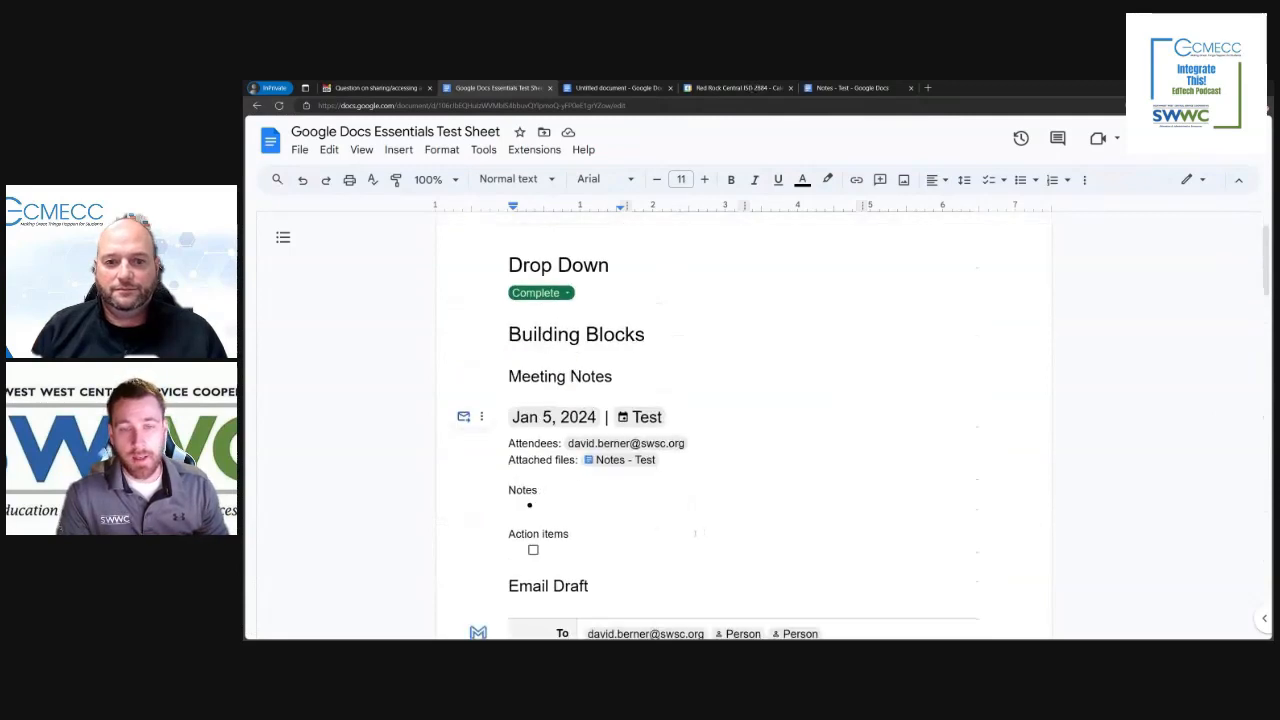
click(396, 150)
click(396, 150)
scroll(660, 560, down, 5)
scroll(660, 560, down, 15)
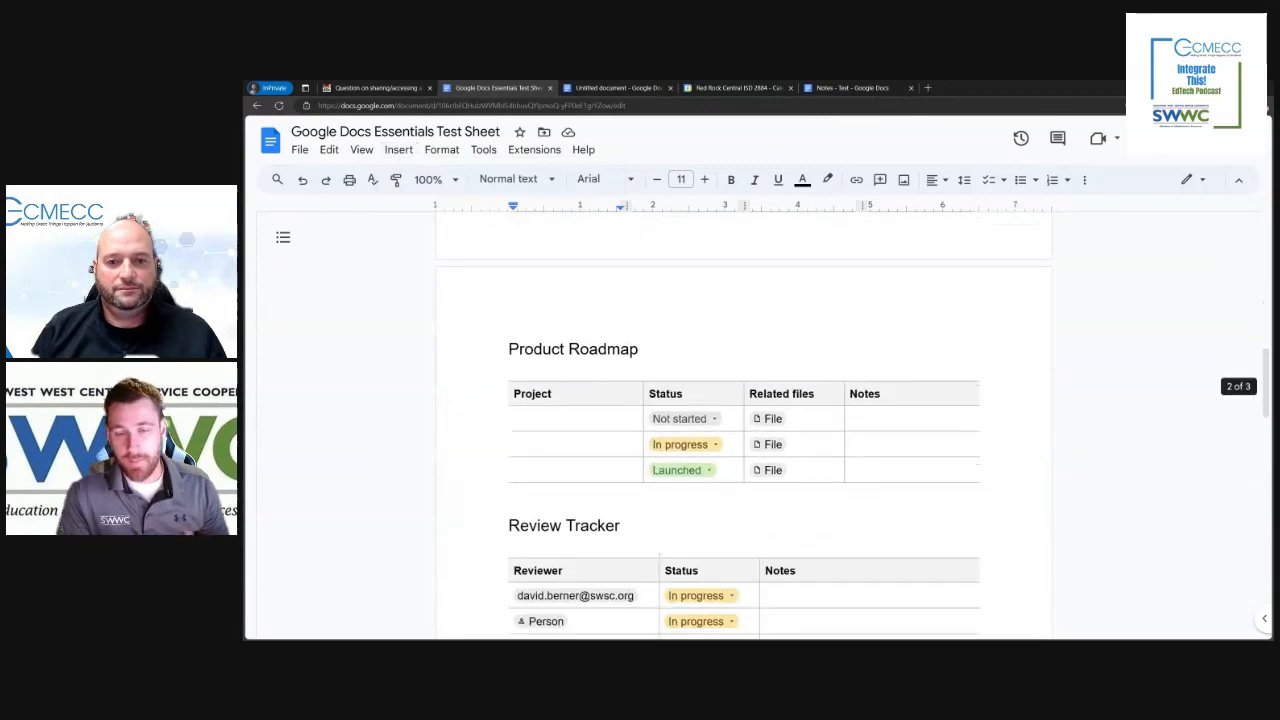
scroll(744, 420, down, 8)
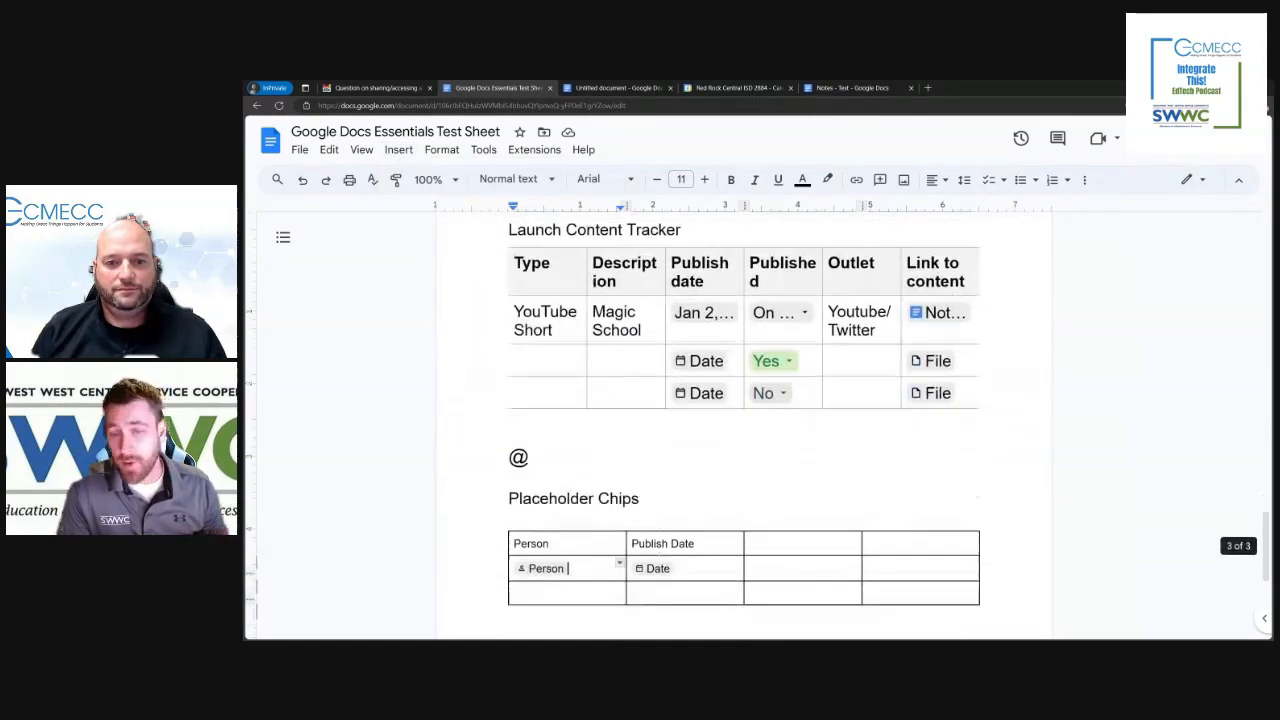